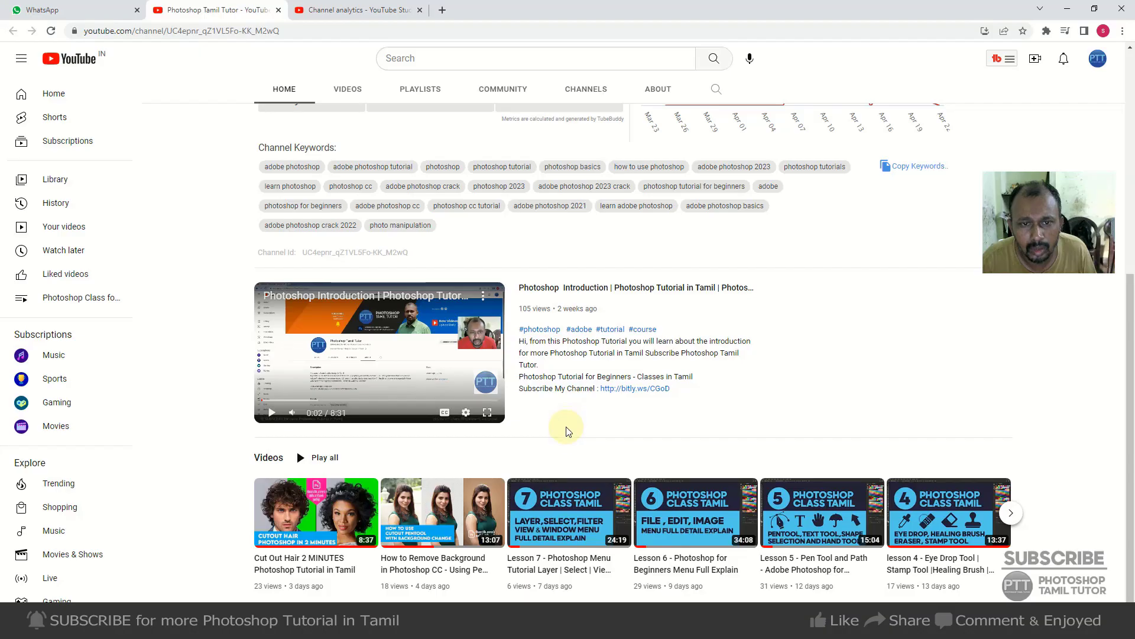
# Scroll the YouTube channel page back up to the top
pyautogui.scroll(6, 825, 241)
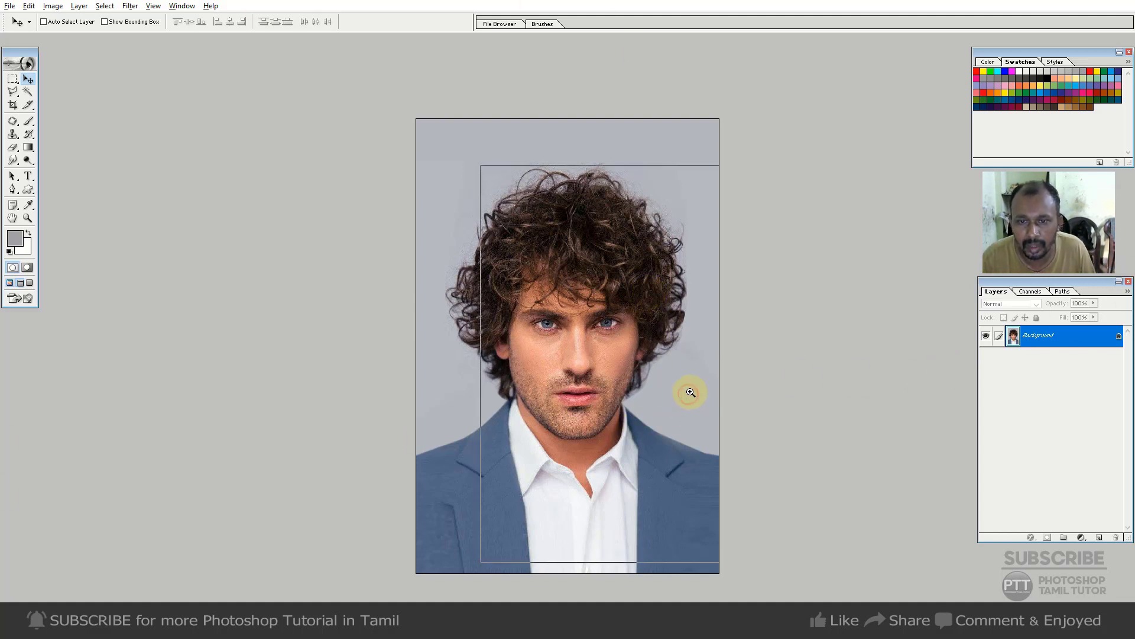
# Zoom in on the face, convert the Background into Layer 0 and duplicate it
pyautogui.moveTo(481, 165); pyautogui.dragTo(717, 557)
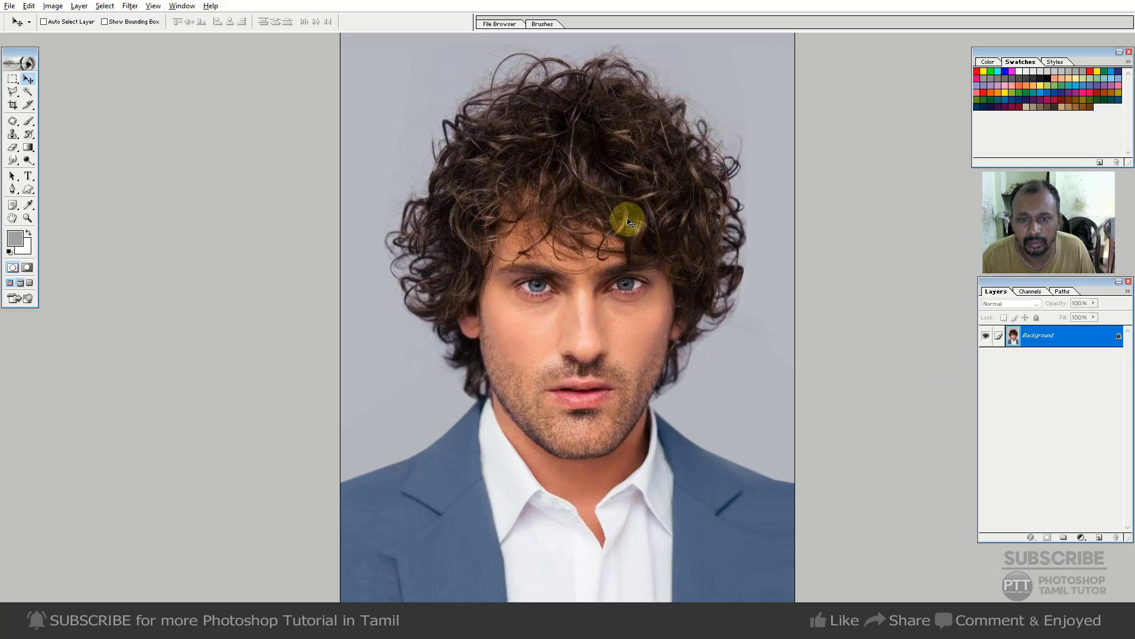
pyautogui.doubleClick(1057, 346)
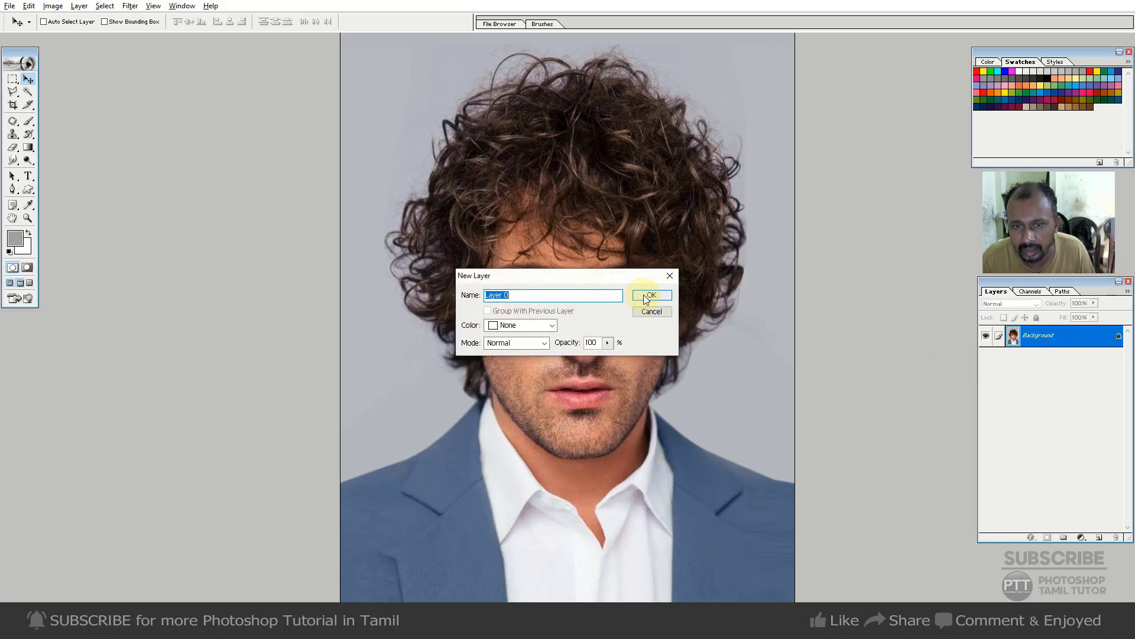
pyautogui.click(666, 296)
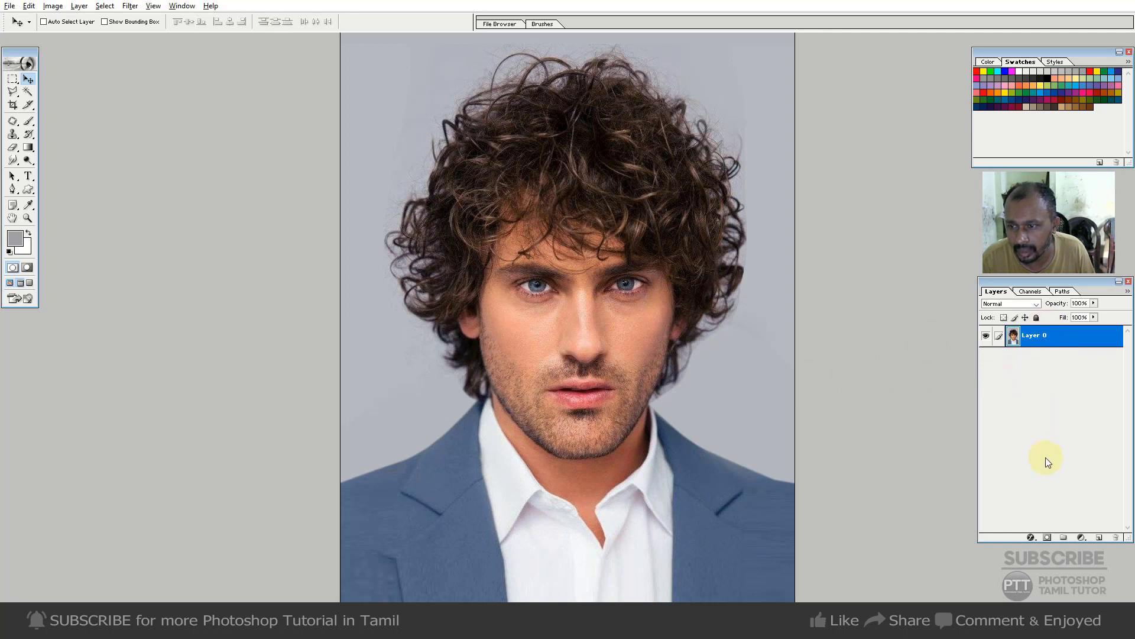
pyautogui.hotkey('ctrl', 'j')
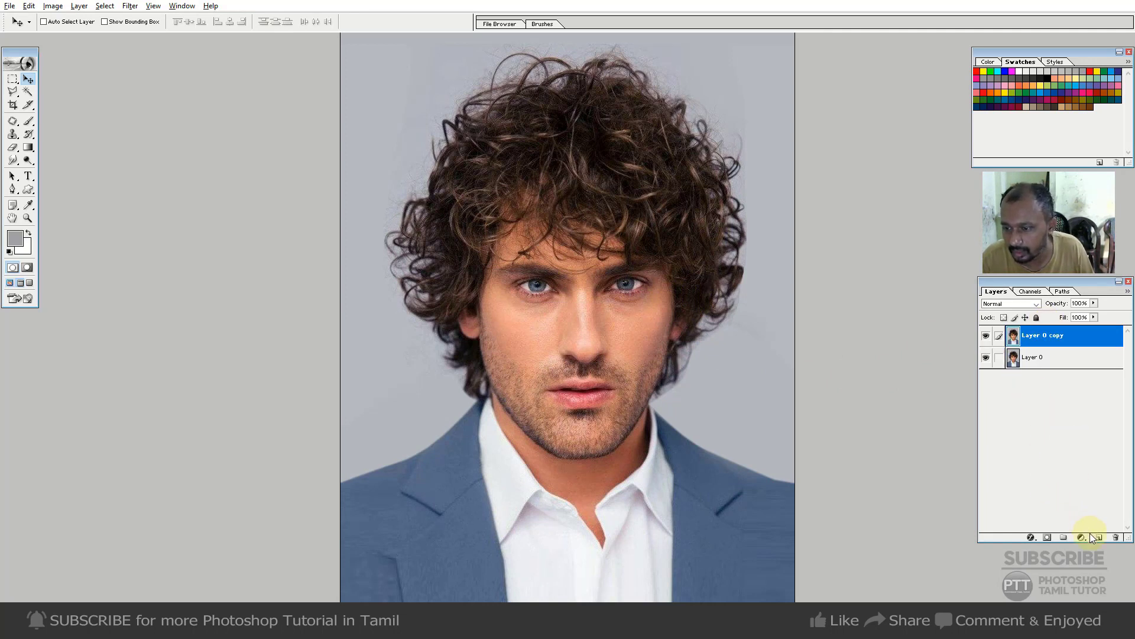
# Add a new layer filled with cyan-blue and send it to the bottom of the stack
pyautogui.click(1100, 538)
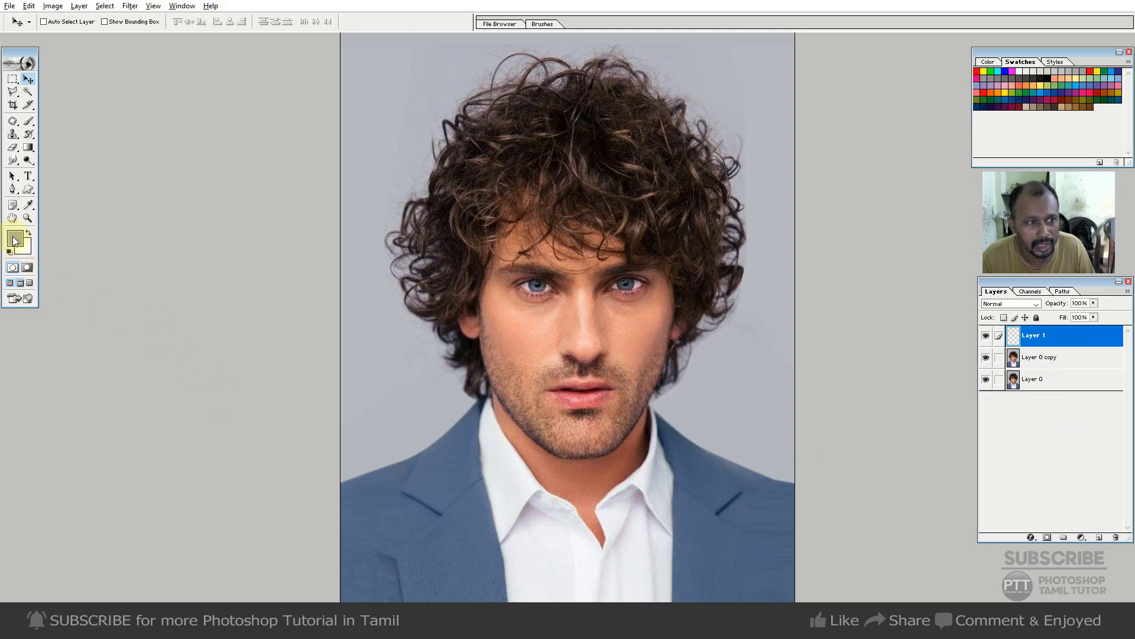
pyautogui.click(1069, 93)
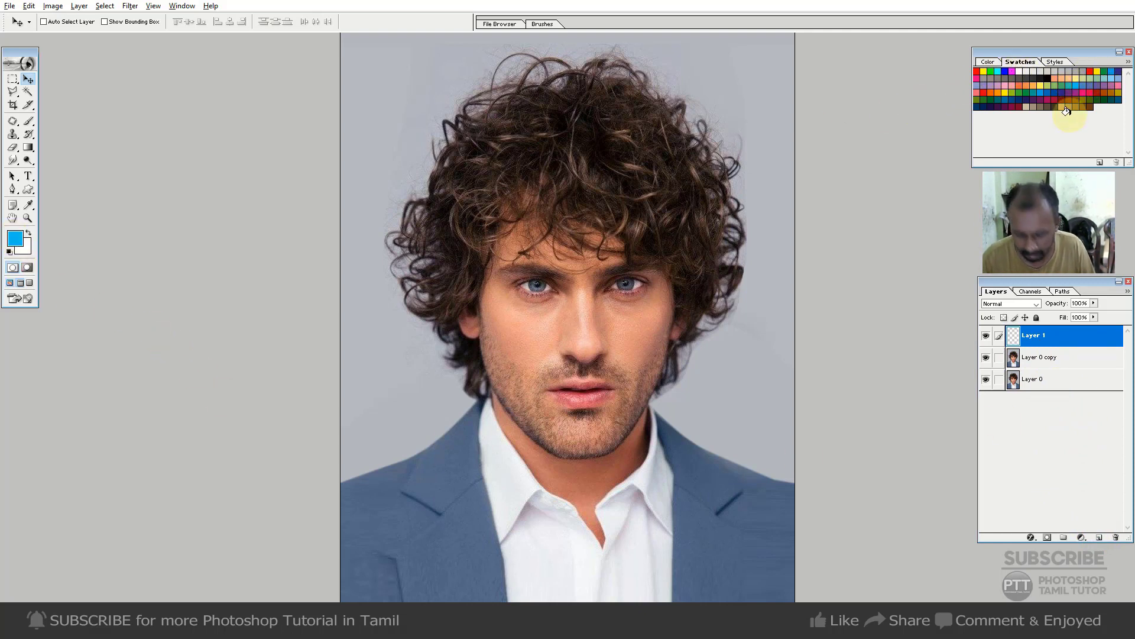
pyautogui.hotkey('alt', 'BackSpace')
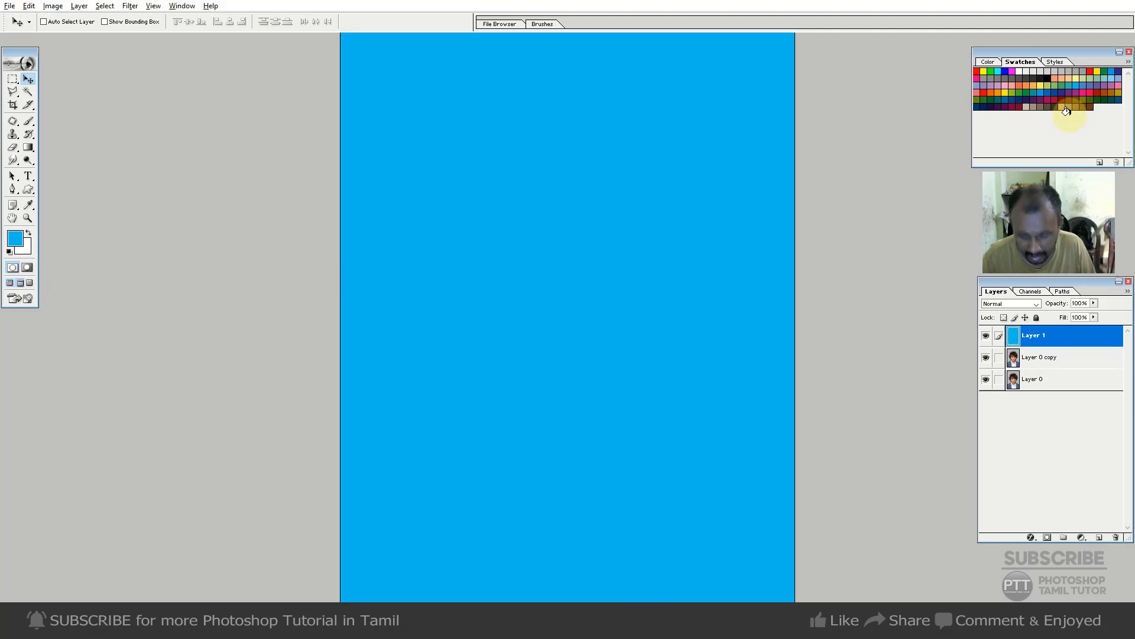
pyautogui.hotkey('ctrl', 'shift', '[')
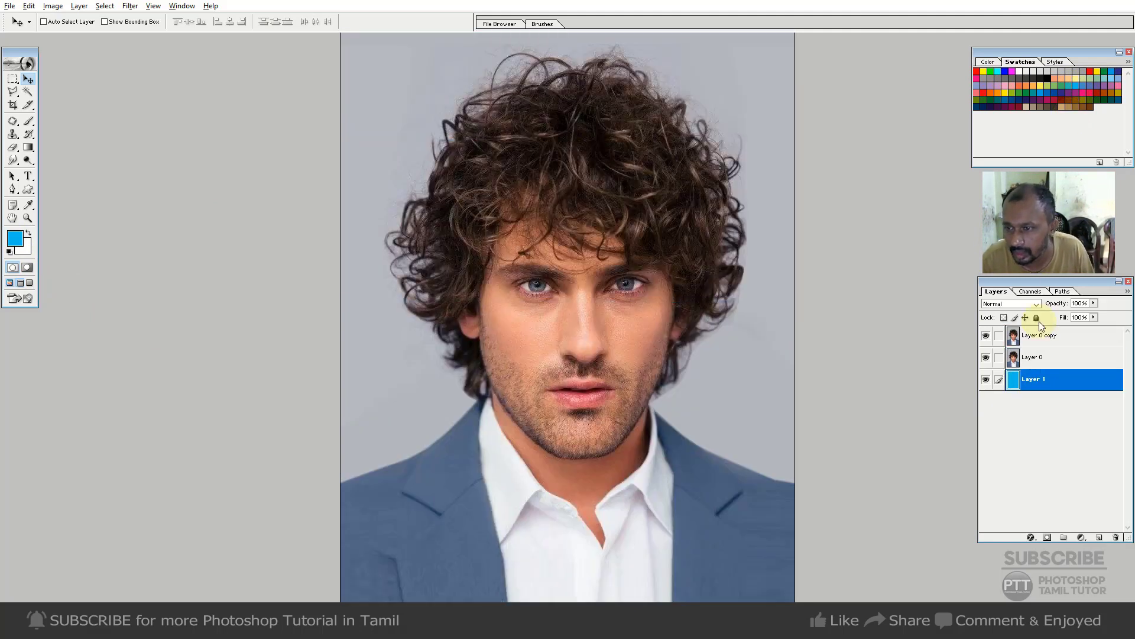
# Hide Layer 0 copy and make Layer 0 the active layer
pyautogui.click(1026, 343)
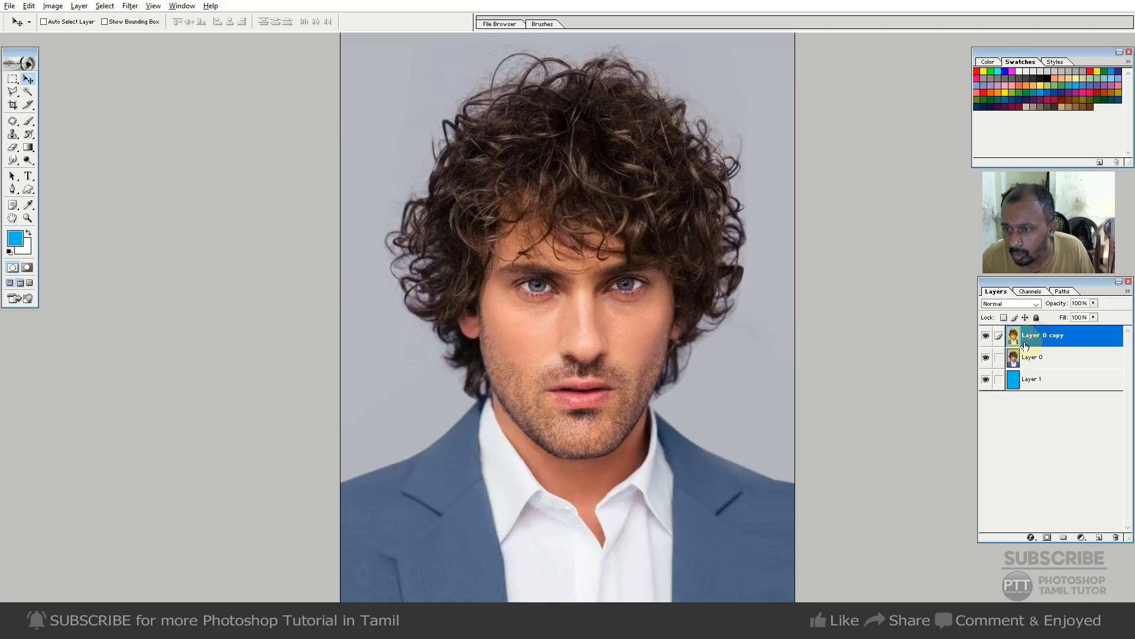
pyautogui.click(987, 338)
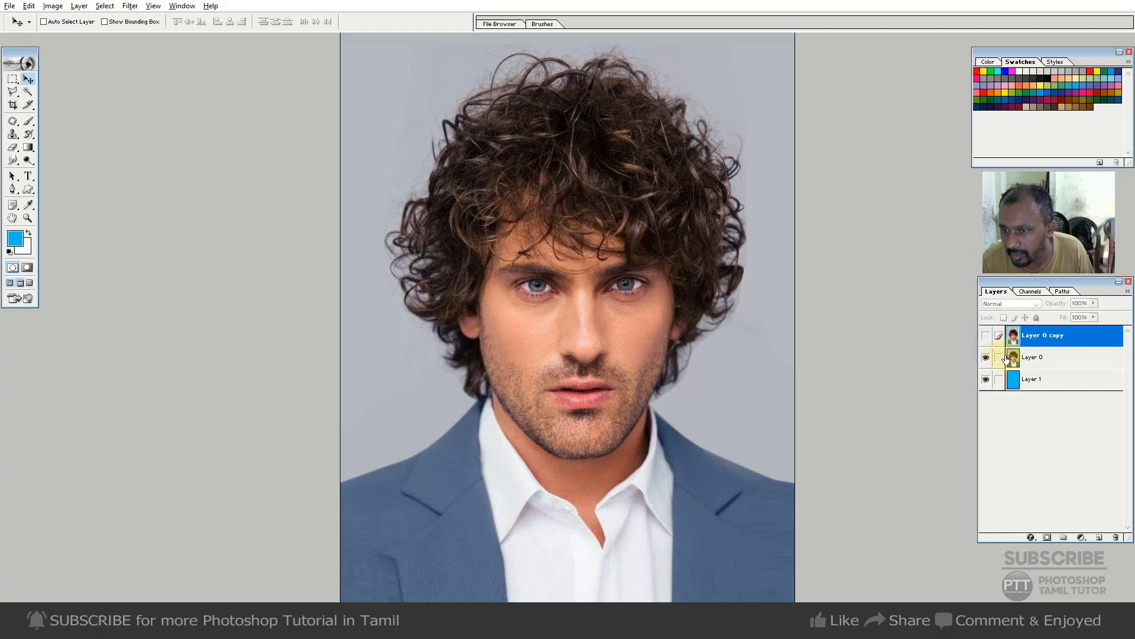
pyautogui.click(1035, 361)
# Start a Pen path at the left edge, curving up the left lapel to the neck
pyautogui.press('p')
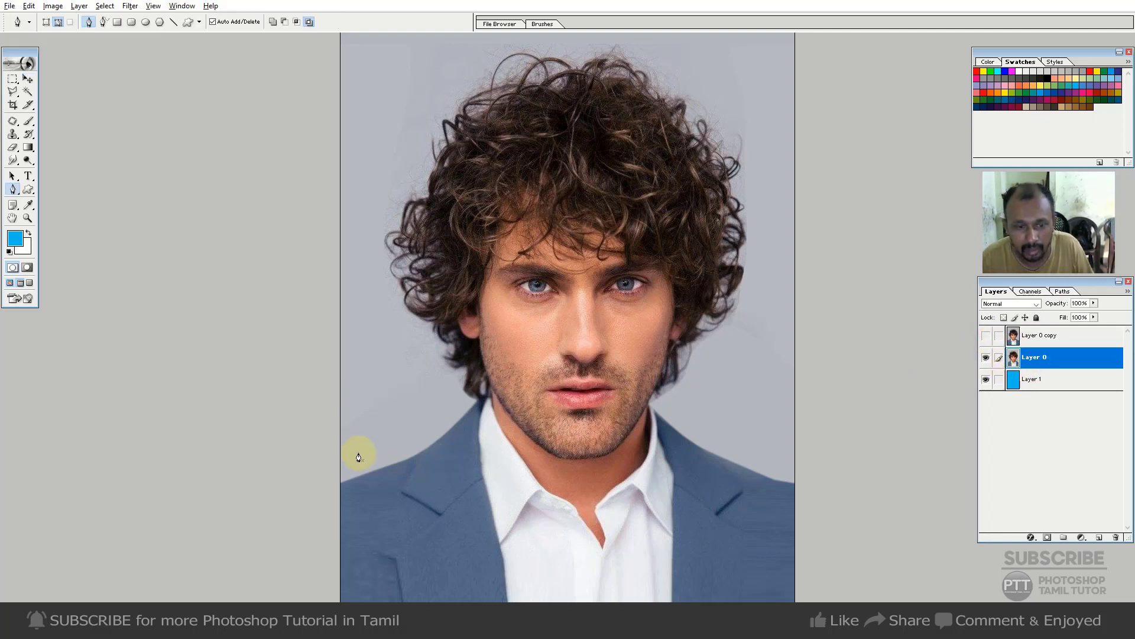
pyautogui.hotkey('ctrl', '+')
pyautogui.click(107, 359)
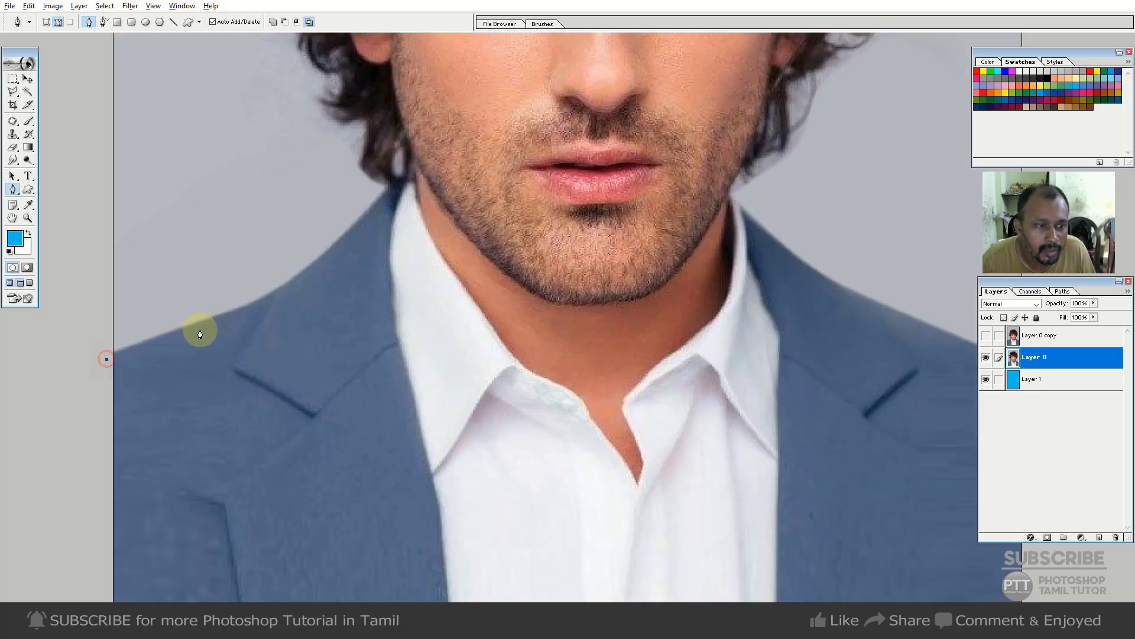
pyautogui.moveTo(272, 293); pyautogui.dragTo(321, 260)
pyautogui.moveTo(388, 189); pyautogui.dragTo(396, 176)
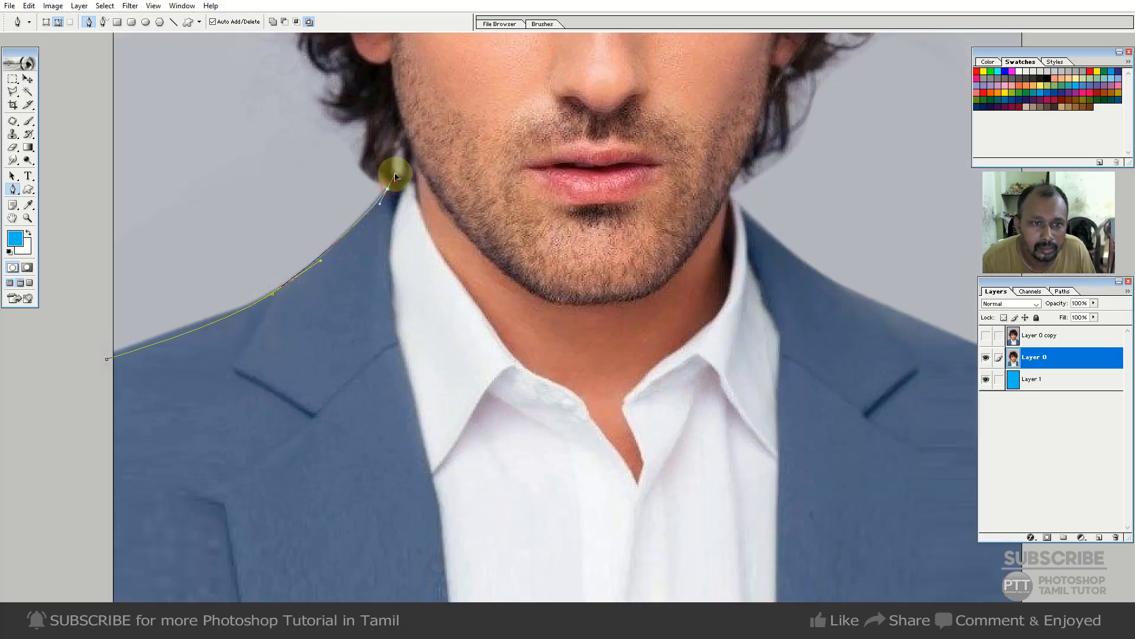
pyautogui.hotkey('ctrl', '-')
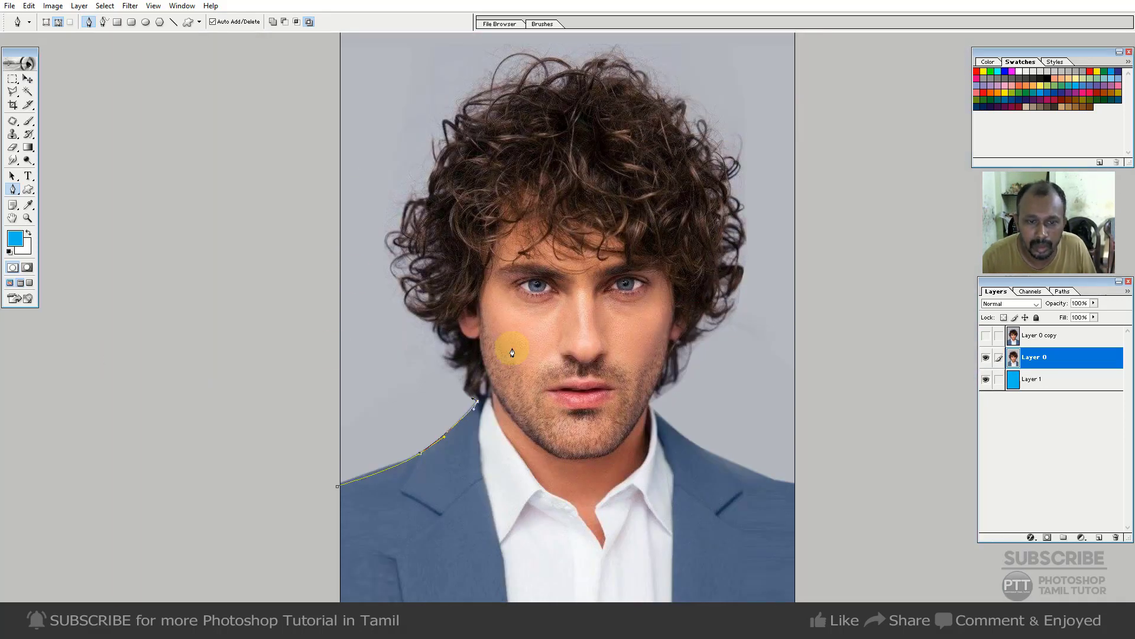
# Continue the path up the neck, over the top of the curly hair and down its right edge
pyautogui.click(470, 368)
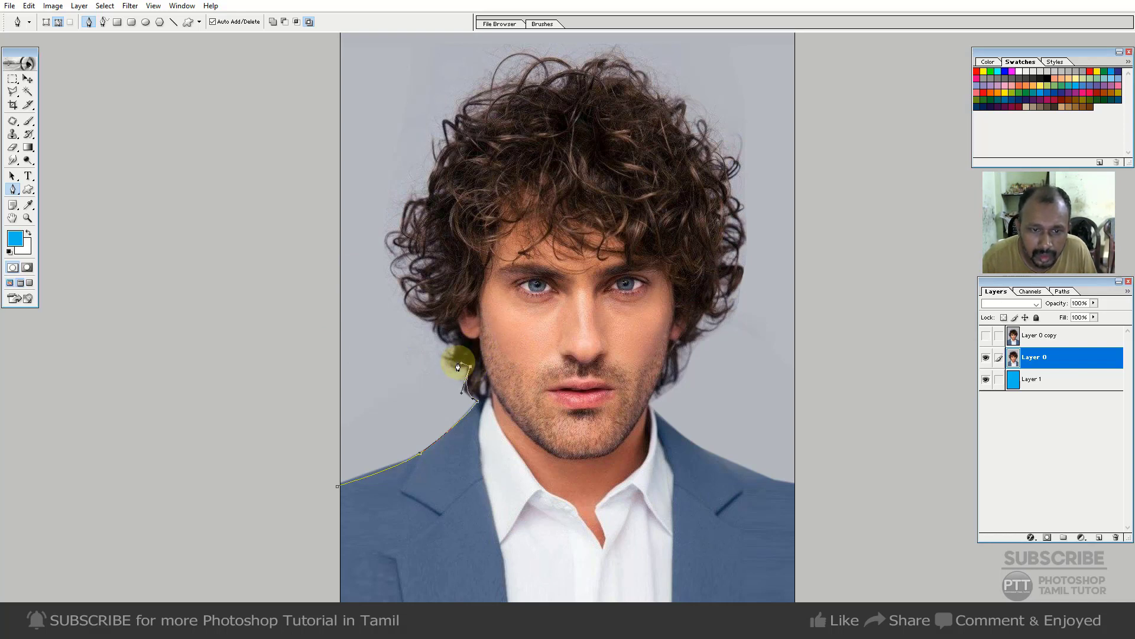
pyautogui.click(450, 340)
pyautogui.click(432, 316)
pyautogui.click(426, 292)
pyautogui.click(436, 254)
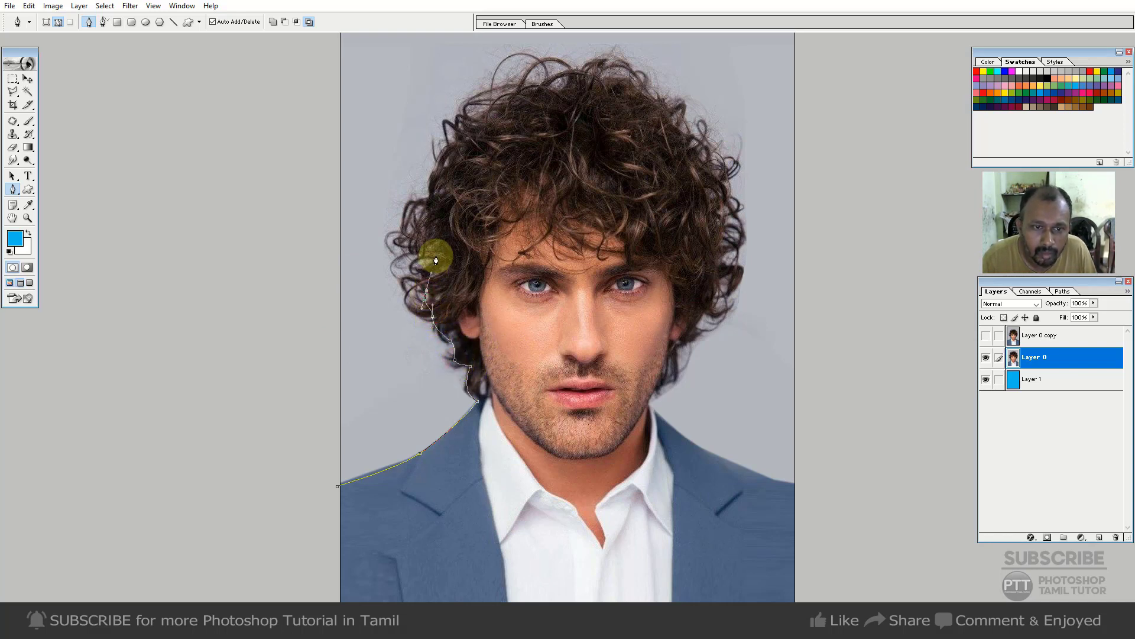
pyautogui.click(436, 208)
pyautogui.click(463, 142)
pyautogui.click(486, 117)
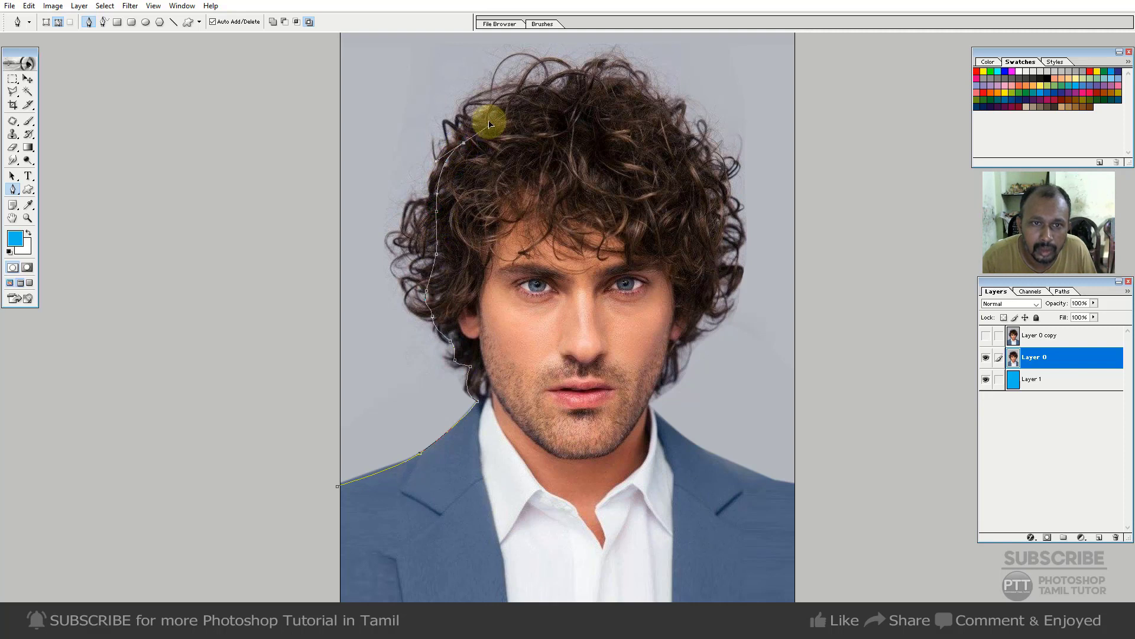
pyautogui.click(554, 86)
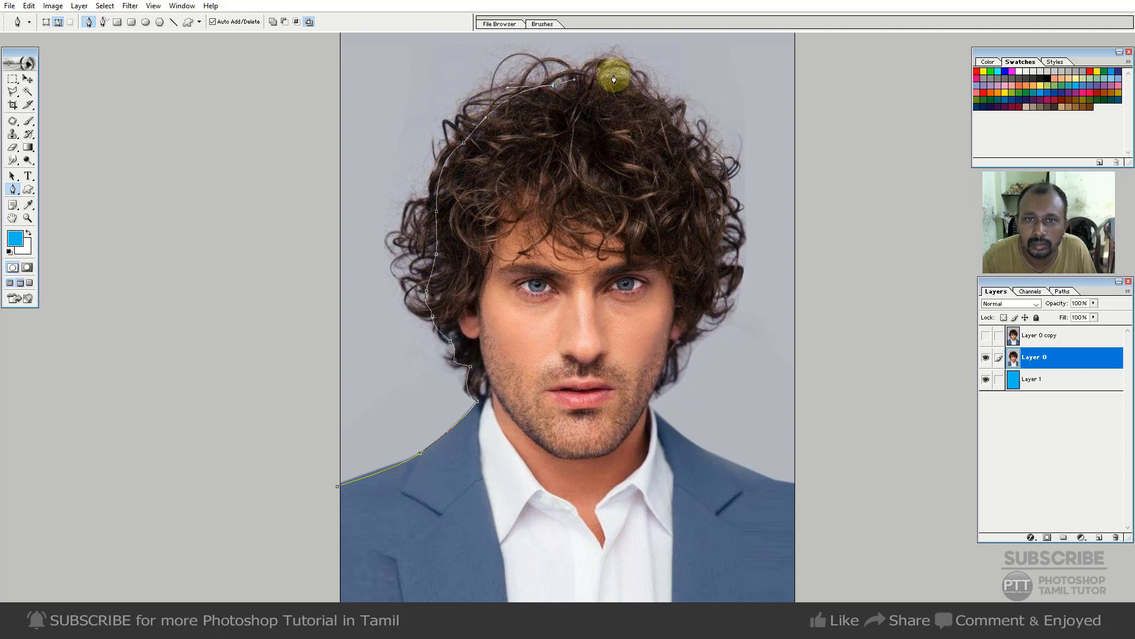
pyautogui.moveTo(636, 89); pyautogui.dragTo(656, 107)
pyautogui.click(686, 135)
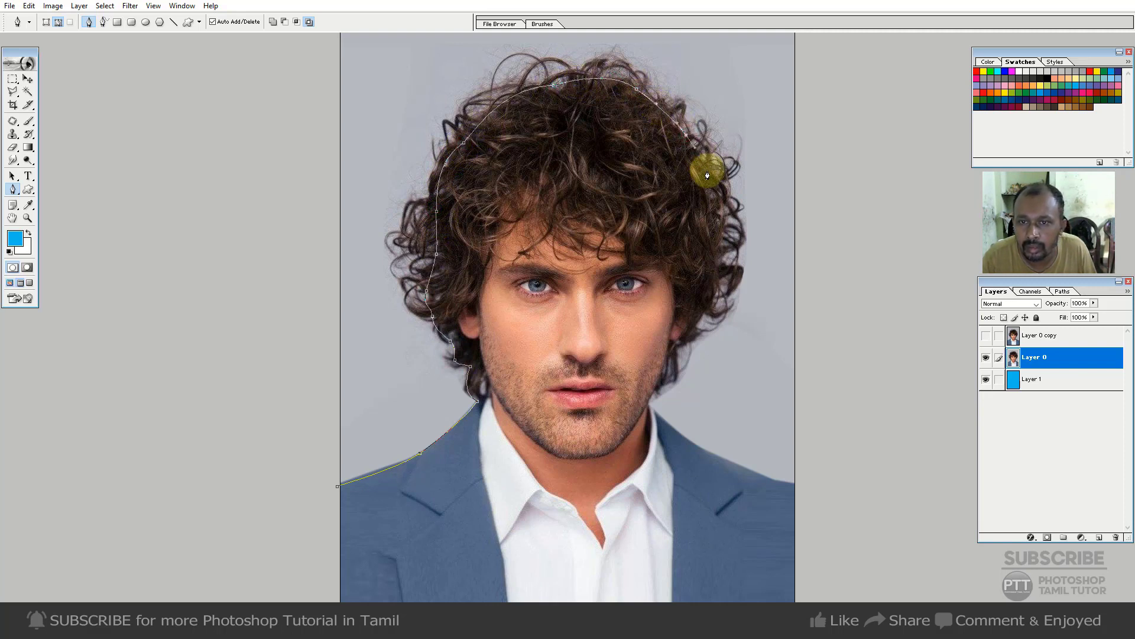
pyautogui.click(711, 173)
pyautogui.moveTo(726, 224); pyautogui.dragTo(720, 256)
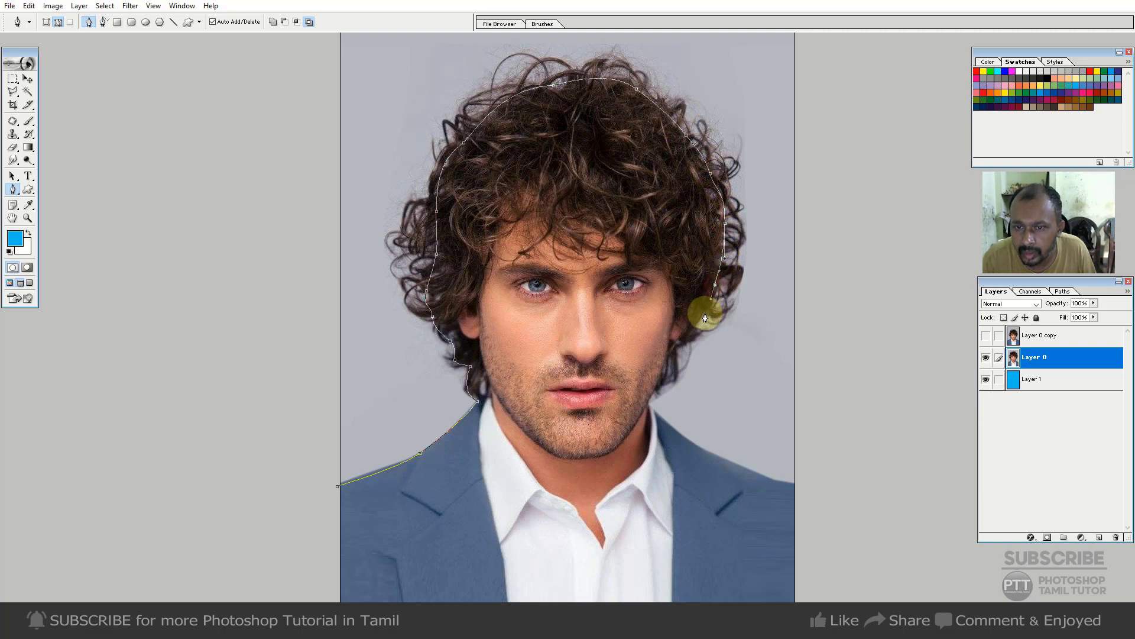
pyautogui.moveTo(698, 324); pyautogui.dragTo(665, 379)
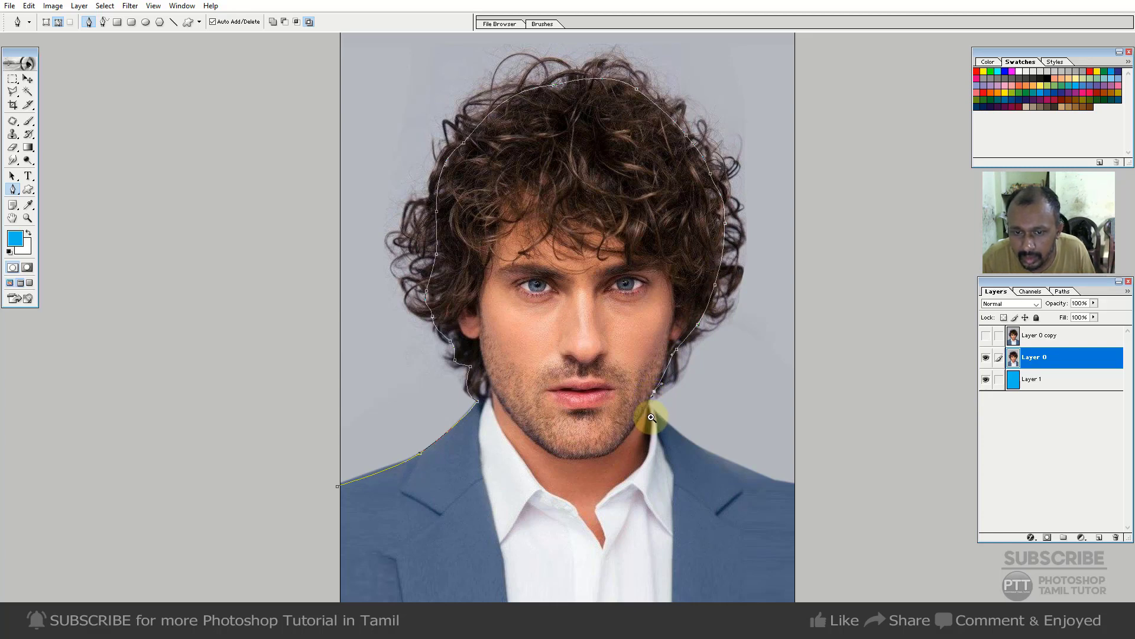
# Extend the path along the right jaw and collar out across the right shoulder
pyautogui.hotkey('ctrl', '+')
pyautogui.click(728, 318)
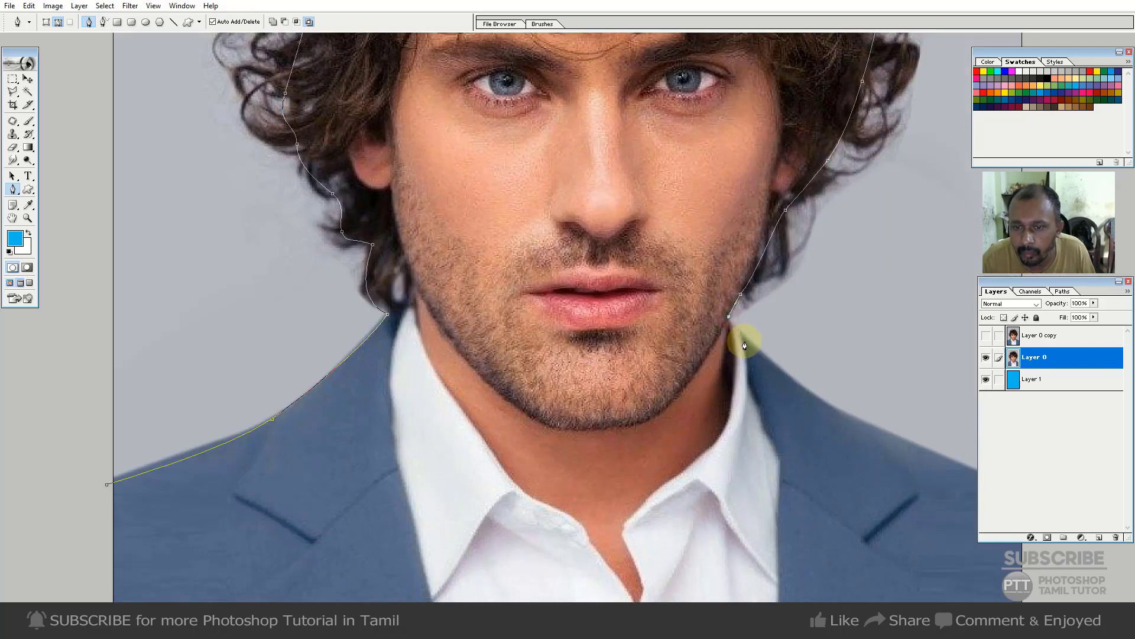
pyautogui.click(759, 352)
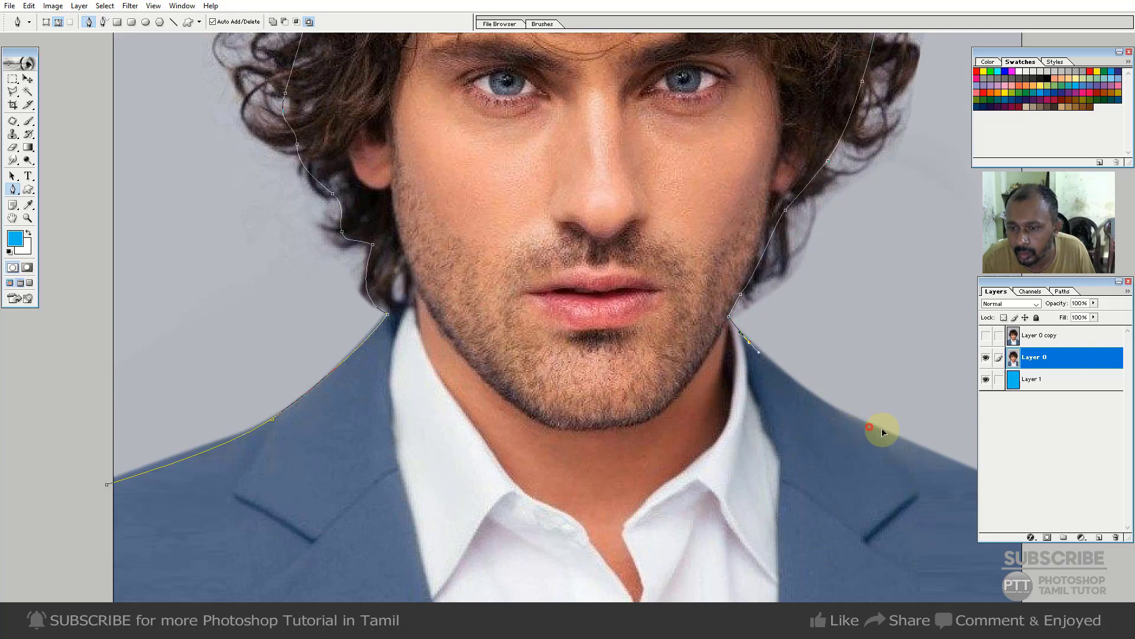
pyautogui.moveTo(869, 427); pyautogui.dragTo(915, 443)
pyautogui.press('Tab')
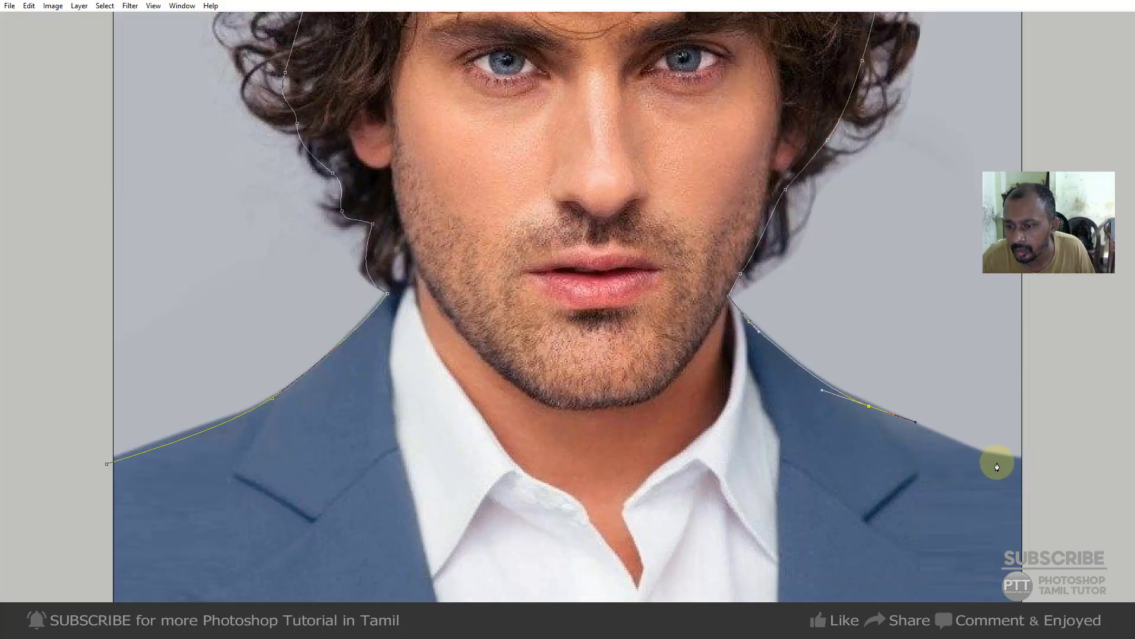
pyautogui.hotkey('ctrl', '-')
pyautogui.hotkey('ctrl', '-')
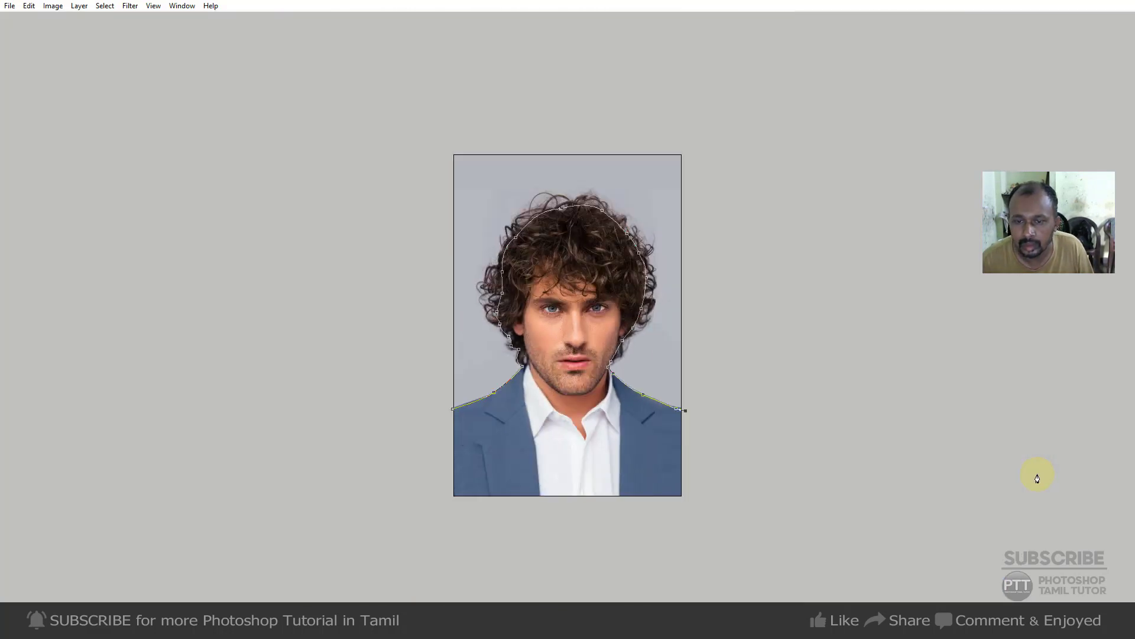
# Close the pen path at its start point and convert it into a selection
pyautogui.moveTo(727, 116); pyautogui.dragTo(737, 118)
pyautogui.click(422, 112)
pyautogui.hotkey('ctrl', 'Return')
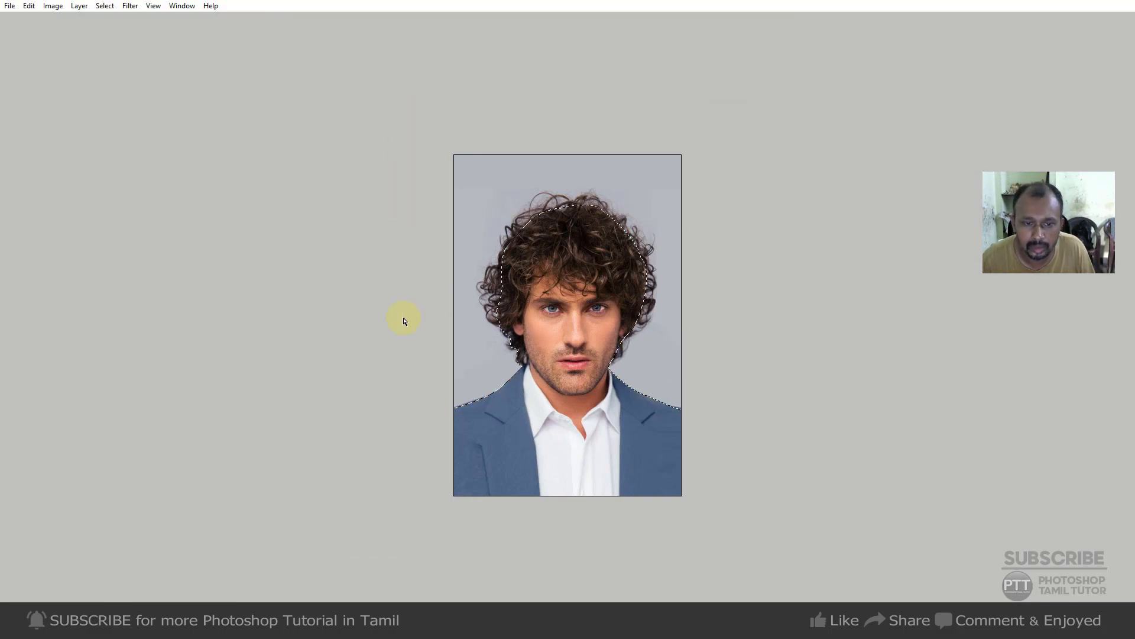
pyautogui.hotkey('ctrl', '+')
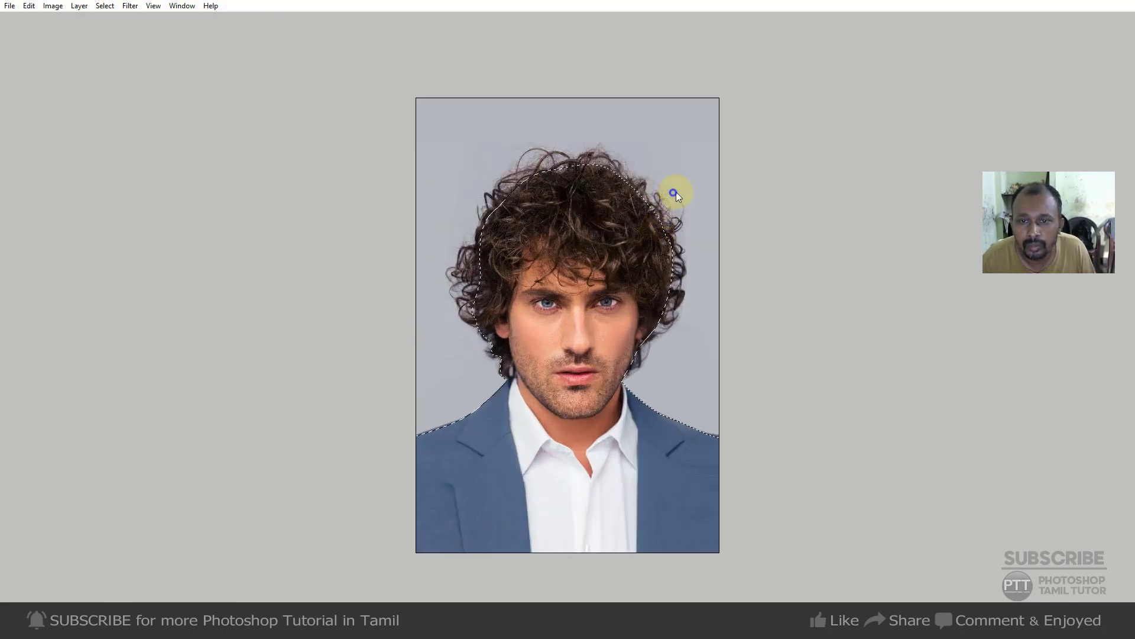
# Feather the selection by 1 px, invert it, and fill the backdrop with blue
pyautogui.rightClick(676, 192)
pyautogui.click(710, 229)
pyautogui.write('1')
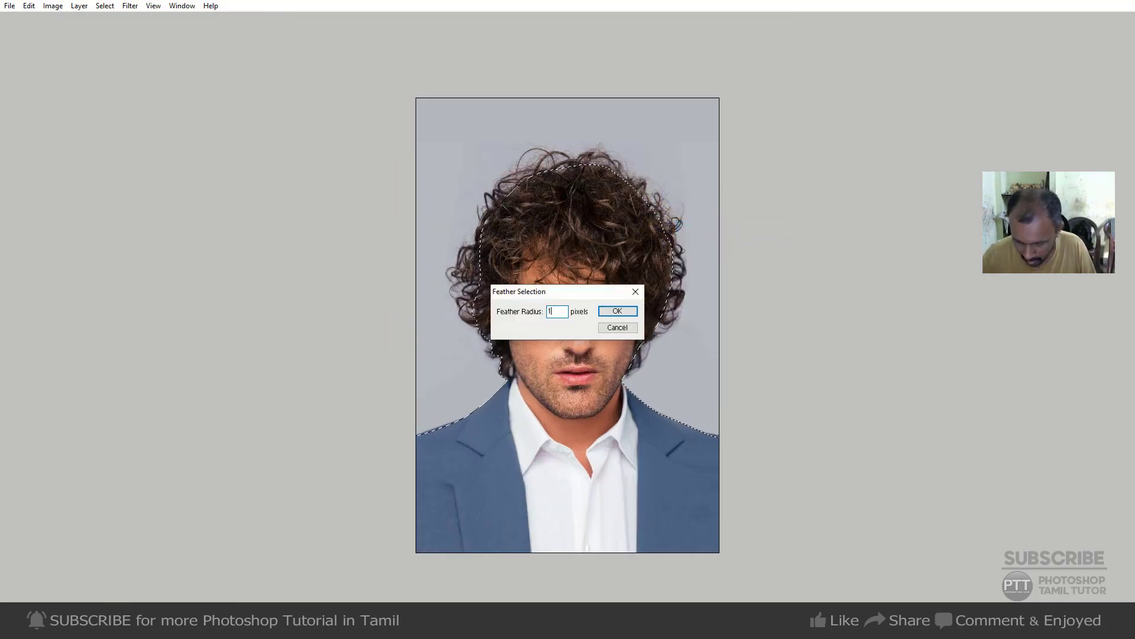
pyautogui.press('Return')
pyautogui.hotkey('ctrl', 'shift', 'i')
pyautogui.hotkey('alt', 'BackSpace')
# Deselect, restore the panels, and show and select Layer 0 copy
pyautogui.press('Tab')
pyautogui.hotkey('ctrl', 'd')
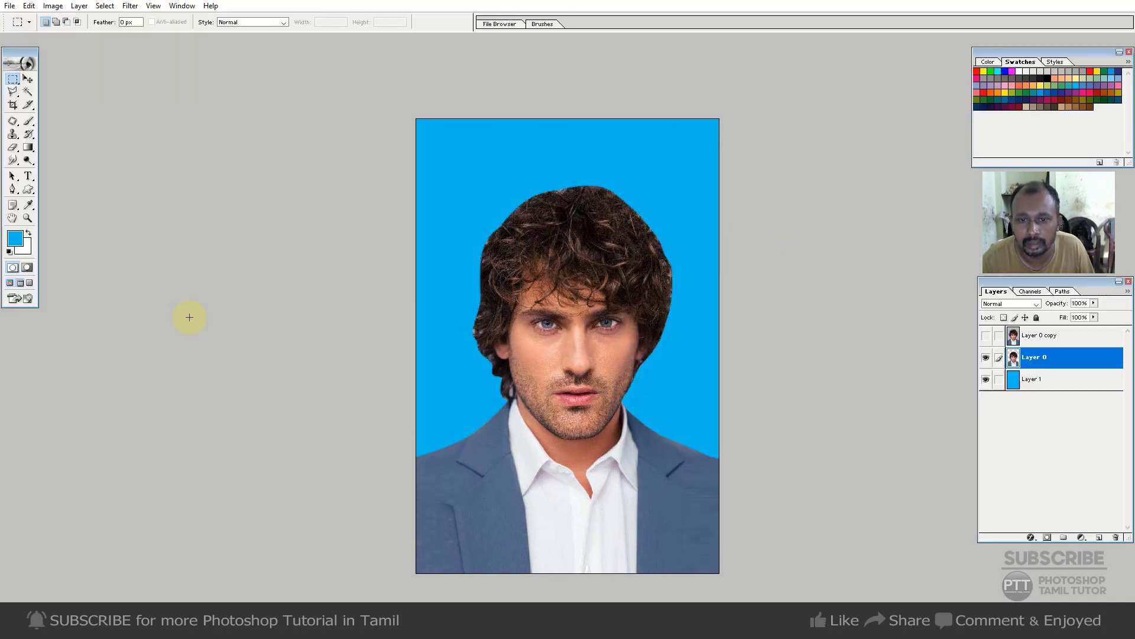
pyautogui.click(986, 335)
pyautogui.click(1037, 336)
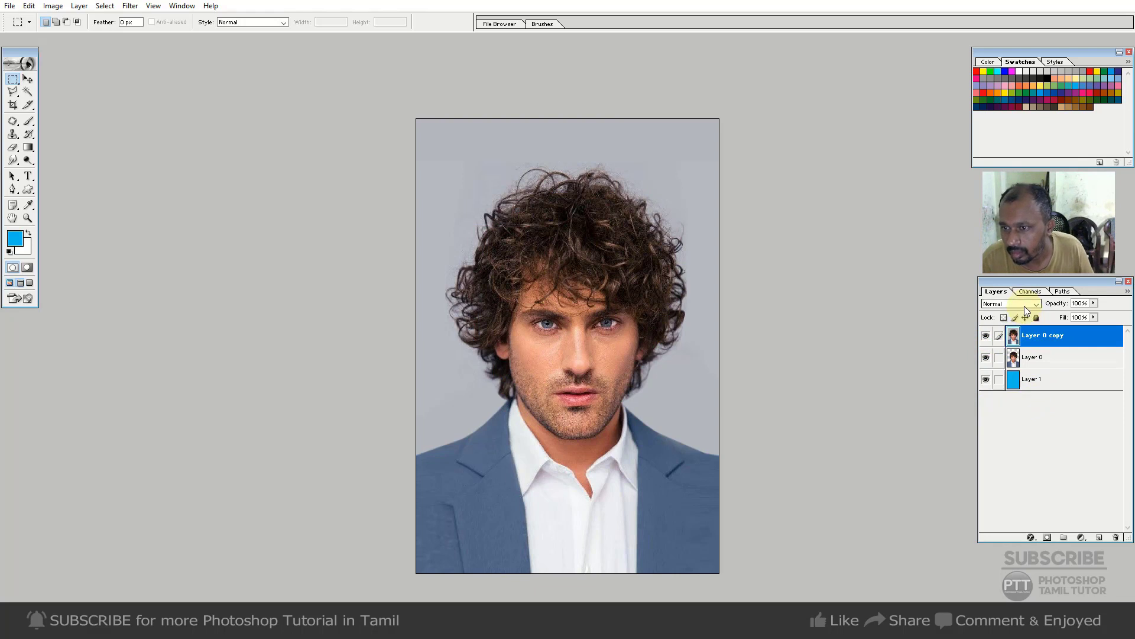
# Set Layer 0 copy to Multiply, move it under Layer 0, and open Curves
pyautogui.click(1029, 303)
pyautogui.click(1017, 341)
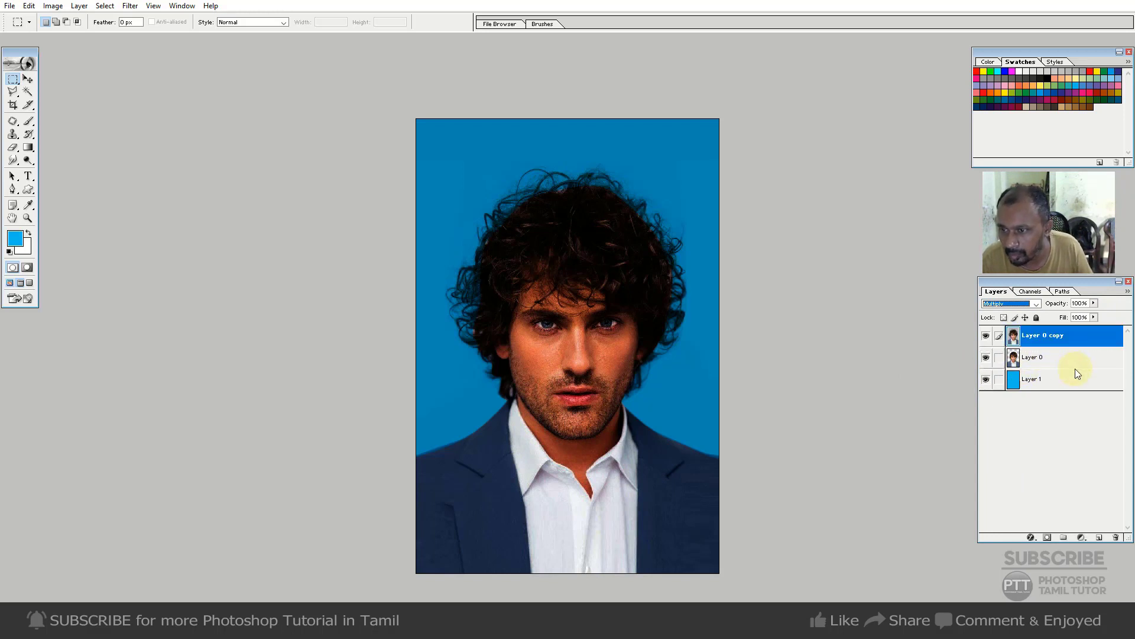
pyautogui.moveTo(1063, 340); pyautogui.dragTo(1073, 369)
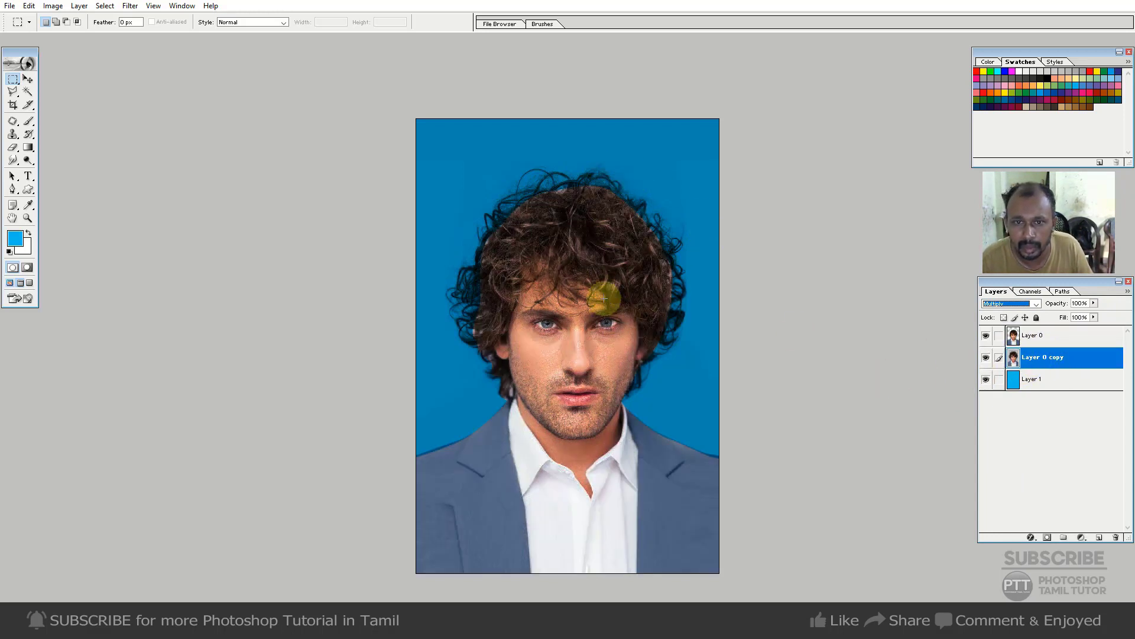
pyautogui.hotkey('ctrl', 'm')
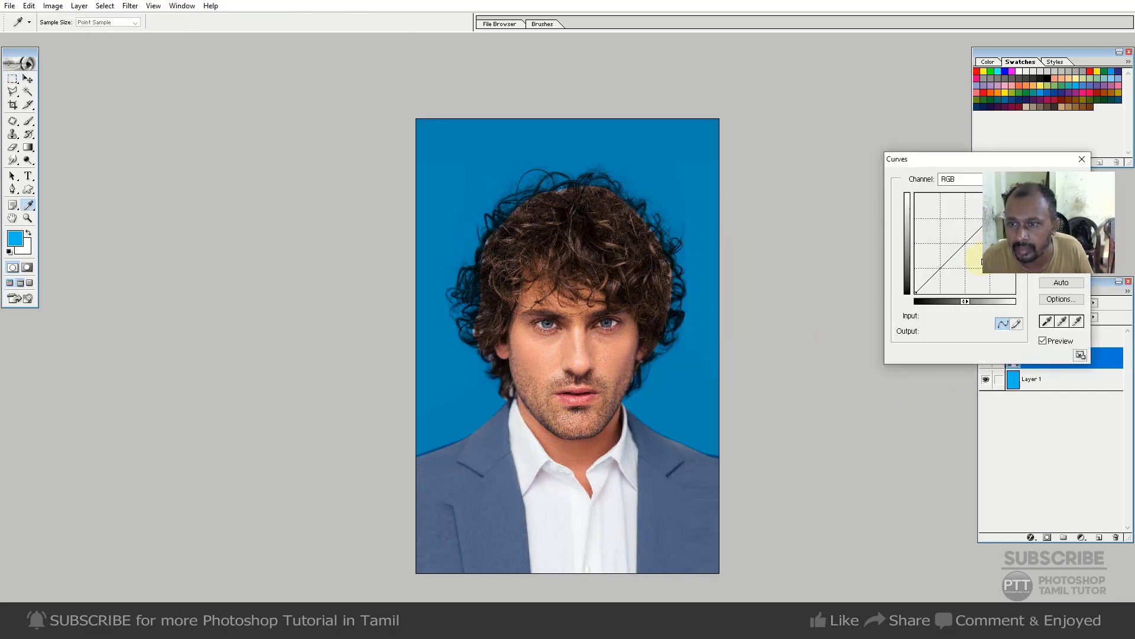
# In Curves, sample the blue backdrop as white point, add a 127/137 midpoint, then select Layer 0
pyautogui.moveTo(933, 167); pyautogui.dragTo(794, 174)
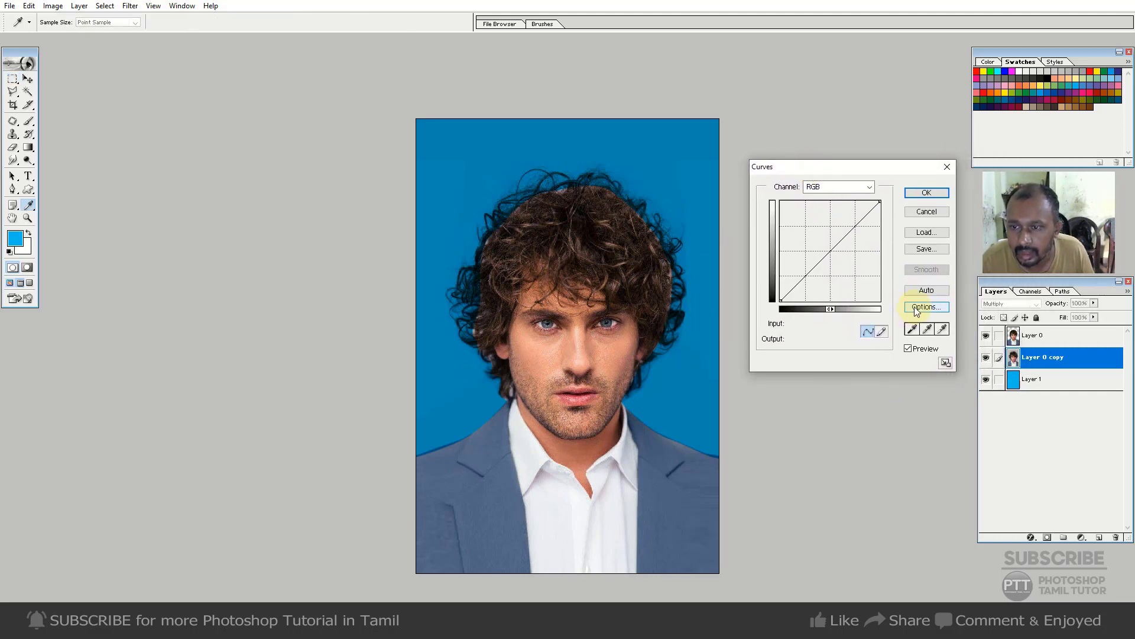
pyautogui.click(942, 329)
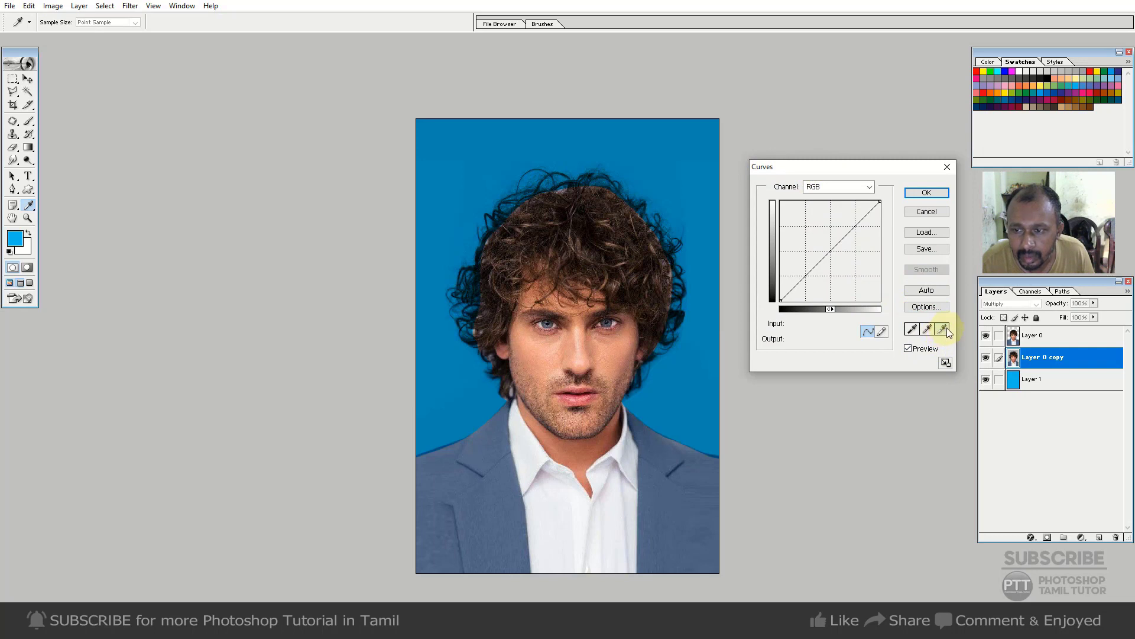
pyautogui.click(946, 329)
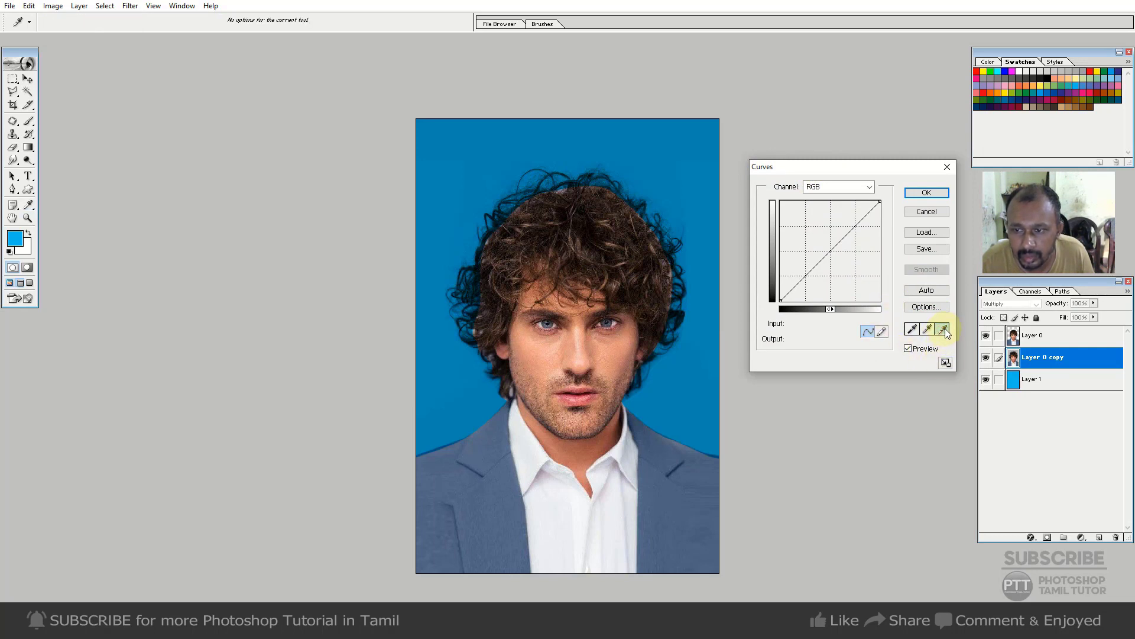
pyautogui.click(667, 180)
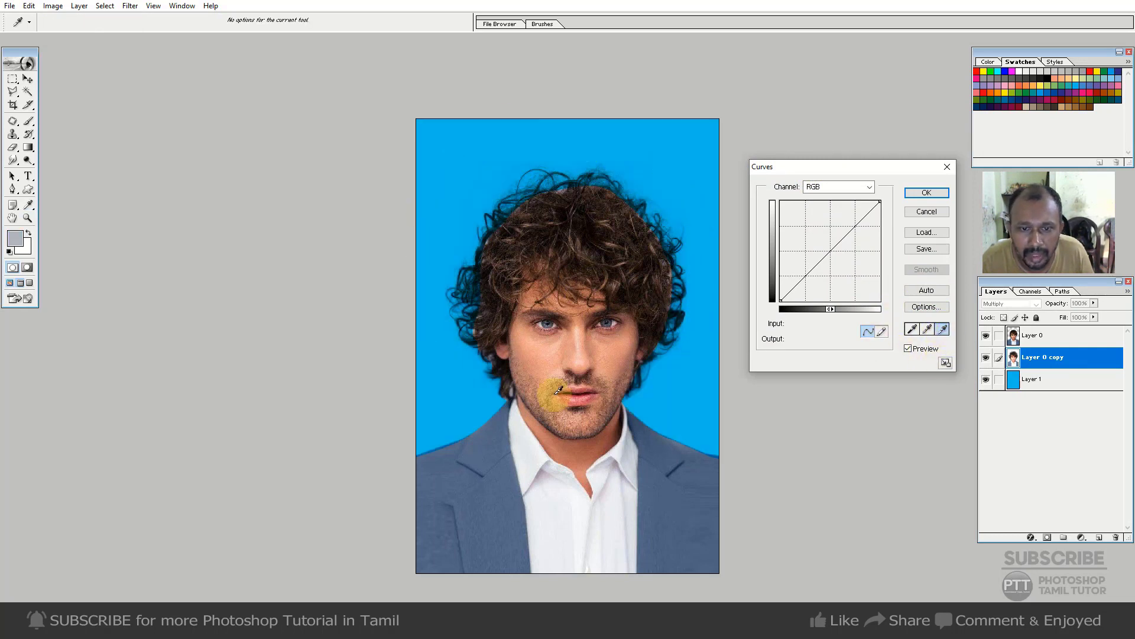
pyautogui.click(827, 250)
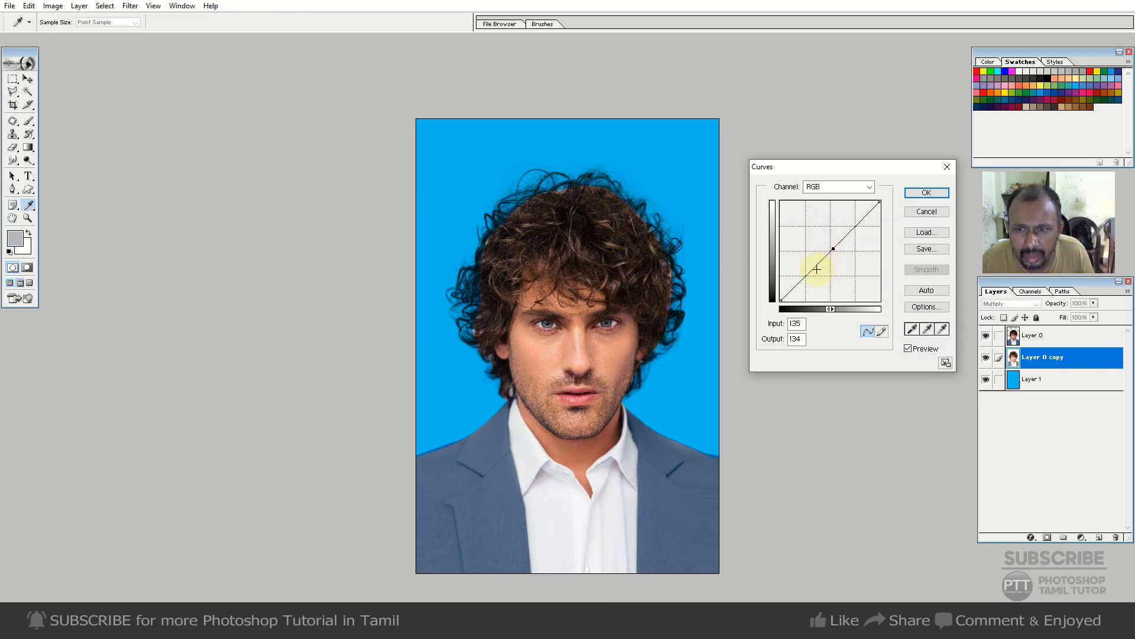
pyautogui.click(926, 193)
pyautogui.click(1021, 335)
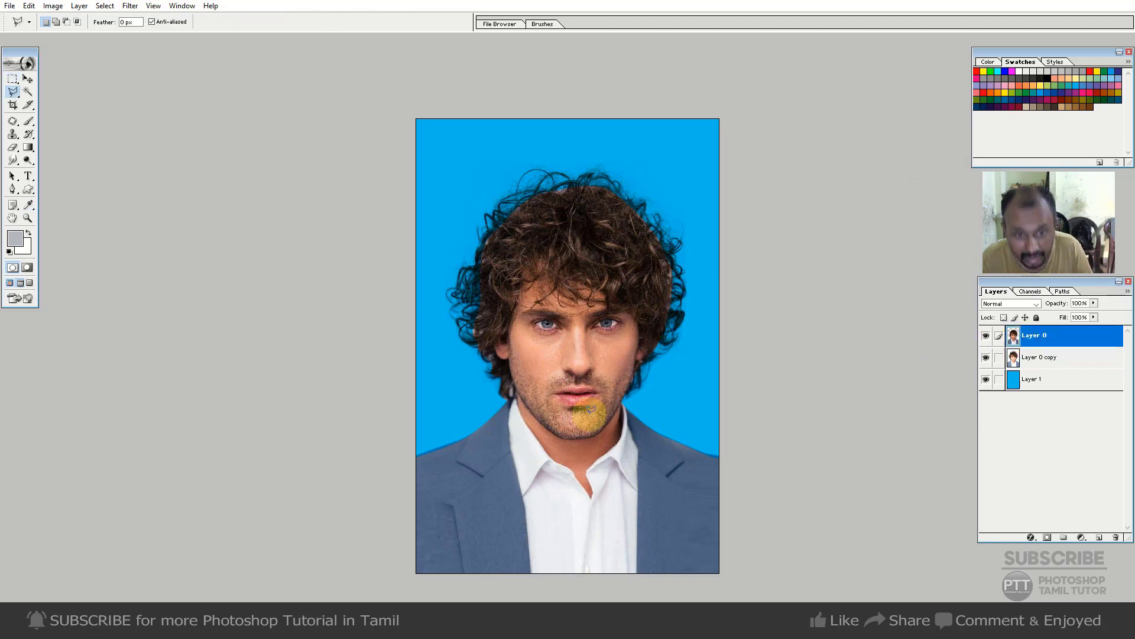
# Lasso around the hair and face edge and feather the selection by 20 px
pyautogui.click(472, 375)
pyautogui.moveTo(509, 396)
pyautogui.mouseDown()
pyautogui.moveTo(566, 235)
pyautogui.moveTo(714, 205)
pyautogui.moveTo(547, 245)
pyautogui.mouseUp()
pyautogui.rightClick(624, 214)
pyautogui.click(650, 247)
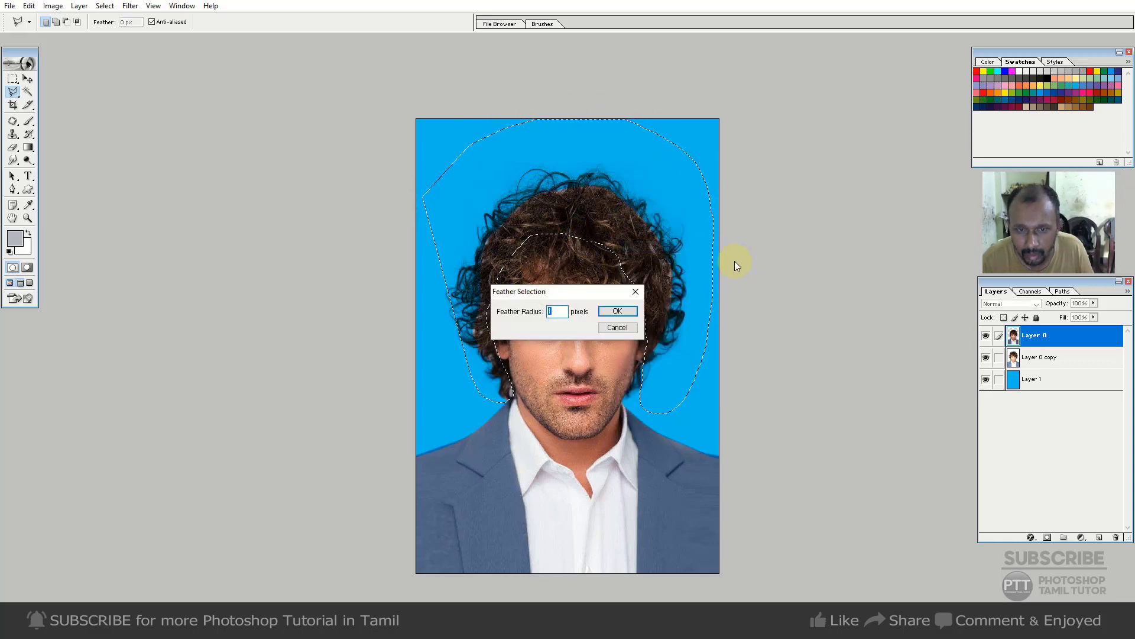
pyautogui.write('20')
pyautogui.press('Return')
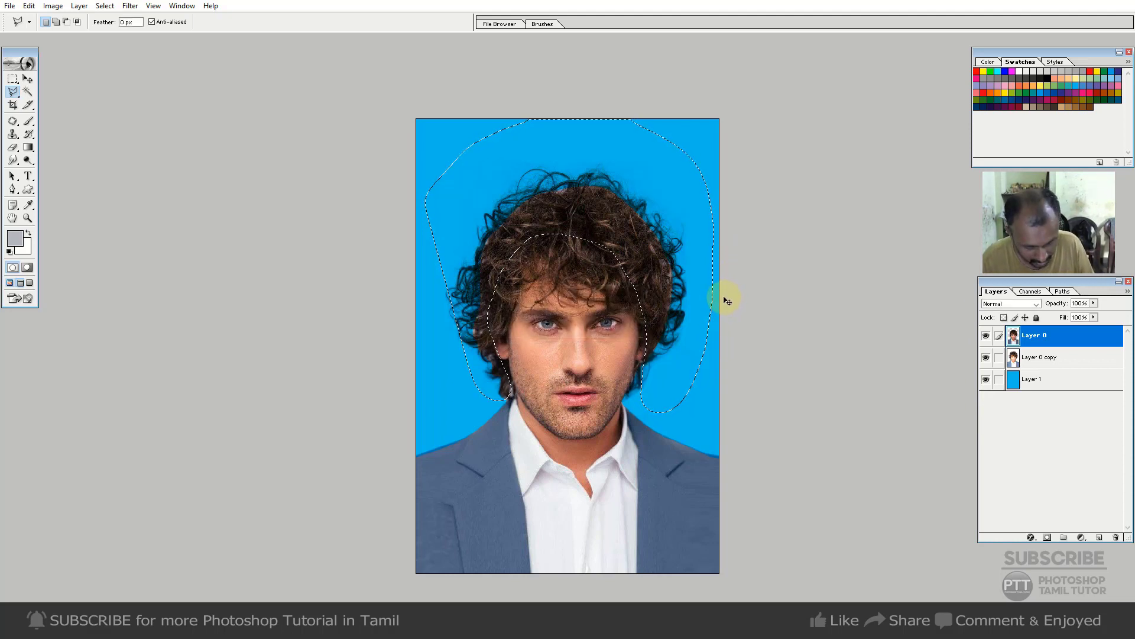
# Lower the selection's saturation in Hue/Saturation, deselect, and set the Eraser to size 250
pyautogui.hotkey('ctrl', 'u')
pyautogui.moveTo(917, 239); pyautogui.dragTo(835, 208)
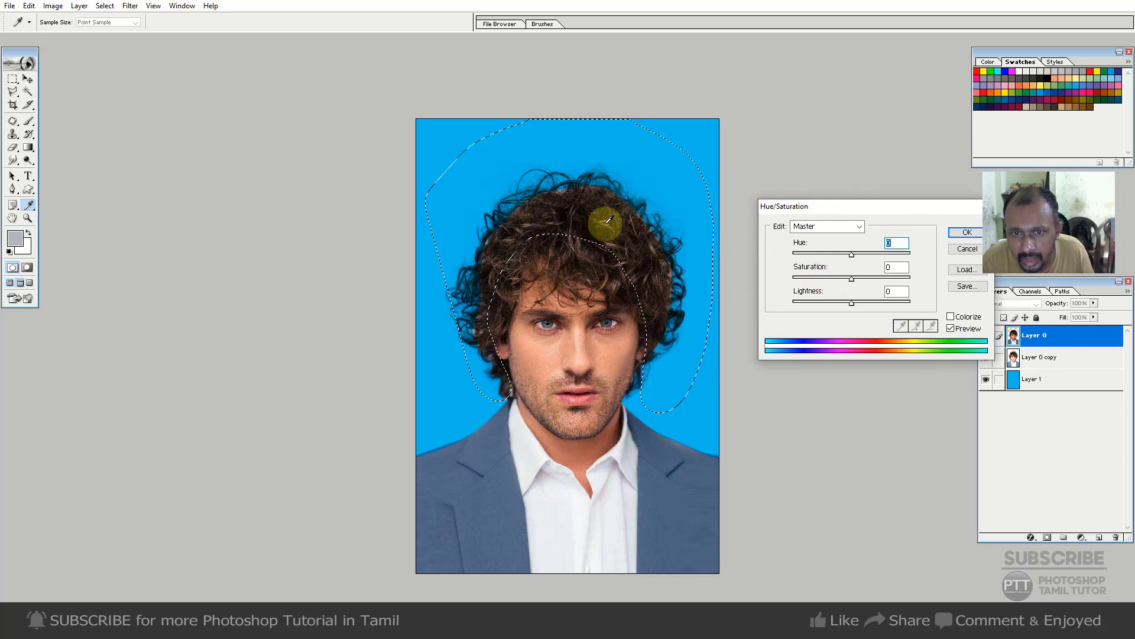
pyautogui.moveTo(851, 278)
pyautogui.mouseDown()
pyautogui.moveTo(824, 286)
pyautogui.moveTo(843, 304)
pyautogui.mouseUp()
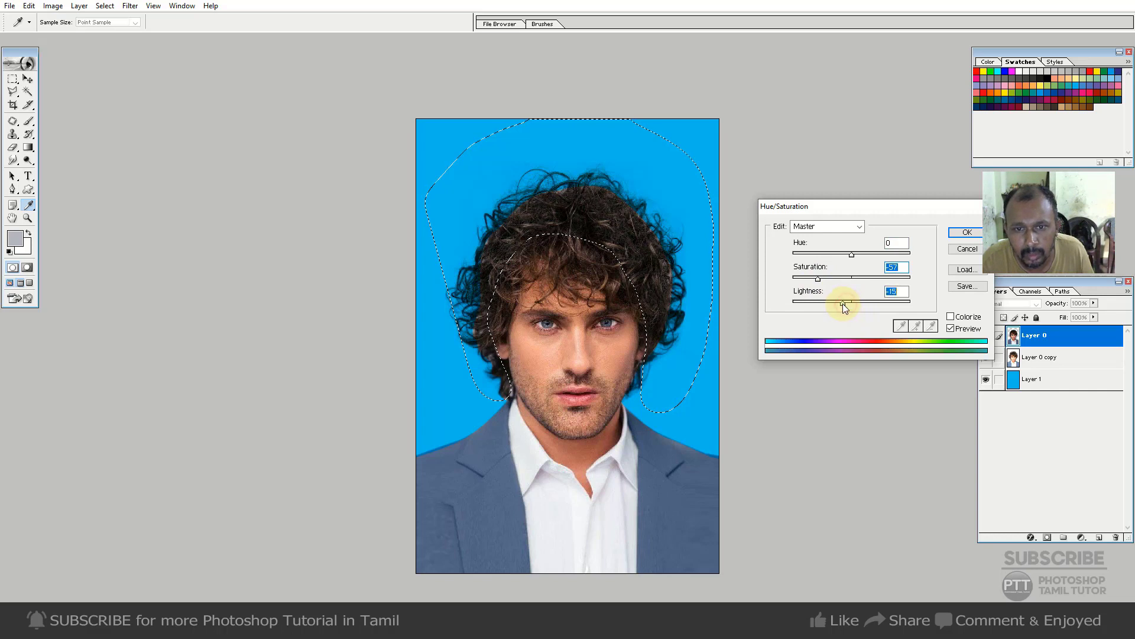
pyautogui.click(965, 232)
pyautogui.hotkey('ctrl', 'd')
pyautogui.press('e')
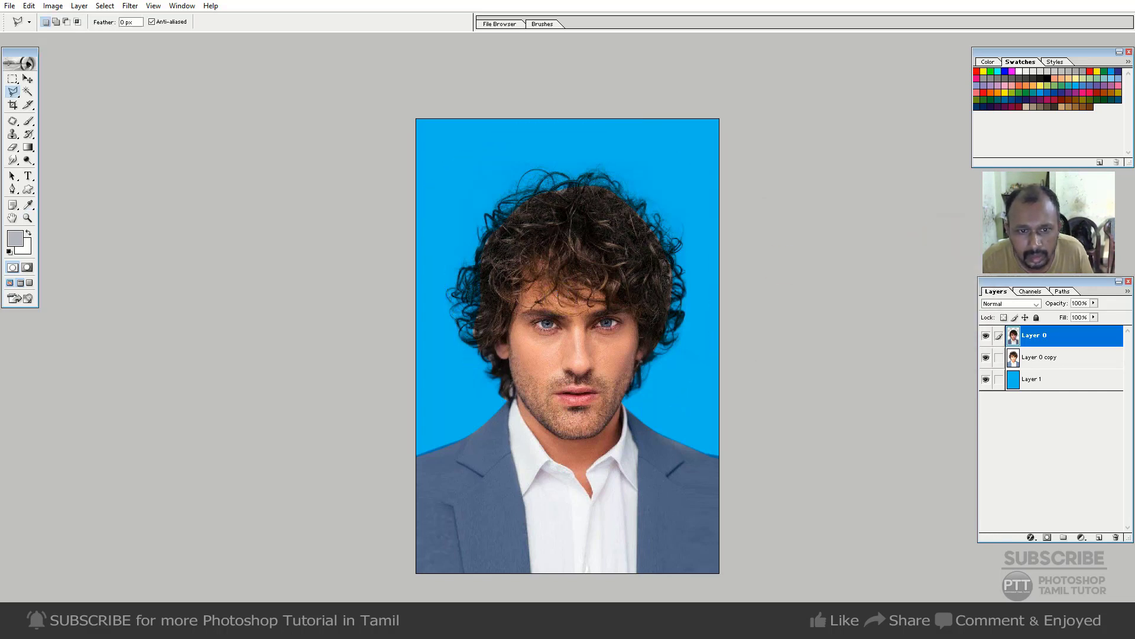
pyautogui.press(']')
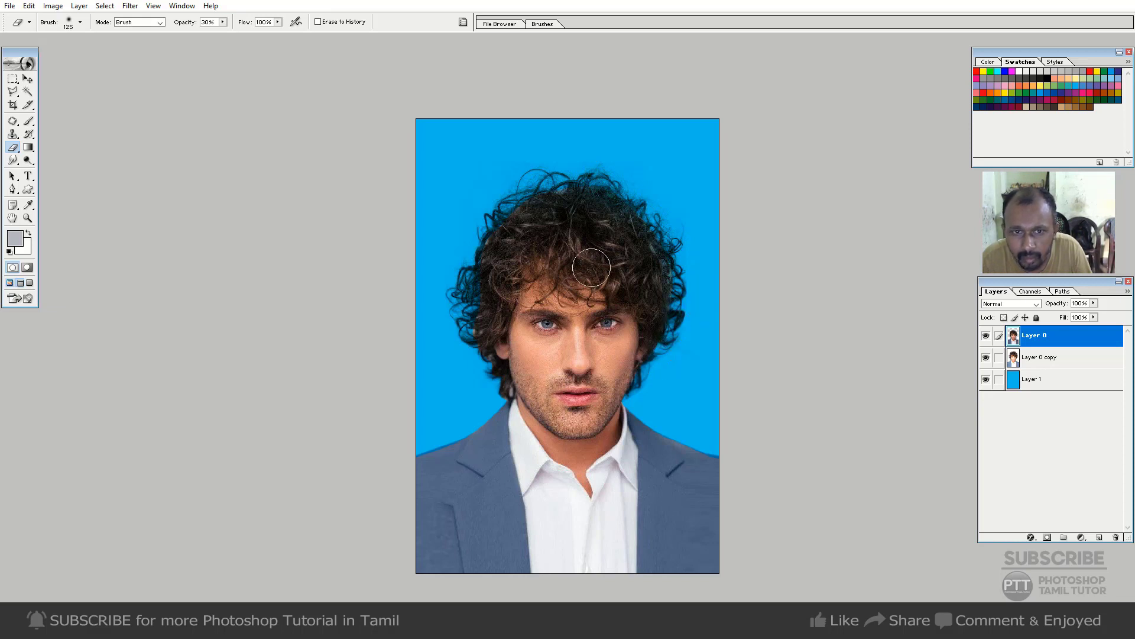
# Erase hair at 30% opacity, then select the top hair with 20 px feather
pyautogui.press(']')
pyautogui.press(']')
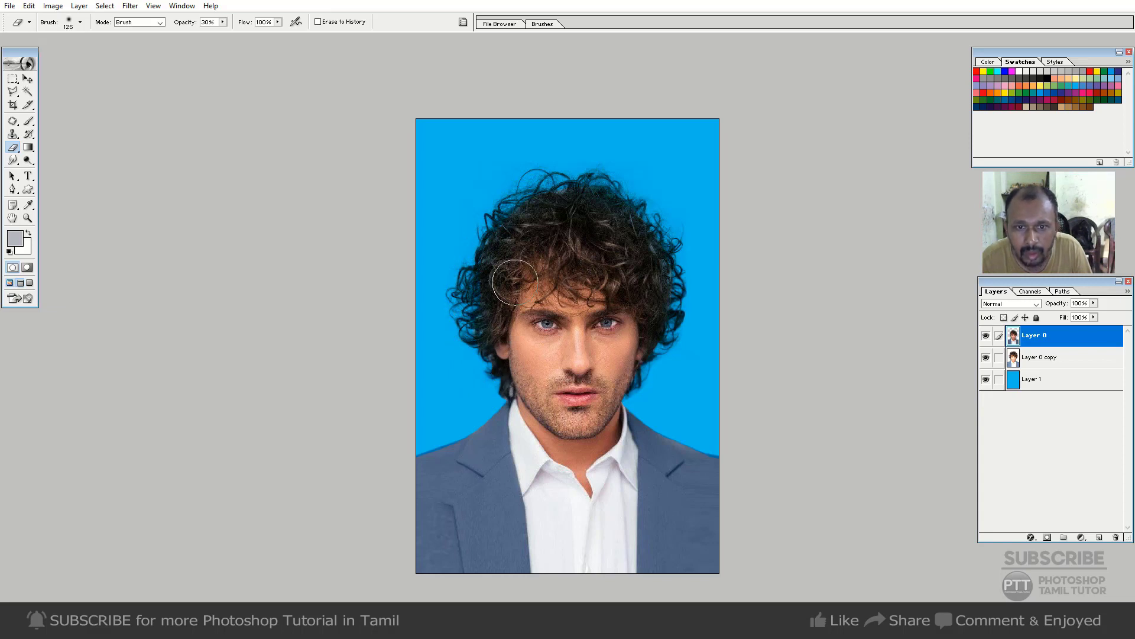
pyautogui.press('l')
pyautogui.moveTo(473, 232)
pyautogui.mouseDown()
pyautogui.moveTo(514, 299)
pyautogui.moveTo(456, 182)
pyautogui.mouseUp()
pyautogui.rightClick(618, 236)
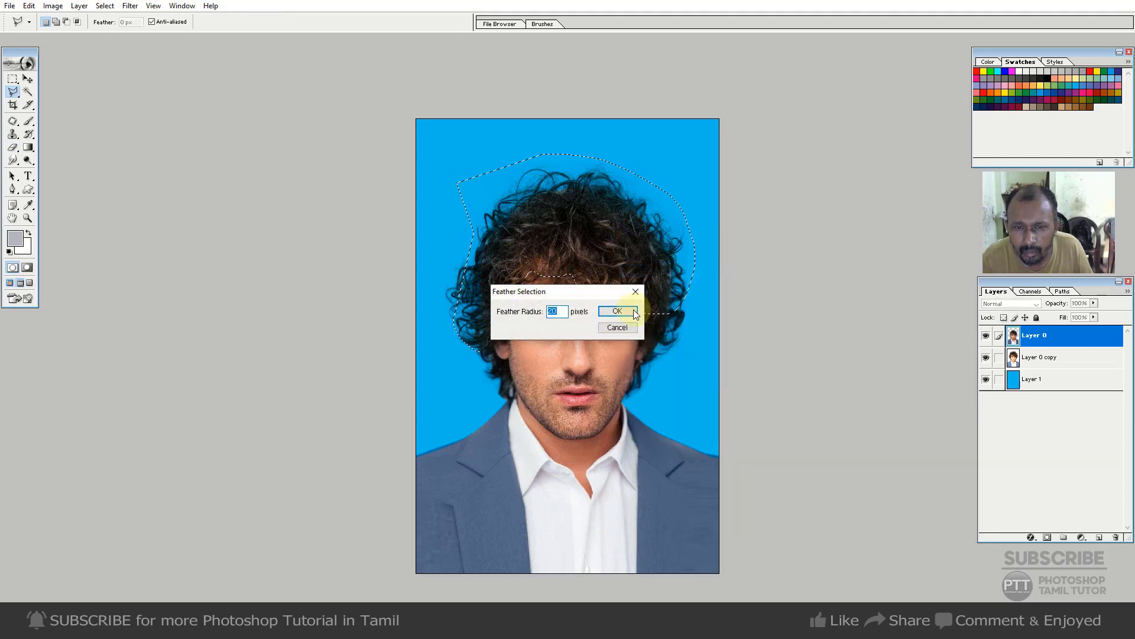
pyautogui.click(630, 310)
# Reduce the upper hair's saturation to -47 in Hue/Saturation and deselect
pyautogui.hotkey('ctrl', 'u')
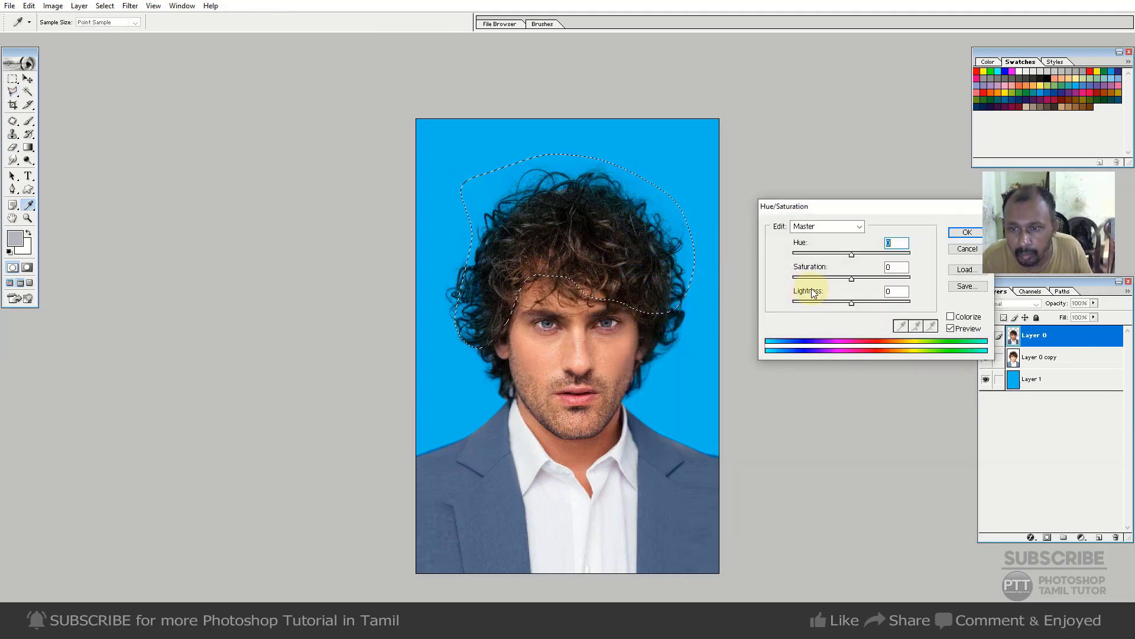
pyautogui.moveTo(851, 279); pyautogui.dragTo(823, 279)
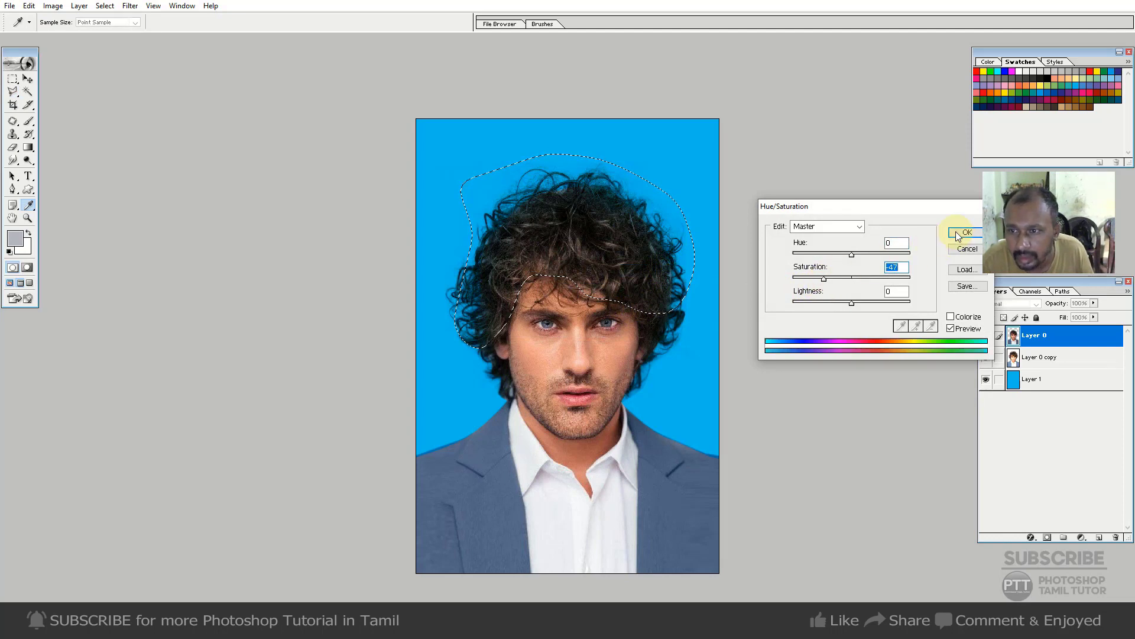
pyautogui.click(967, 232)
pyautogui.hotkey('ctrl', 'd')
# Try recolouring Layer 1's backdrop with Hue/Saturation and Colorize, then cancel the change
pyautogui.press('v')
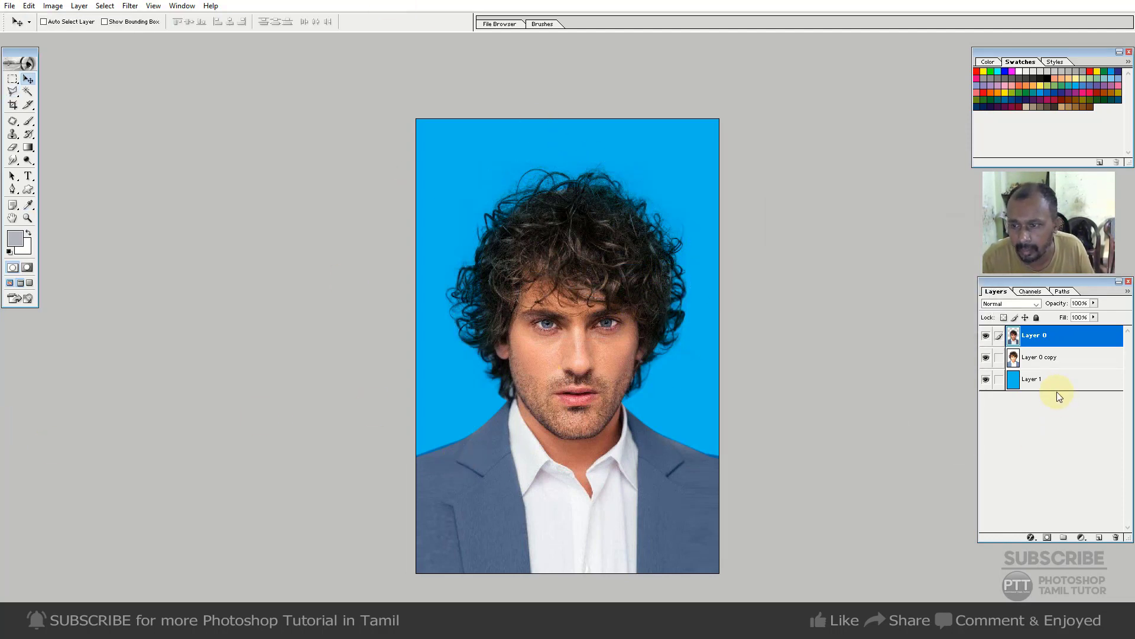
pyautogui.click(1056, 380)
pyautogui.hotkey('ctrl', 'u')
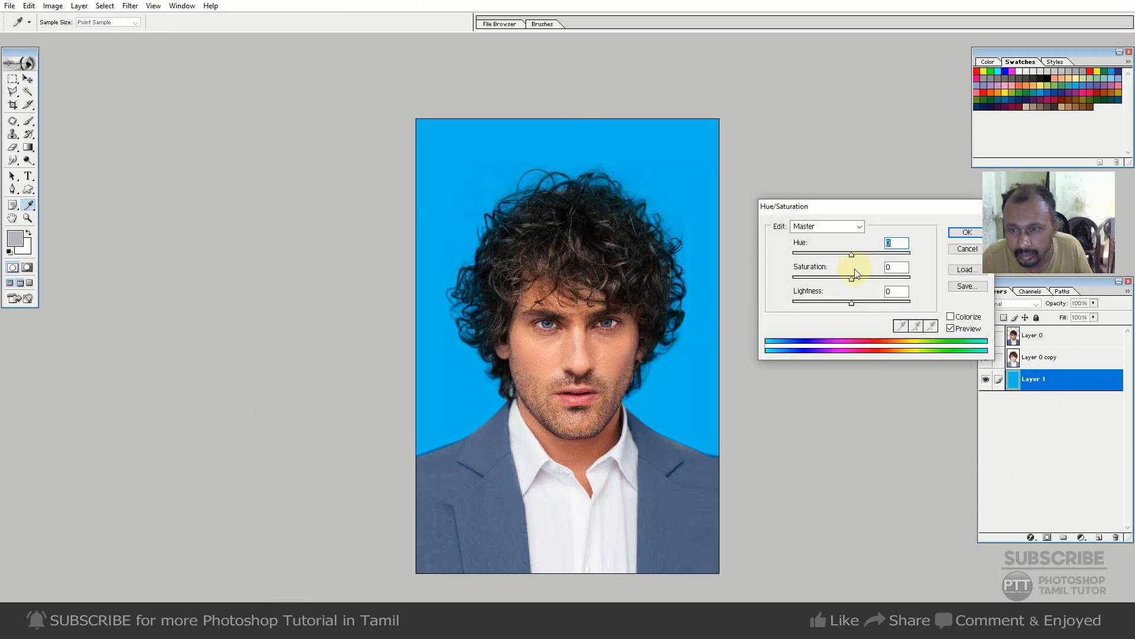
pyautogui.moveTo(852, 253)
pyautogui.mouseDown()
pyautogui.moveTo(884, 253)
pyautogui.moveTo(806, 272)
pyautogui.moveTo(836, 260)
pyautogui.moveTo(819, 263)
pyautogui.mouseUp()
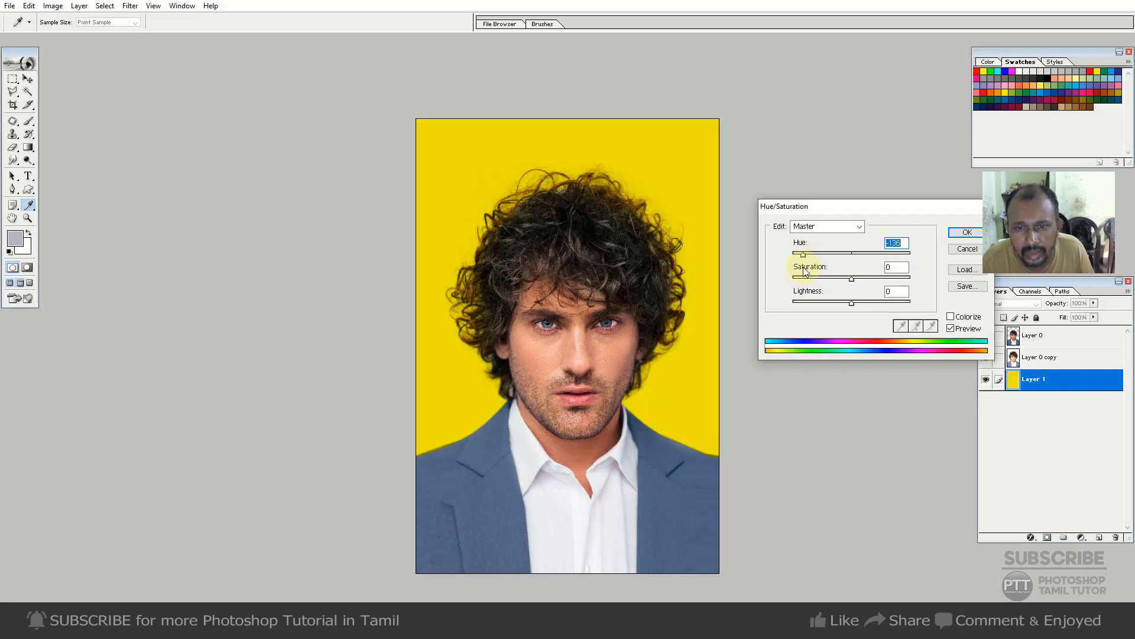
pyautogui.moveTo(821, 266)
pyautogui.mouseDown()
pyautogui.moveTo(806, 270)
pyautogui.moveTo(825, 254)
pyautogui.mouseUp()
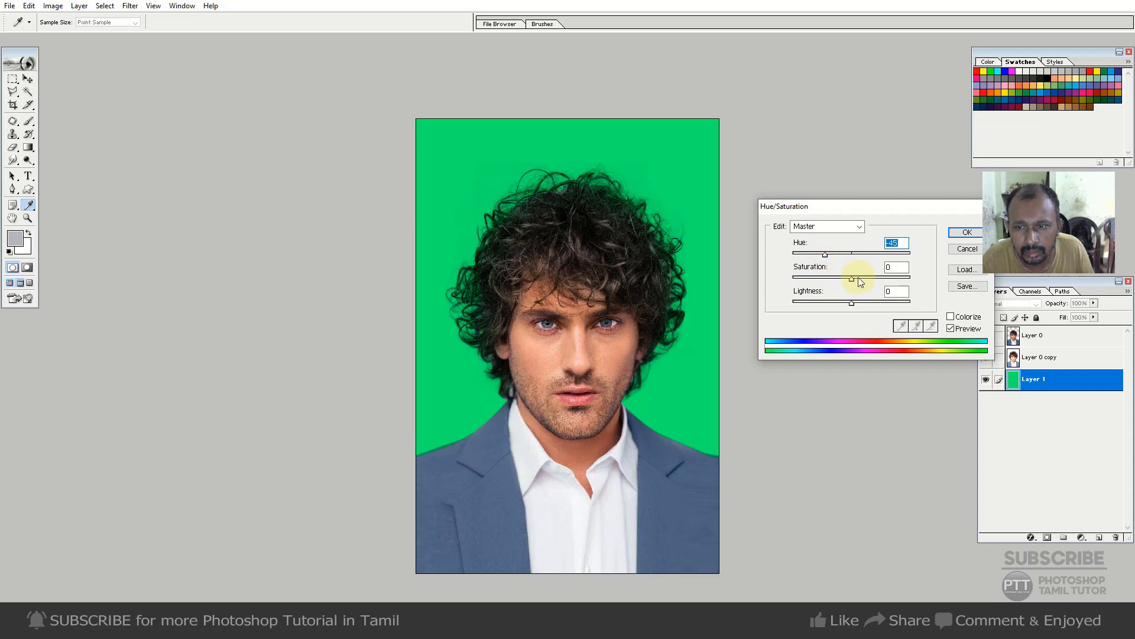
pyautogui.click(951, 317)
pyautogui.moveTo(826, 255)
pyautogui.mouseDown()
pyautogui.moveTo(816, 260)
pyautogui.moveTo(860, 278)
pyautogui.moveTo(838, 257)
pyautogui.mouseUp()
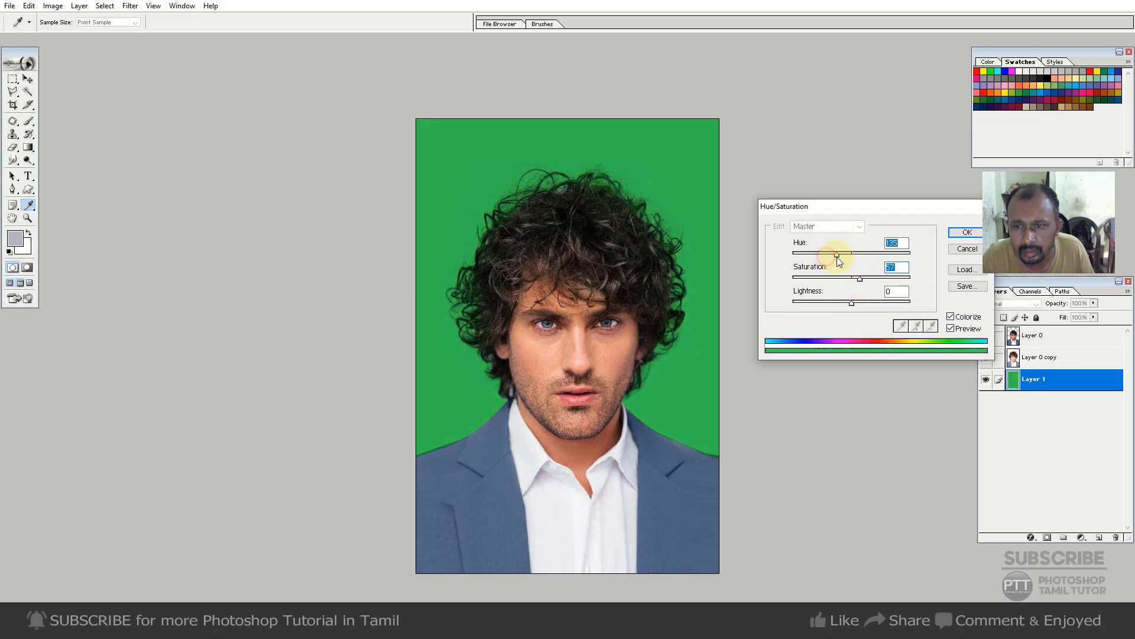
pyautogui.click(967, 248)
# Fill the backdrop layer with light grey, then with salmon pink
pyautogui.press('v')
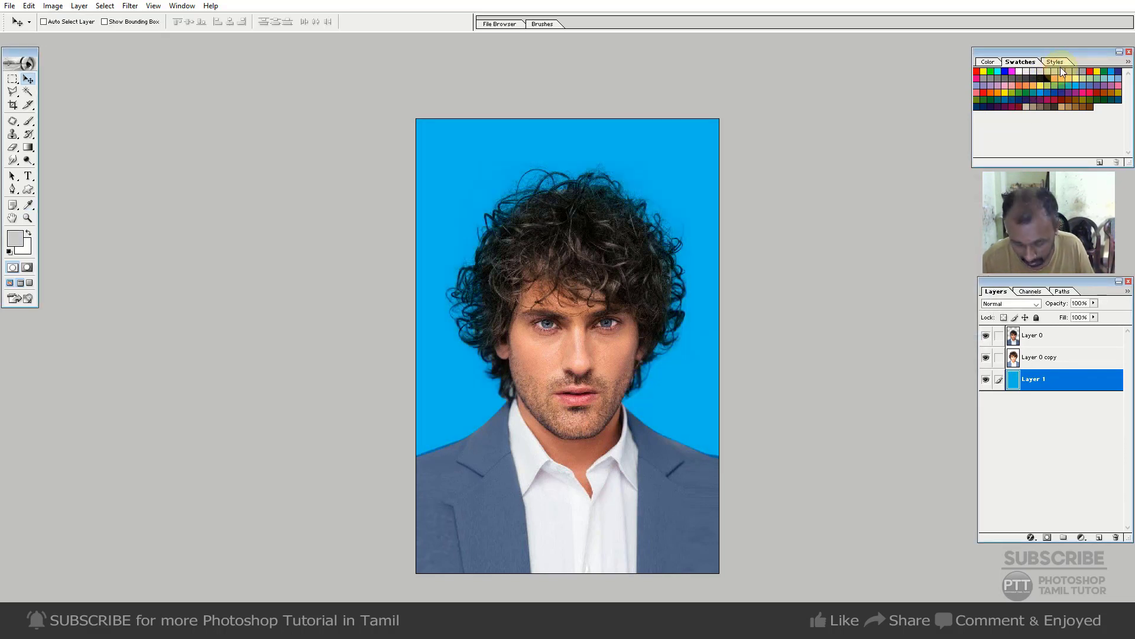
pyautogui.hotkey('alt', 'BackSpace')
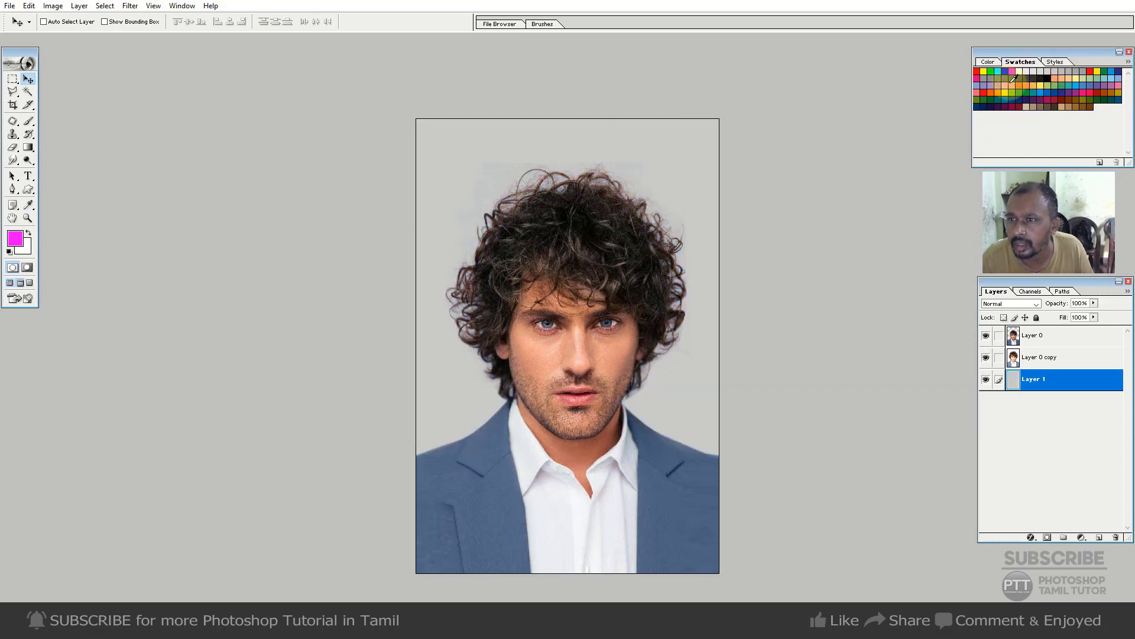
pyautogui.hotkey('alt', 'BackSpace')
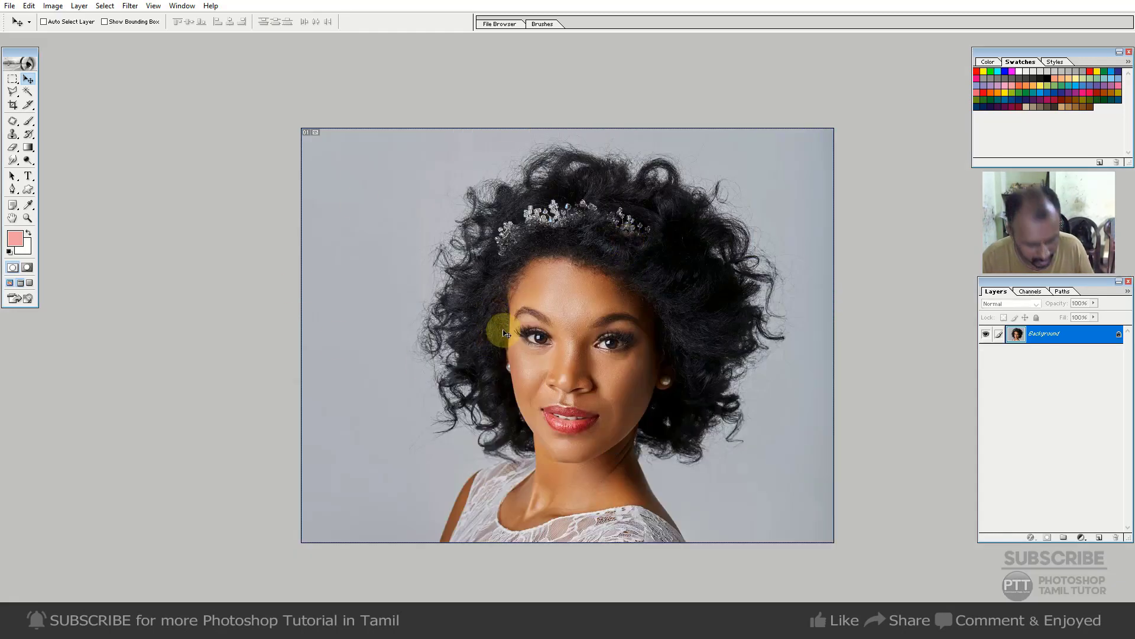
# Convert the woman's Background into Layer 0, duplicate it, and add empty Layer 1
pyautogui.press('m')
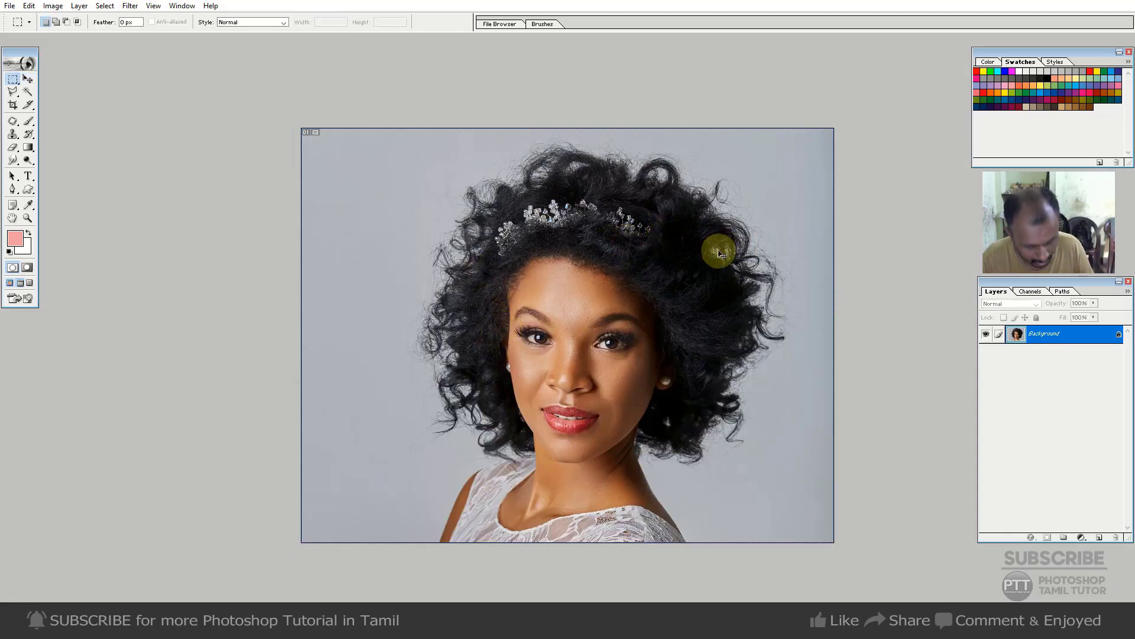
pyautogui.doubleClick(1062, 337)
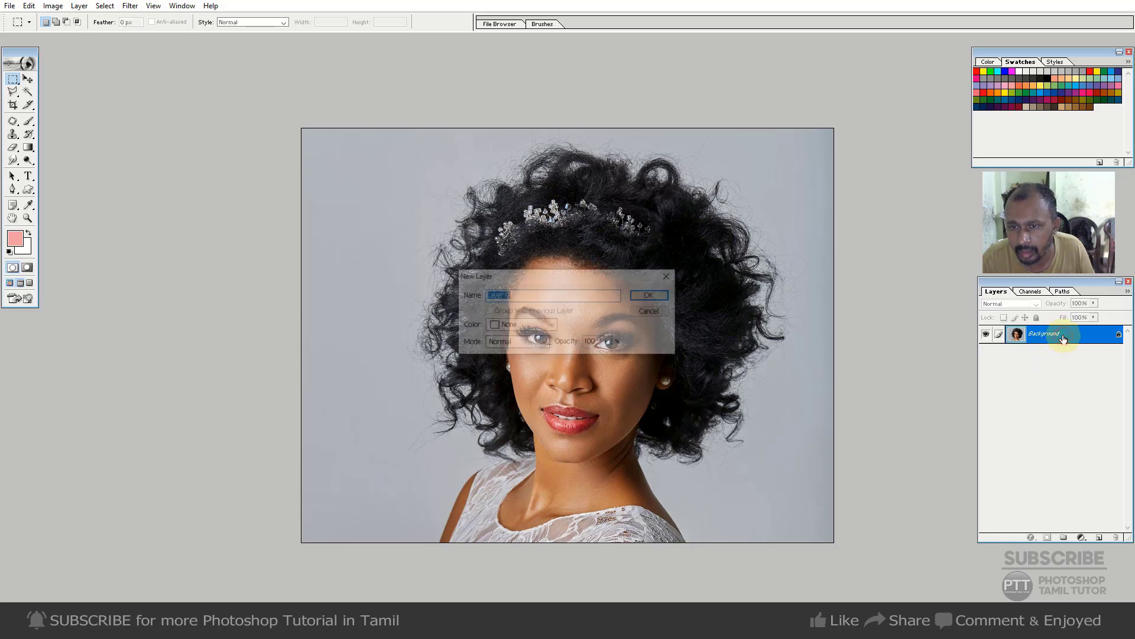
pyautogui.click(656, 302)
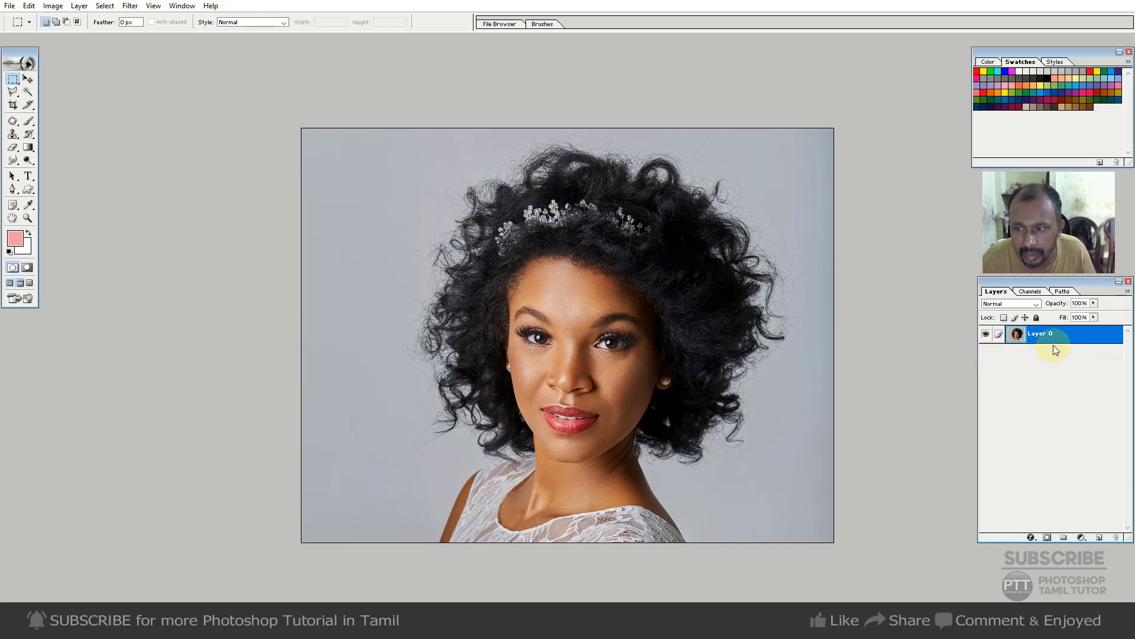
pyautogui.hotkey('ctrl', 'j')
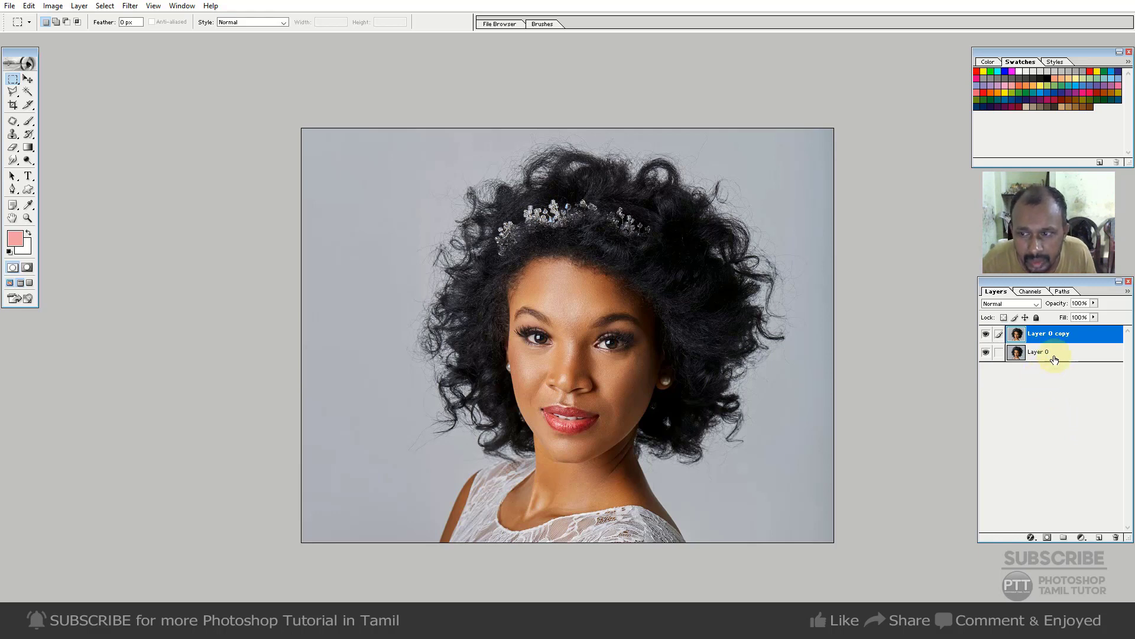
pyautogui.click(1098, 538)
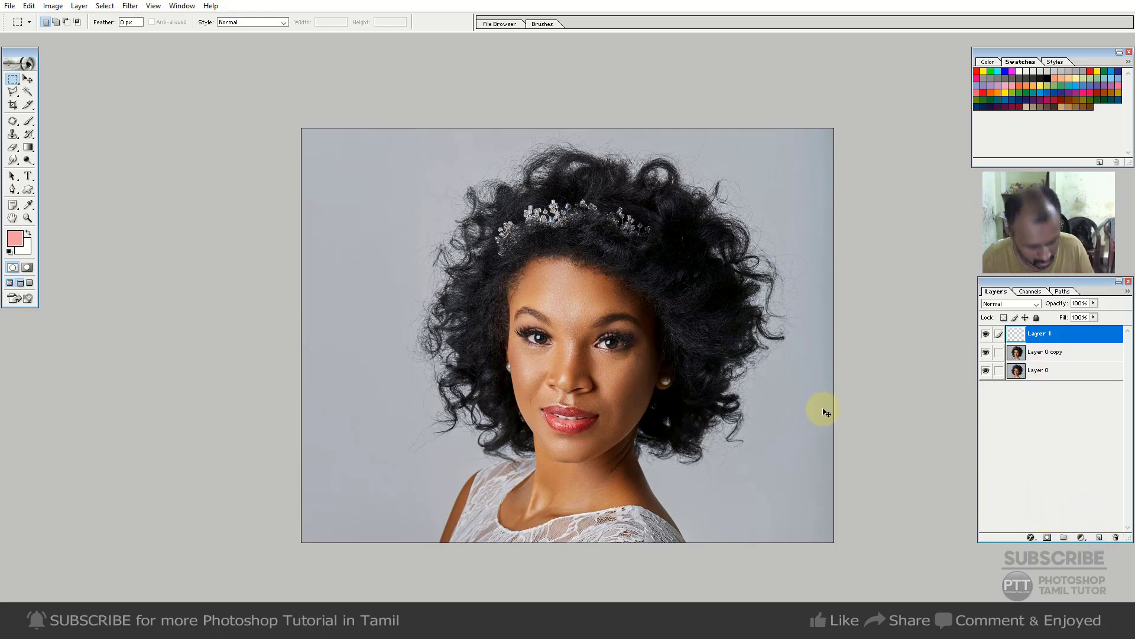
# Add a new Layer 1 filled with lavender blue and send it below the photo layers
pyautogui.hotkey('ctrl', 'n')
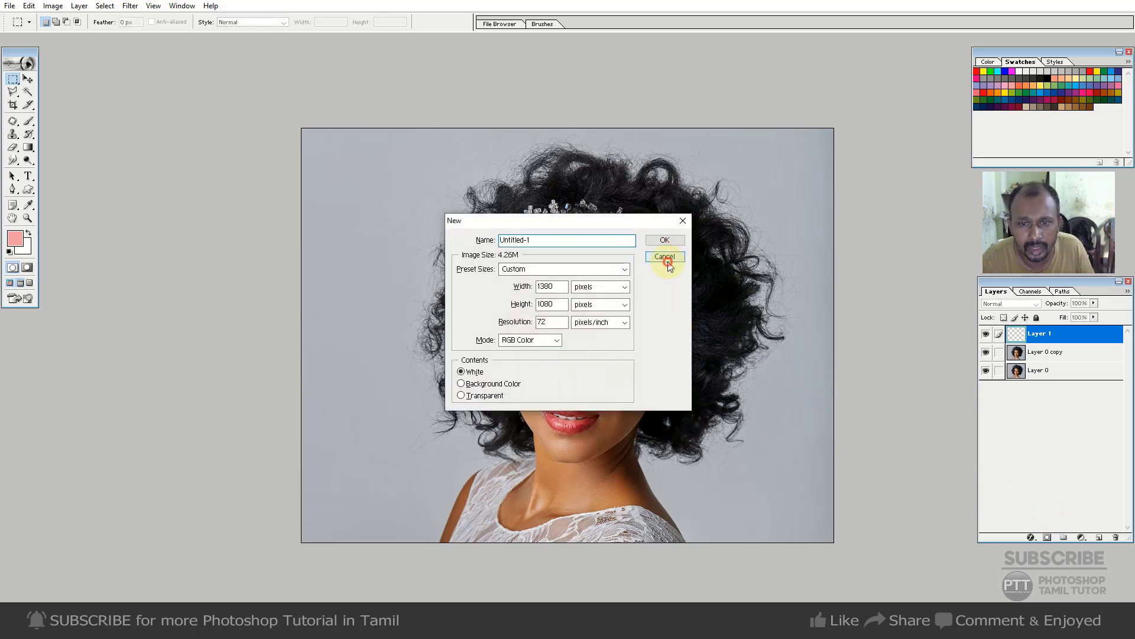
pyautogui.click(668, 264)
pyautogui.hotkey('ctrl', 'z')
pyautogui.hotkey('ctrl', 'shift', 'n')
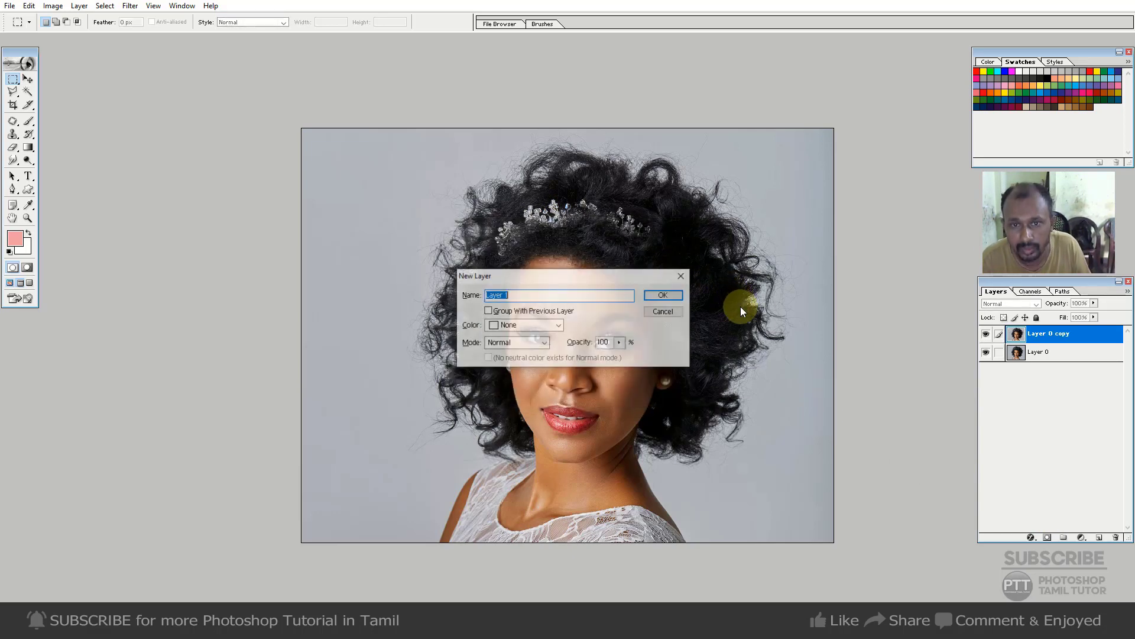
pyautogui.click(670, 296)
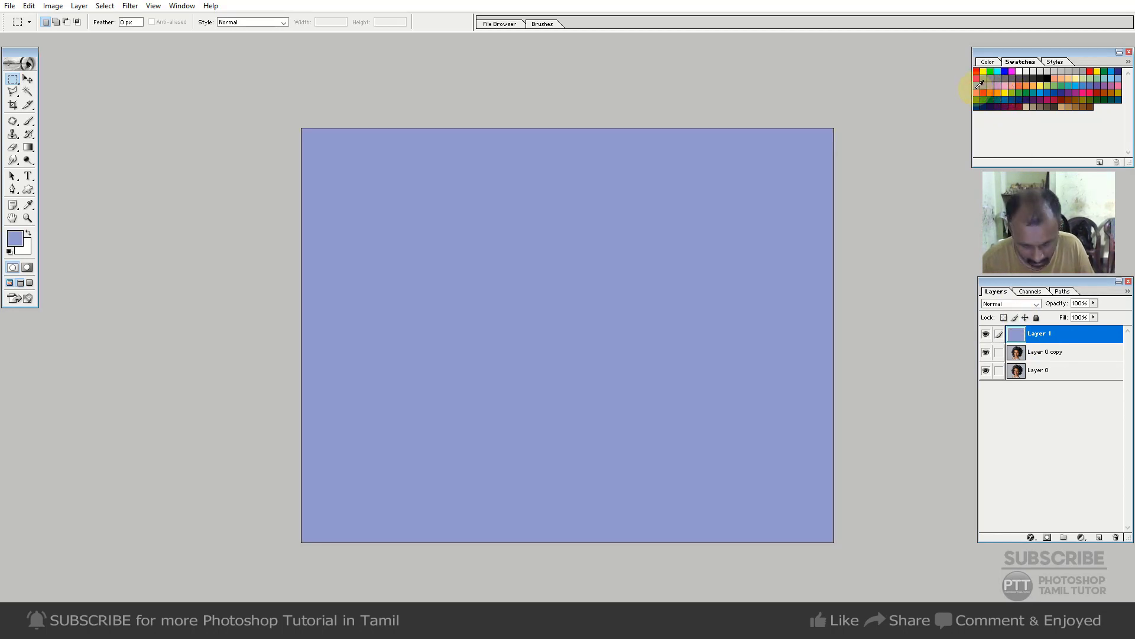
pyautogui.hotkey('ctrl', 'shift', '[')
# Select Layer 0 and hide Layer 0 copy
pyautogui.press('v')
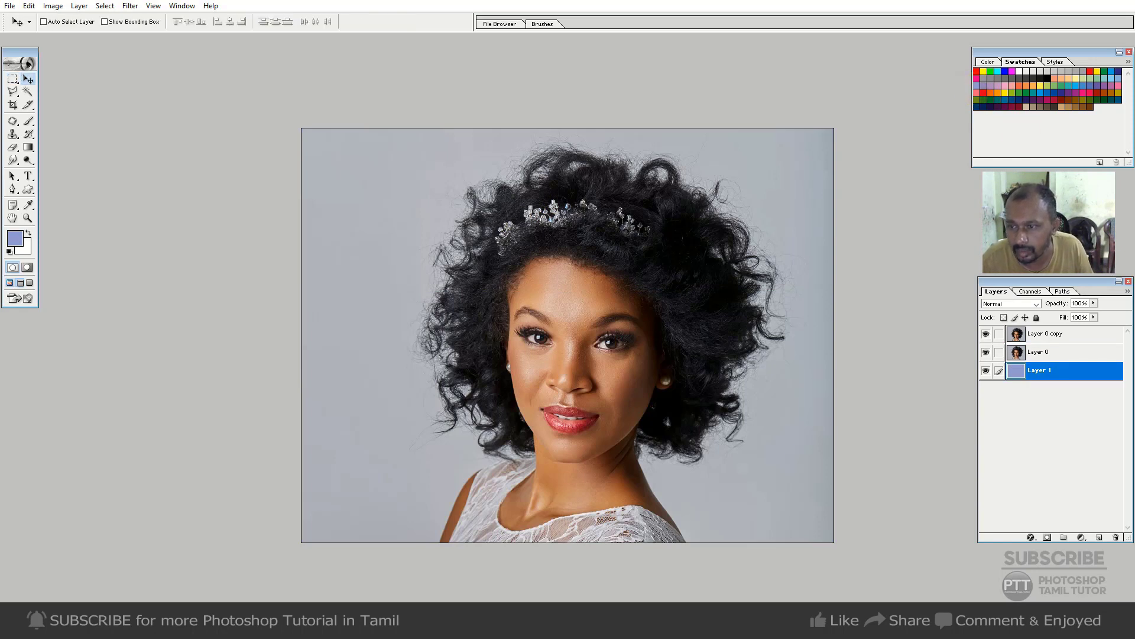
pyautogui.click(1042, 337)
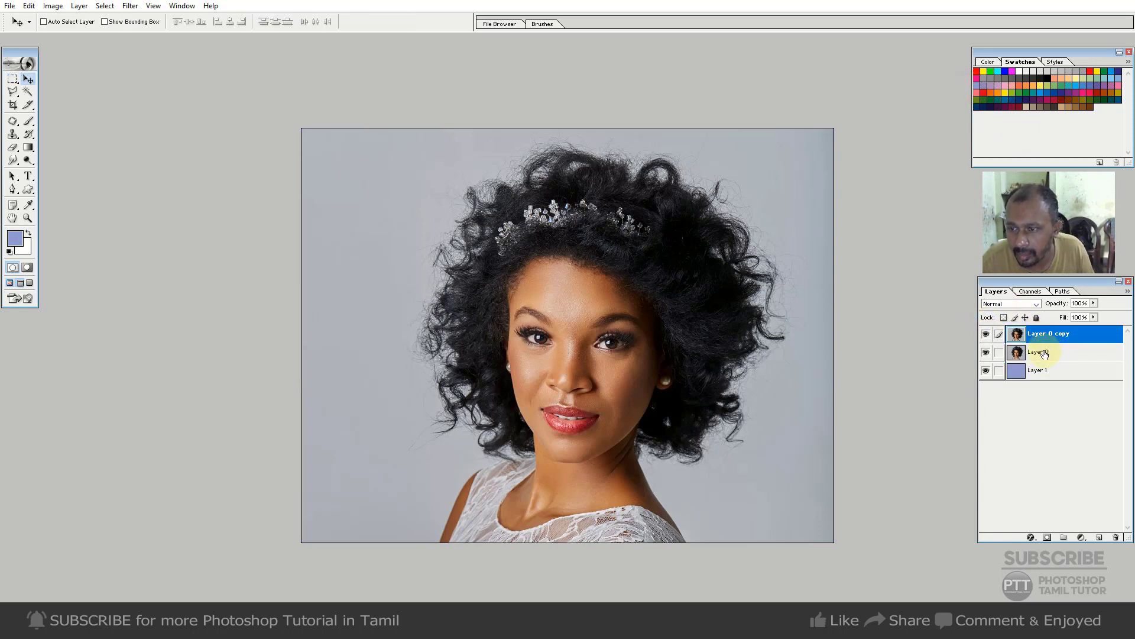
pyautogui.click(986, 334)
pyautogui.click(763, 402)
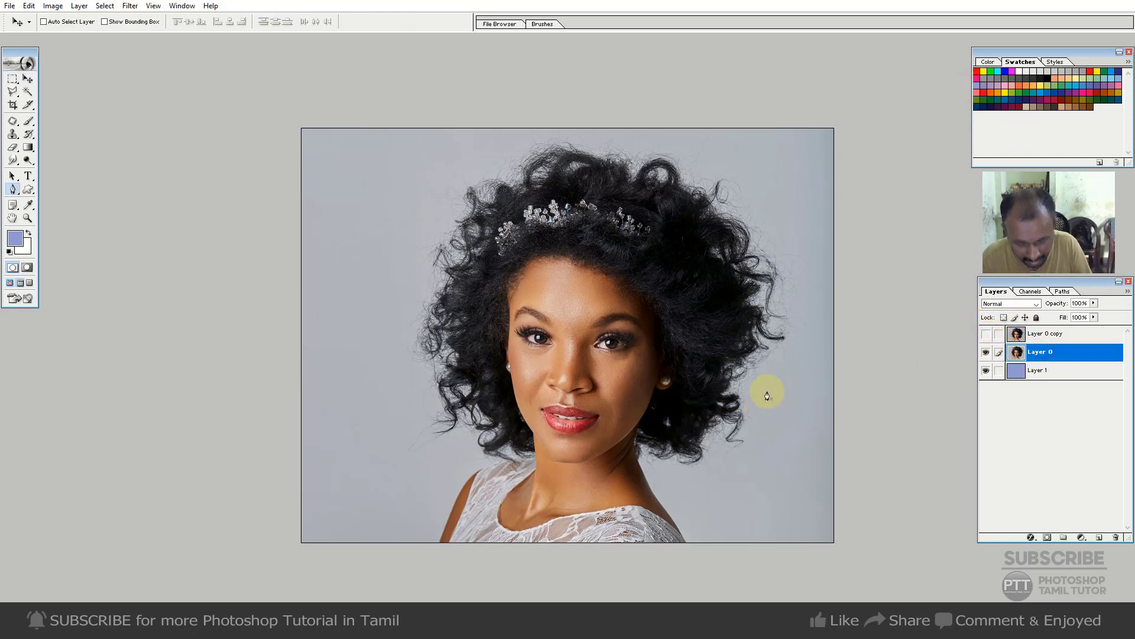
# Start the pen path at the bottom of the shoulder and run it up the shoulder edge
pyautogui.hotkey('ctrl', '+')
pyautogui.moveTo(473, 491)
pyautogui.mouseDown()
pyautogui.moveTo(474, 508)
pyautogui.moveTo(552, 228)
pyautogui.mouseUp()
pyautogui.press('f')
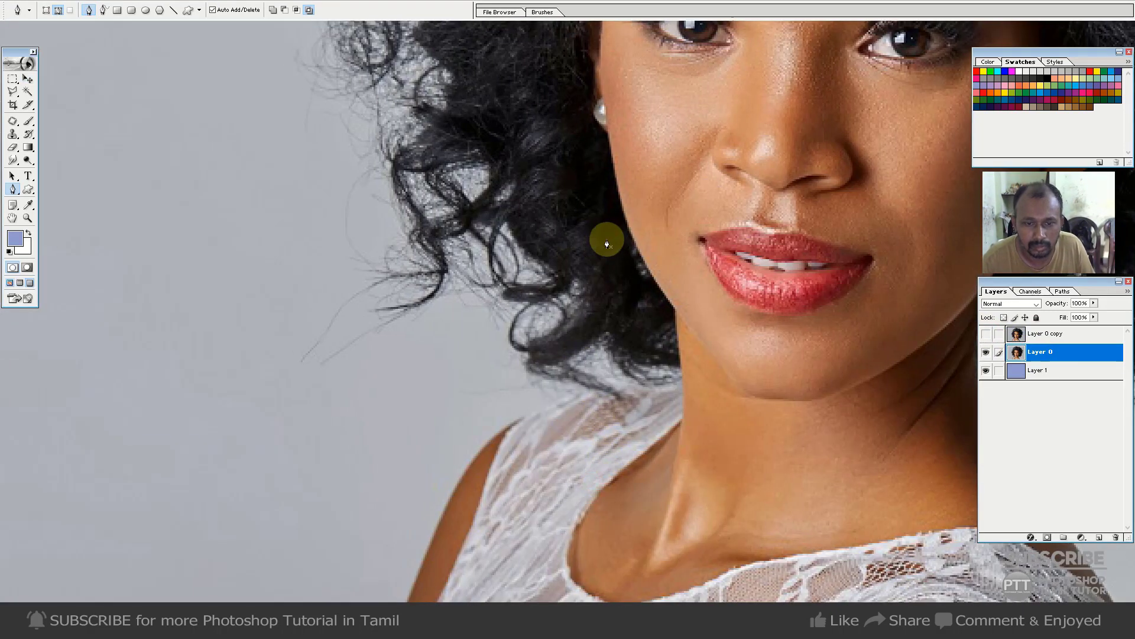
pyautogui.hotkey('ctrl', '-')
pyautogui.hotkey('ctrl', '-')
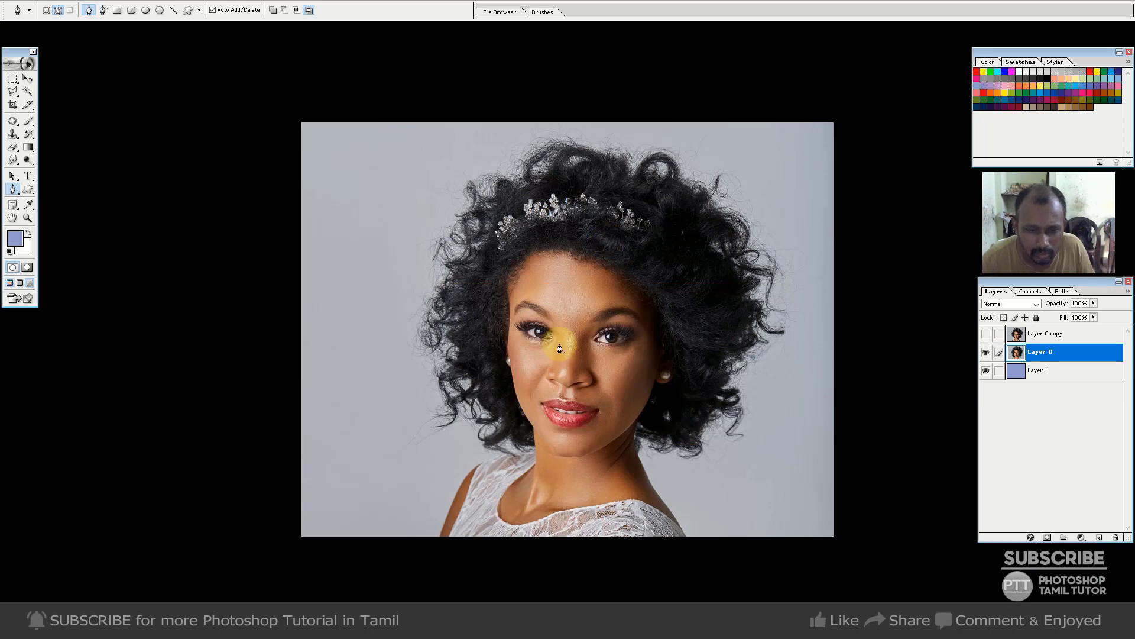
pyautogui.click(439, 538)
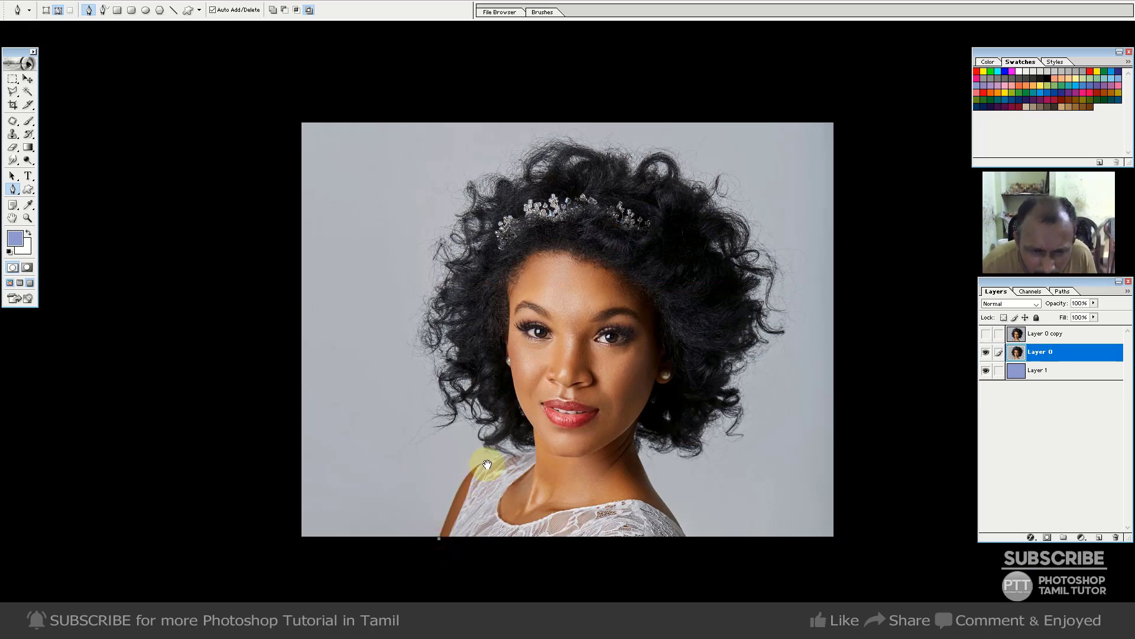
pyautogui.moveTo(488, 465); pyautogui.dragTo(518, 473)
pyautogui.hotkey('ctrl', '-')
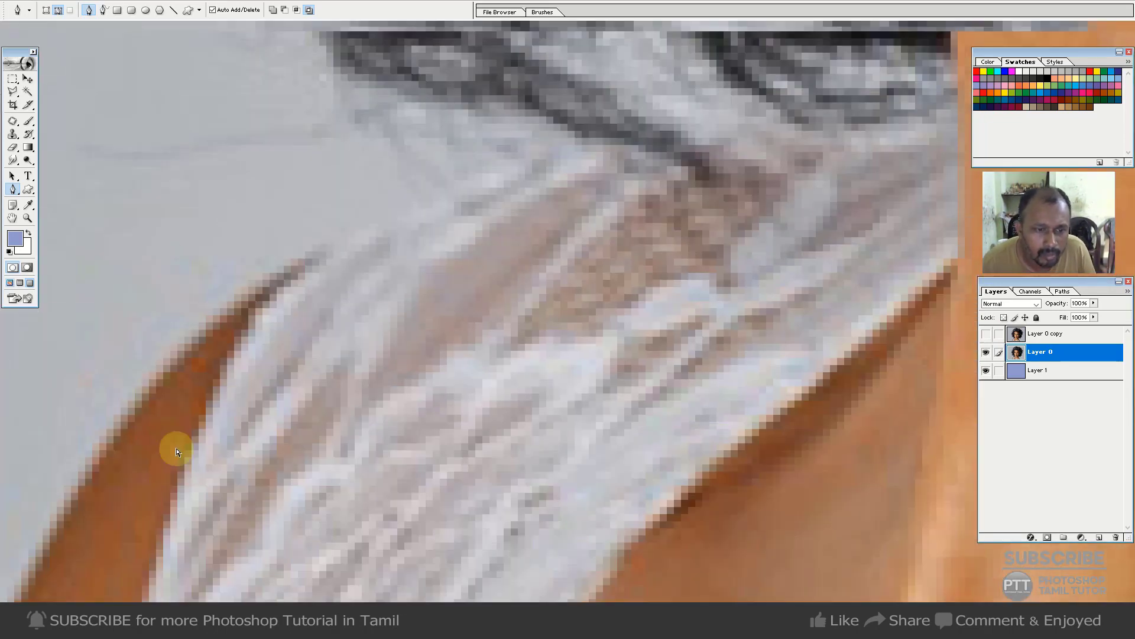
pyautogui.hotkey('ctrl', '-')
pyautogui.hotkey('ctrl', '-')
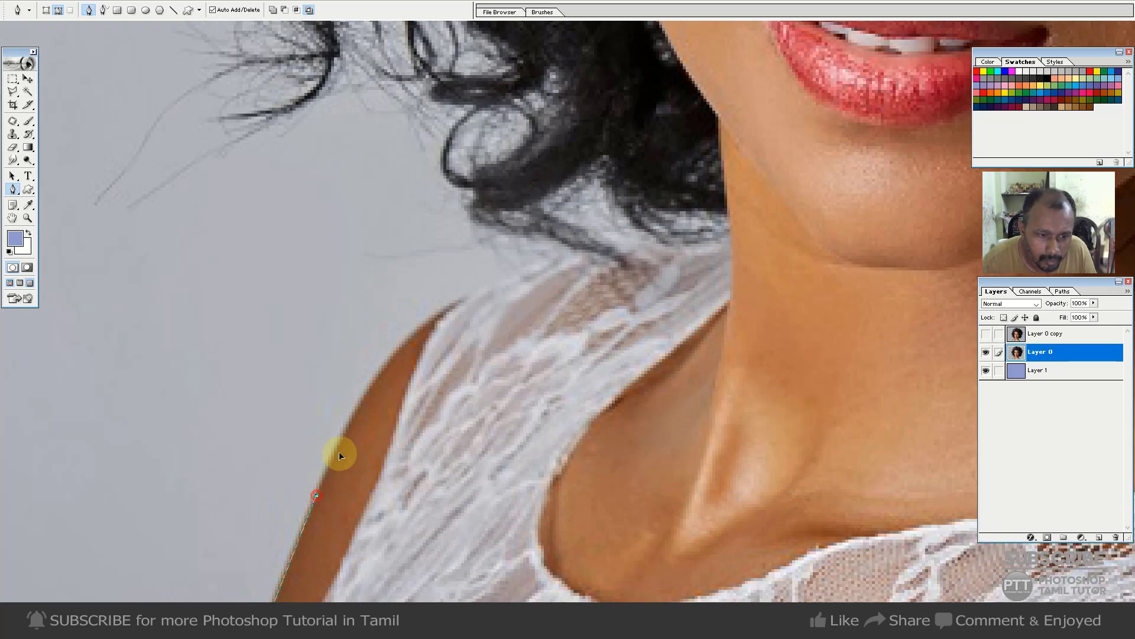
pyautogui.click(357, 412)
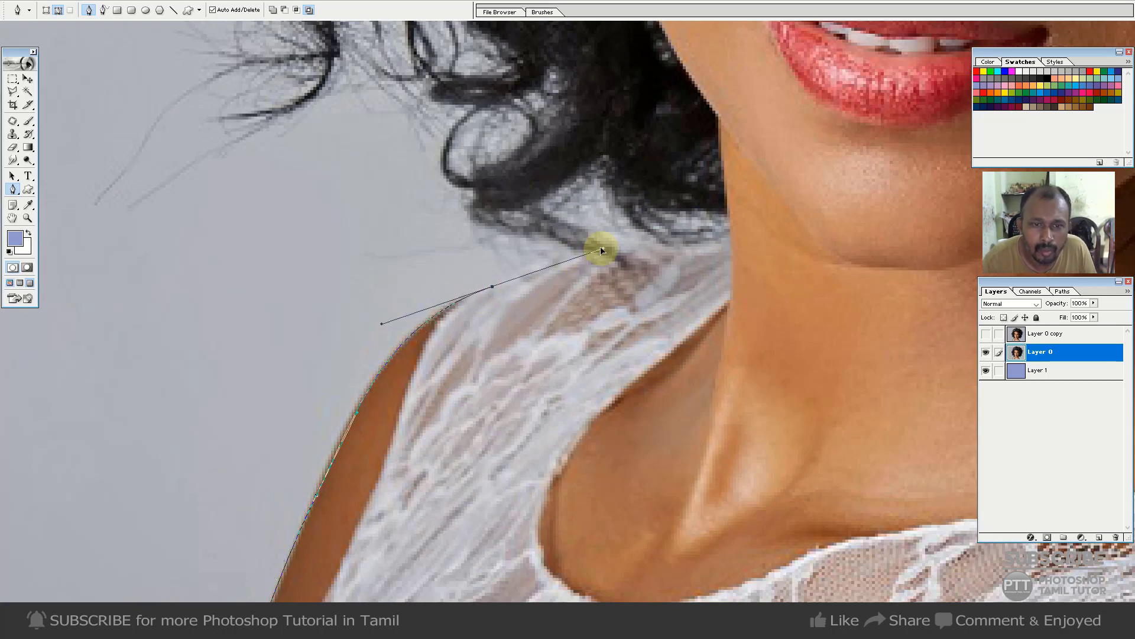
pyautogui.click(632, 223)
pyautogui.hotkey('ctrl', '-')
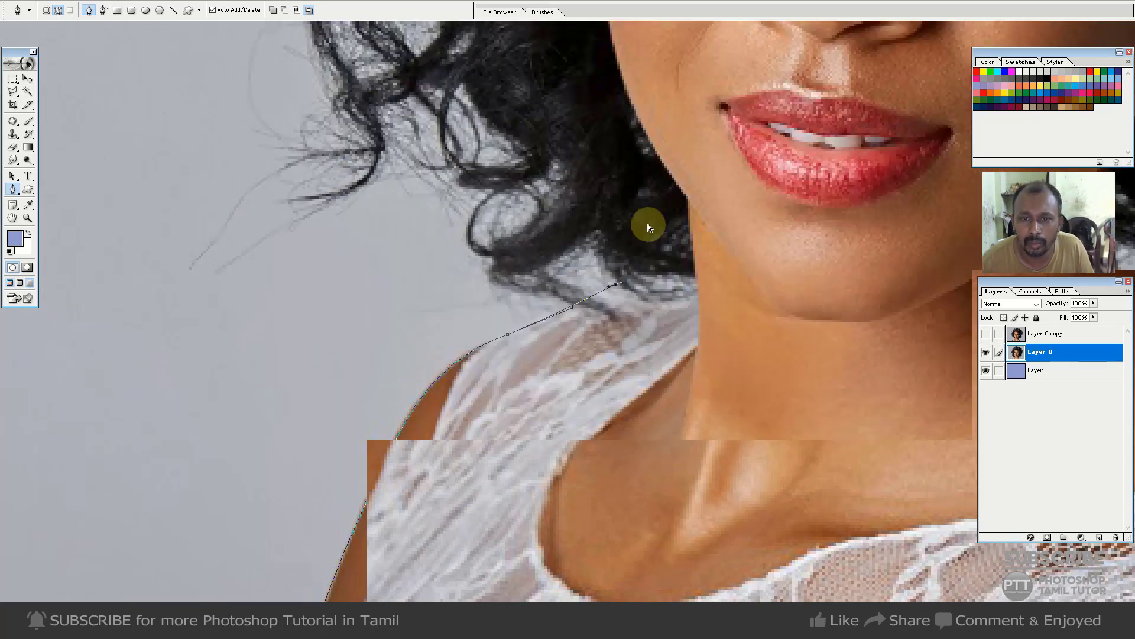
pyautogui.hotkey('ctrl', '-')
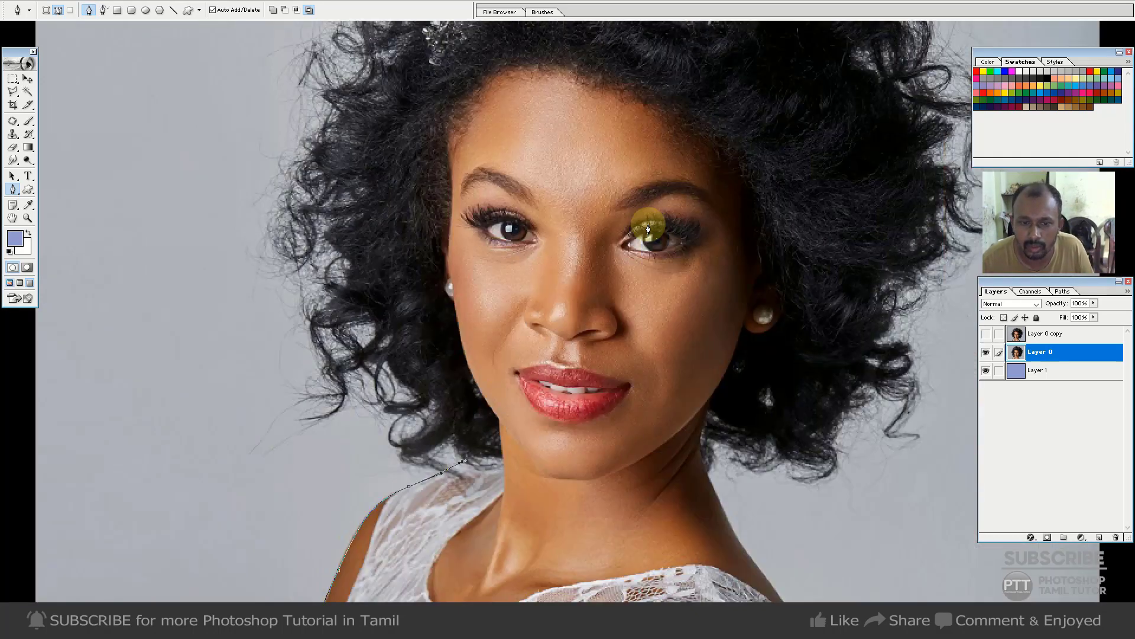
# Trace the path up the left edge of the hair
pyautogui.click(453, 435)
pyautogui.click(429, 404)
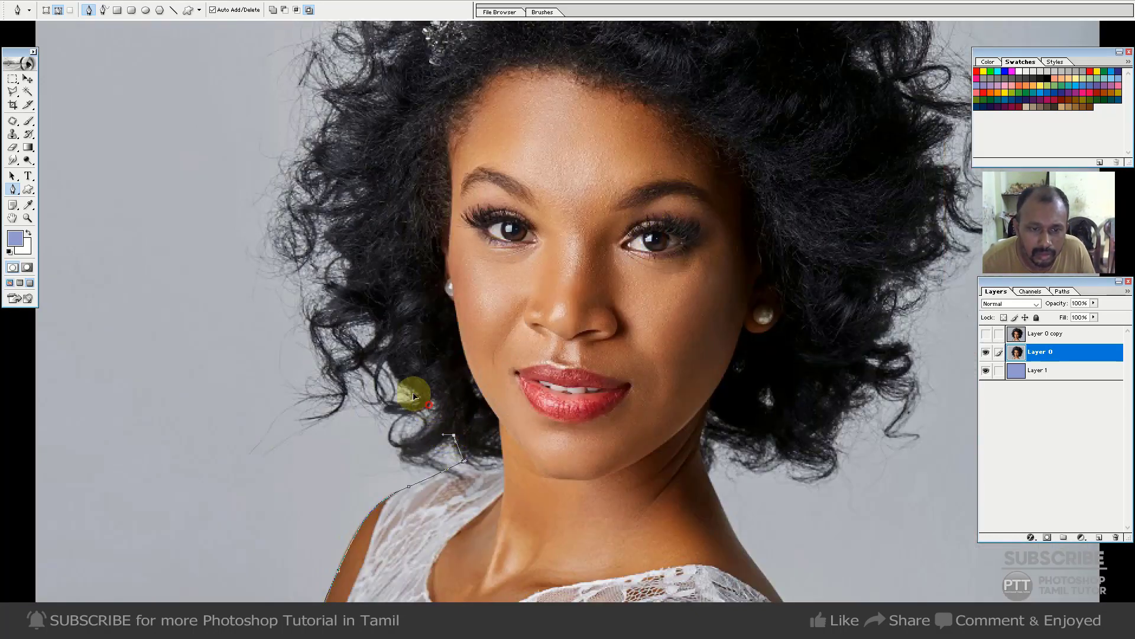
pyautogui.click(408, 386)
pyautogui.click(391, 337)
pyautogui.moveTo(356, 273); pyautogui.dragTo(353, 242)
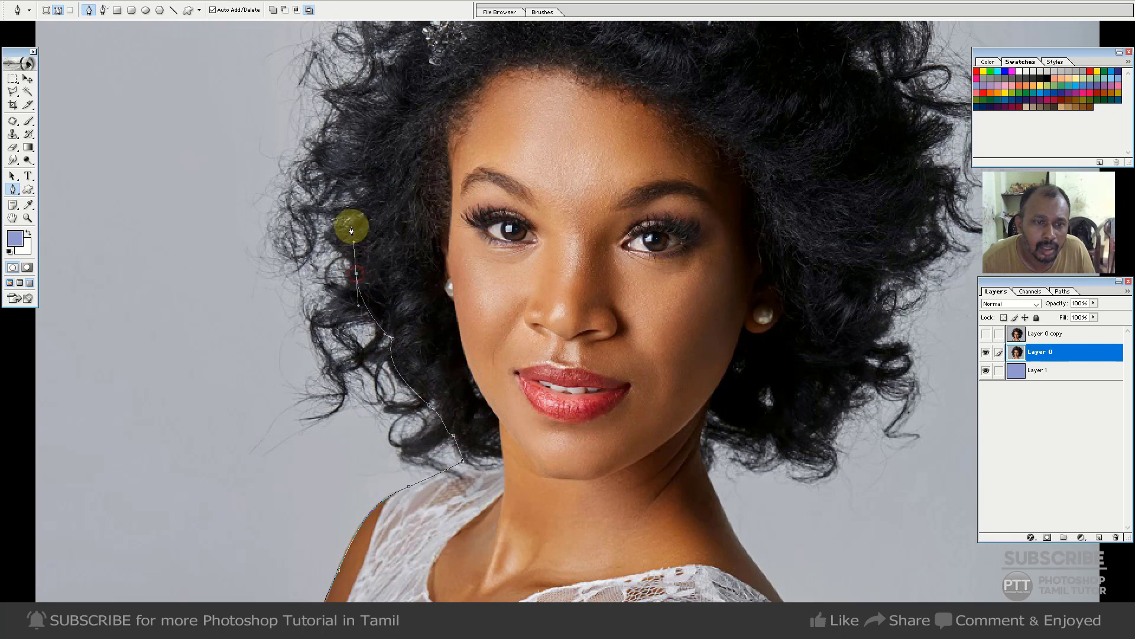
pyautogui.click(354, 274)
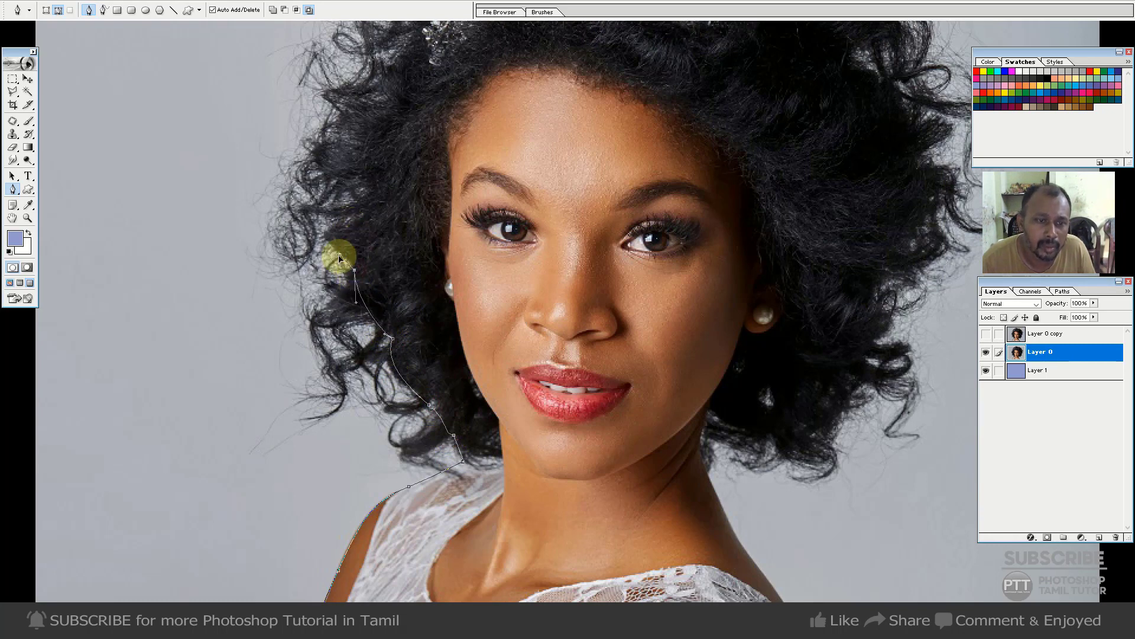
pyautogui.click(339, 255)
pyautogui.moveTo(337, 222); pyautogui.dragTo(350, 205)
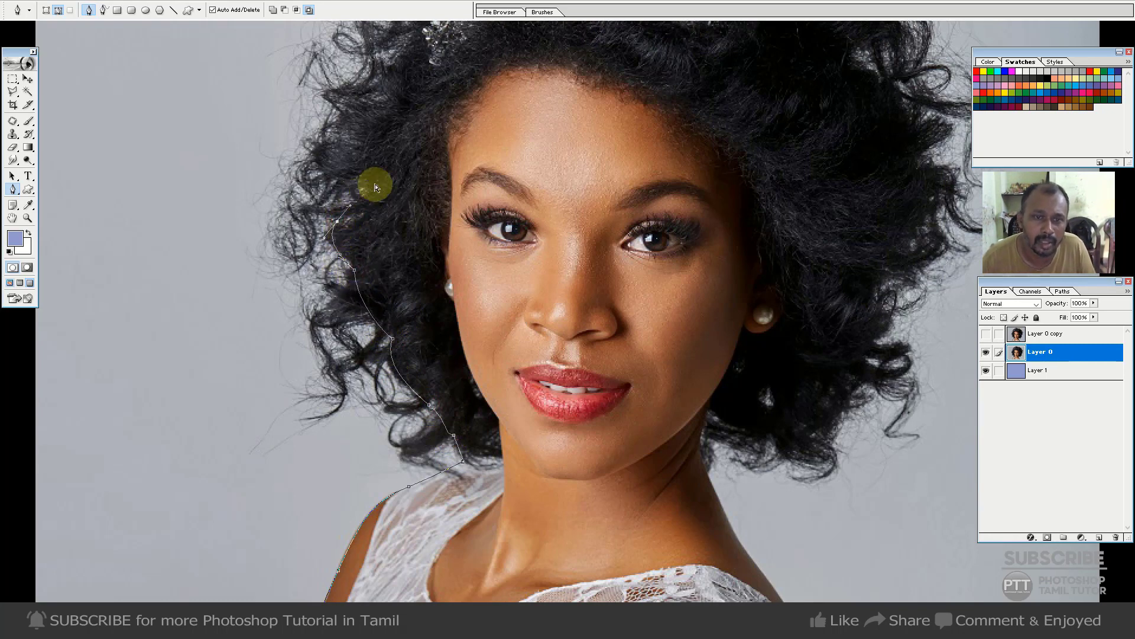
pyautogui.hotkey('ctrl', '-')
# Continue the path around the top of the hair
pyautogui.click(459, 276)
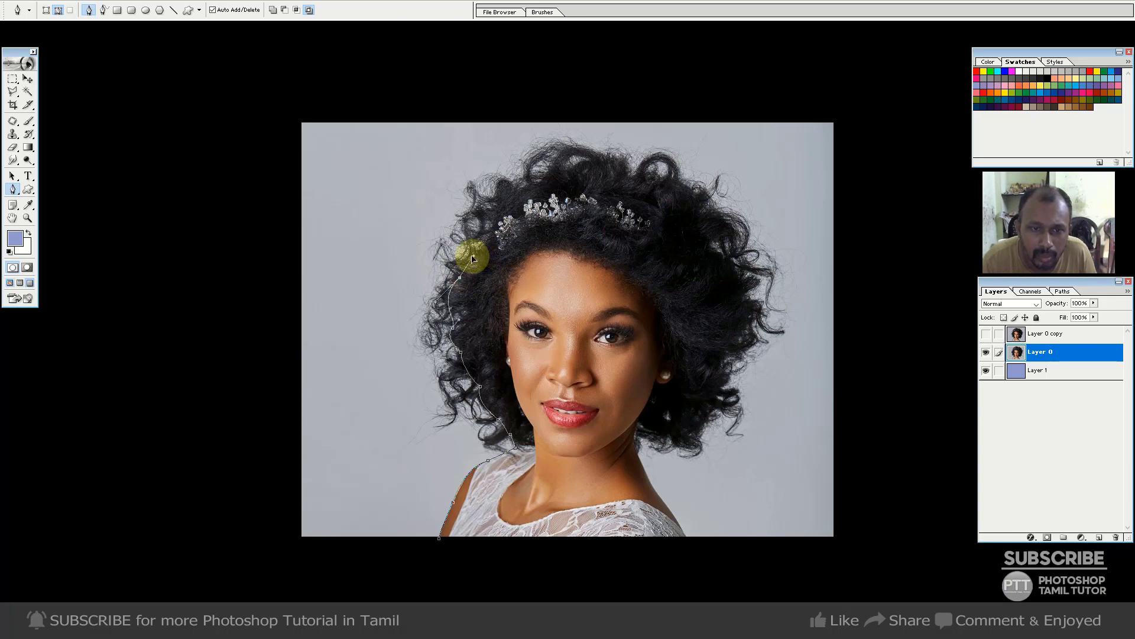
pyautogui.click(488, 233)
pyautogui.click(514, 190)
pyautogui.moveTo(557, 173); pyautogui.dragTo(570, 167)
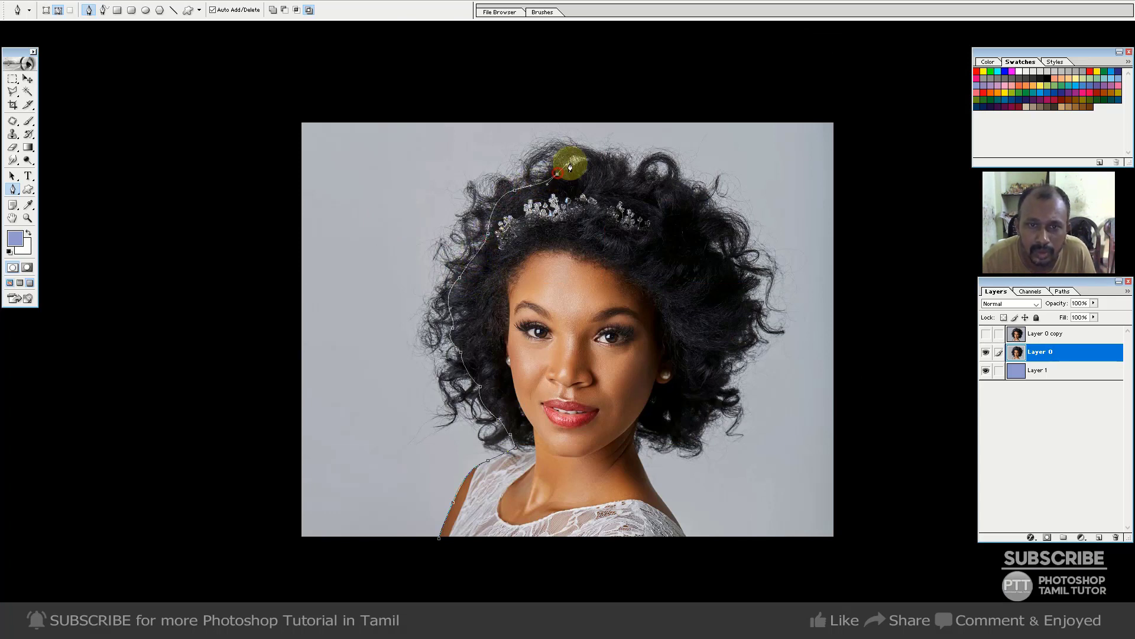
pyautogui.click(598, 161)
pyautogui.click(635, 173)
pyautogui.click(673, 181)
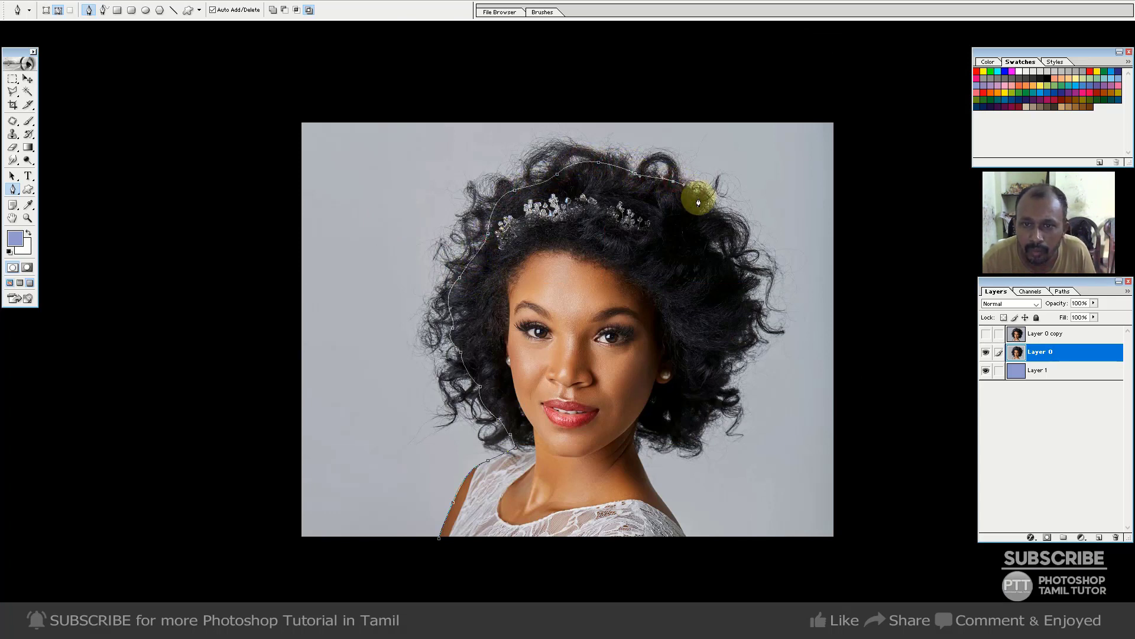
# Carry the path down the right hair edge to the lower right hair
pyautogui.click(703, 204)
pyautogui.click(711, 238)
pyautogui.click(730, 263)
pyautogui.click(746, 297)
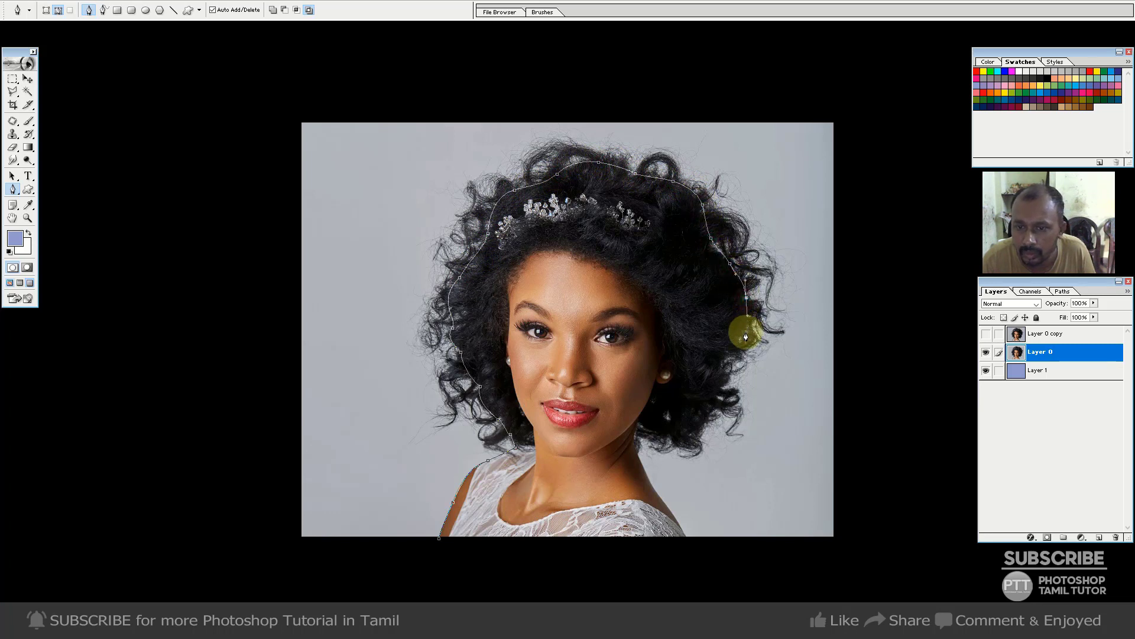
pyautogui.click(742, 338)
pyautogui.click(723, 359)
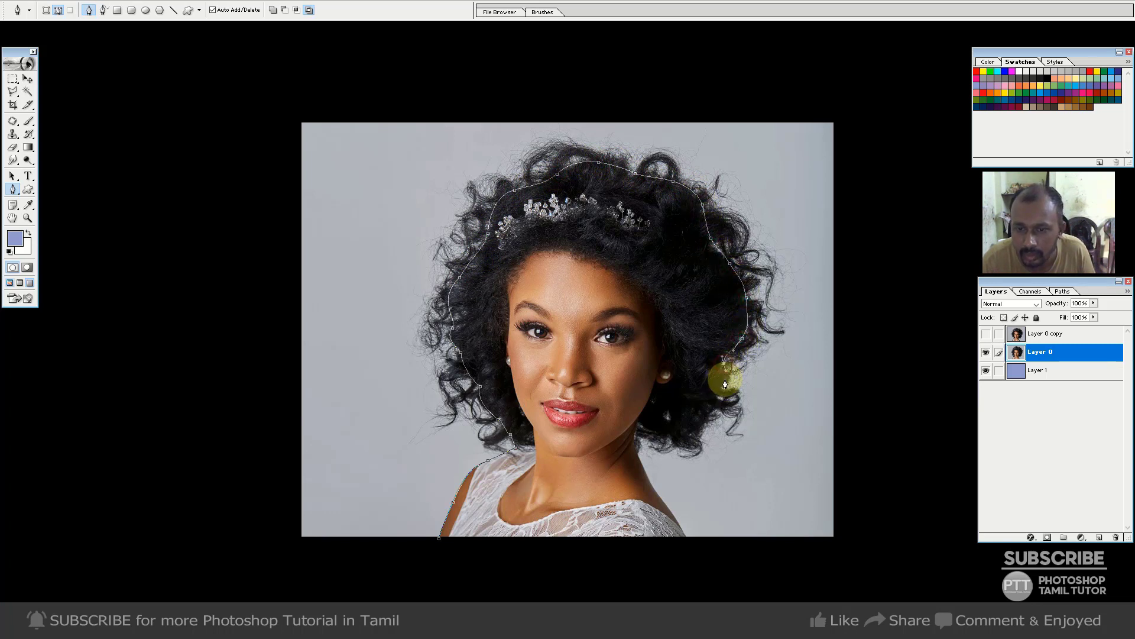
pyautogui.click(725, 385)
pyautogui.click(717, 393)
pyautogui.click(707, 418)
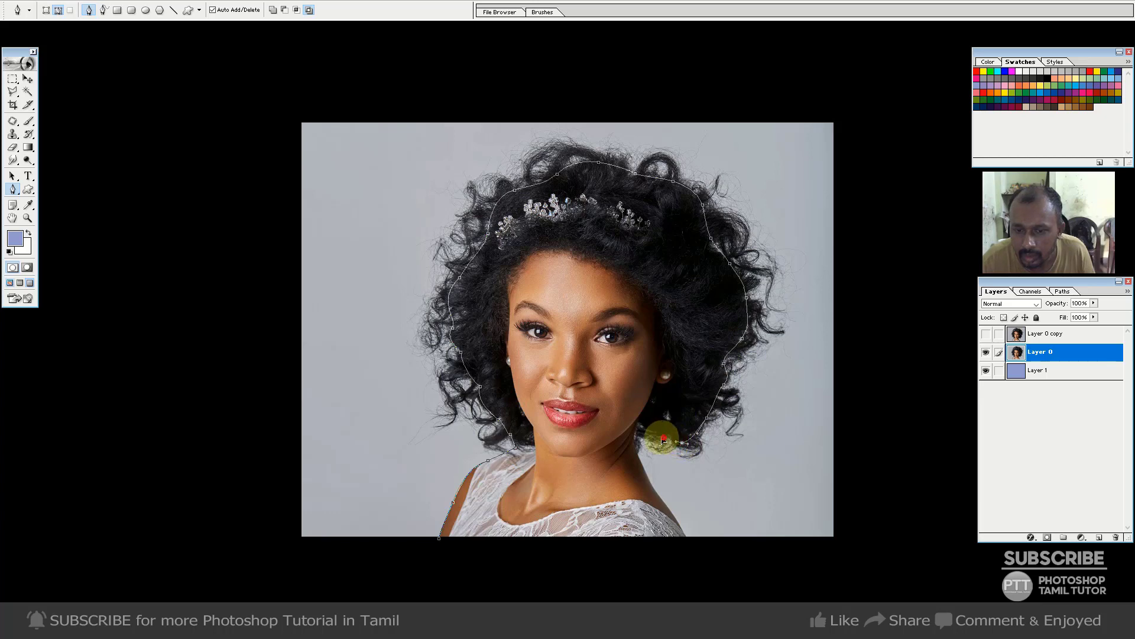
pyautogui.keyDown('ctrl'); pyautogui.click(639, 431); pyautogui.keyUp('ctrl')
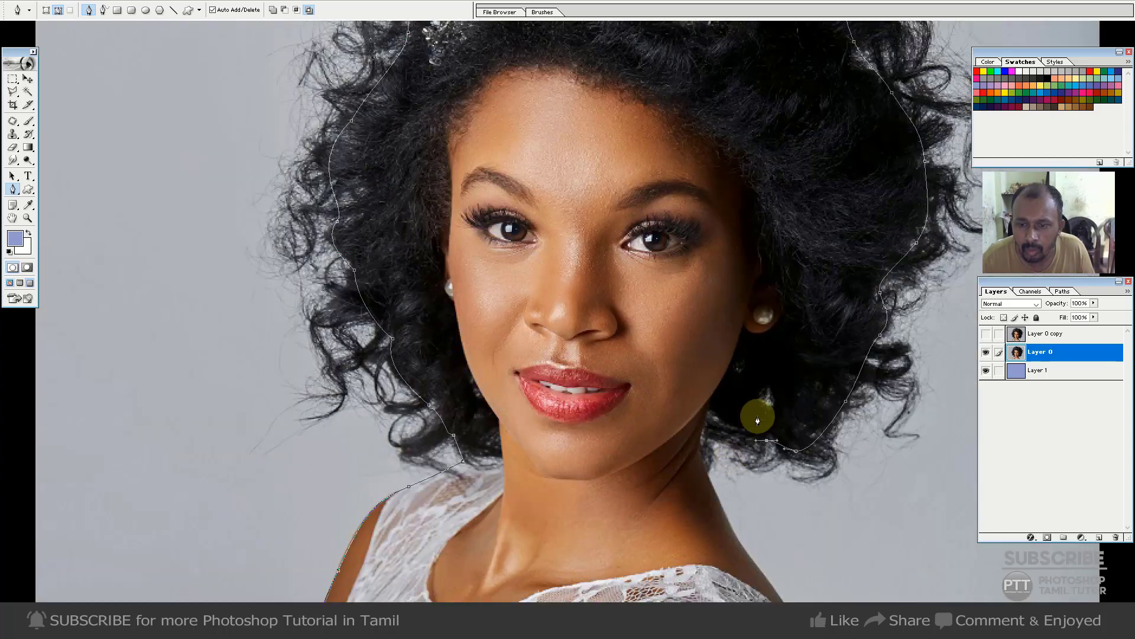
pyautogui.keyDown('ctrl'); pyautogui.click(758, 421); pyautogui.keyUp('ctrl')
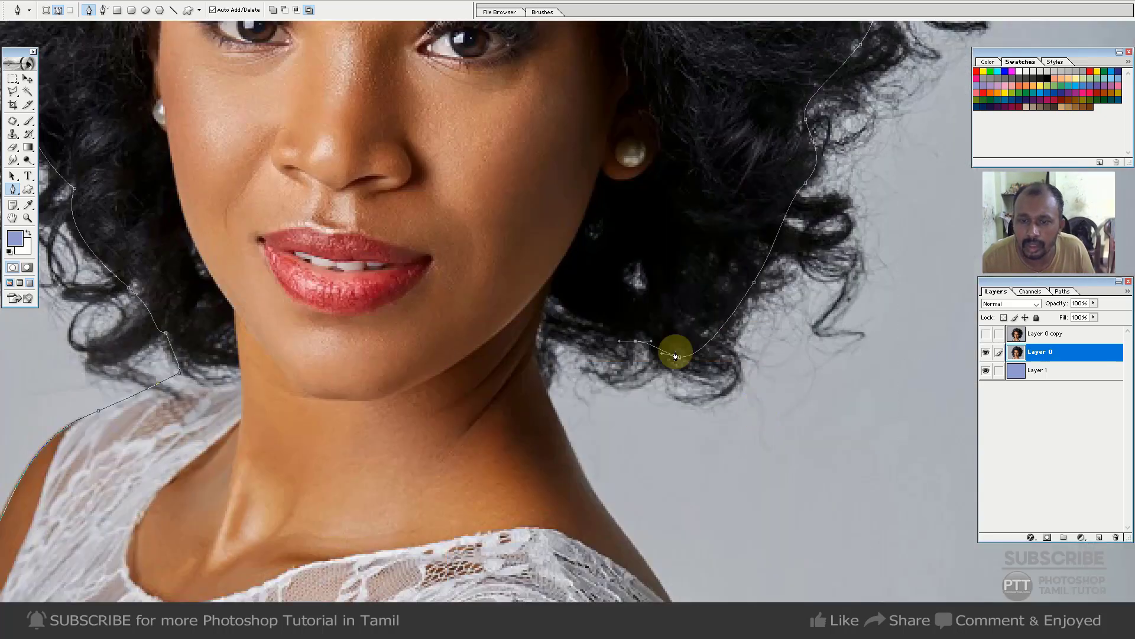
# Trace the lower hair edge and down the side of the neck to the shoulder
pyautogui.click(643, 348)
pyautogui.moveTo(597, 334); pyautogui.dragTo(572, 323)
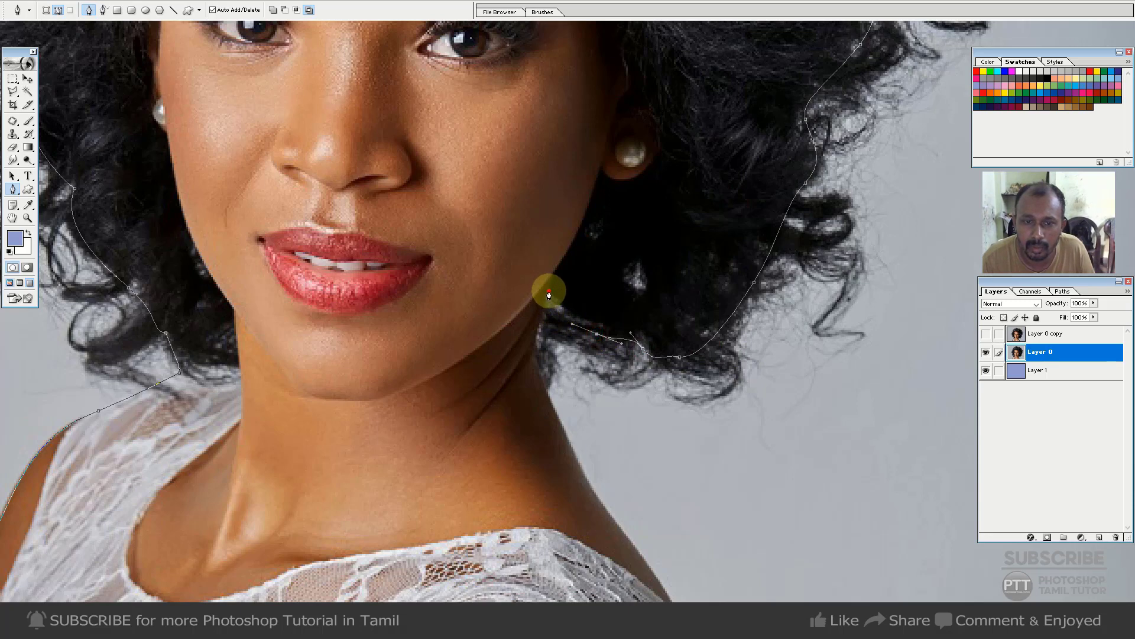
pyautogui.click(549, 291)
pyautogui.moveTo(536, 363); pyautogui.dragTo(544, 391)
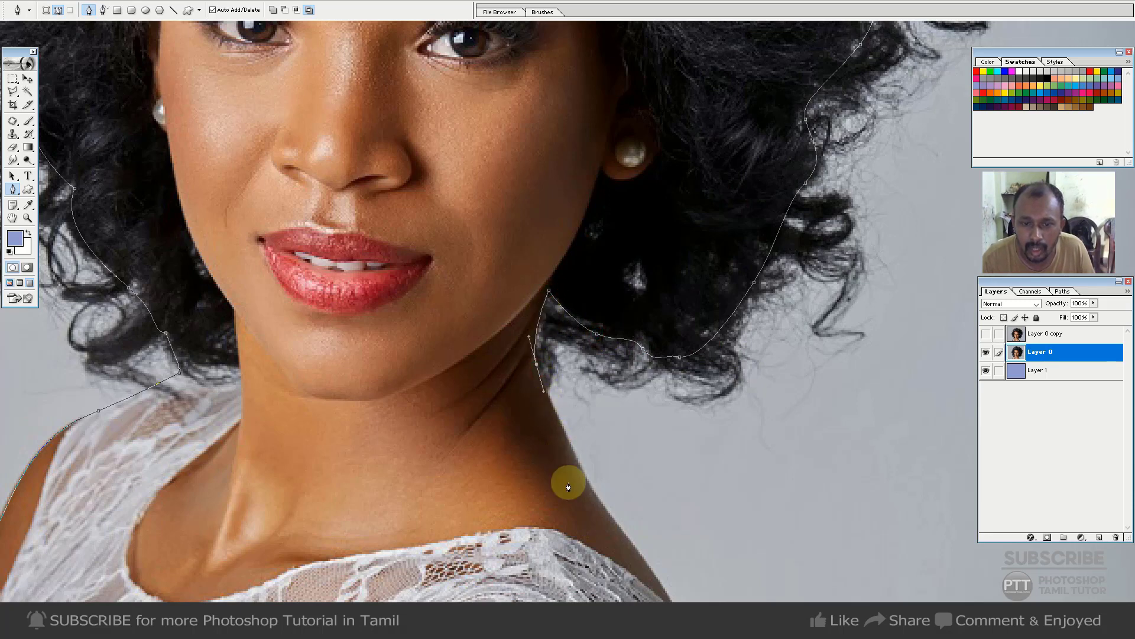
pyautogui.moveTo(605, 511); pyautogui.dragTo(635, 558)
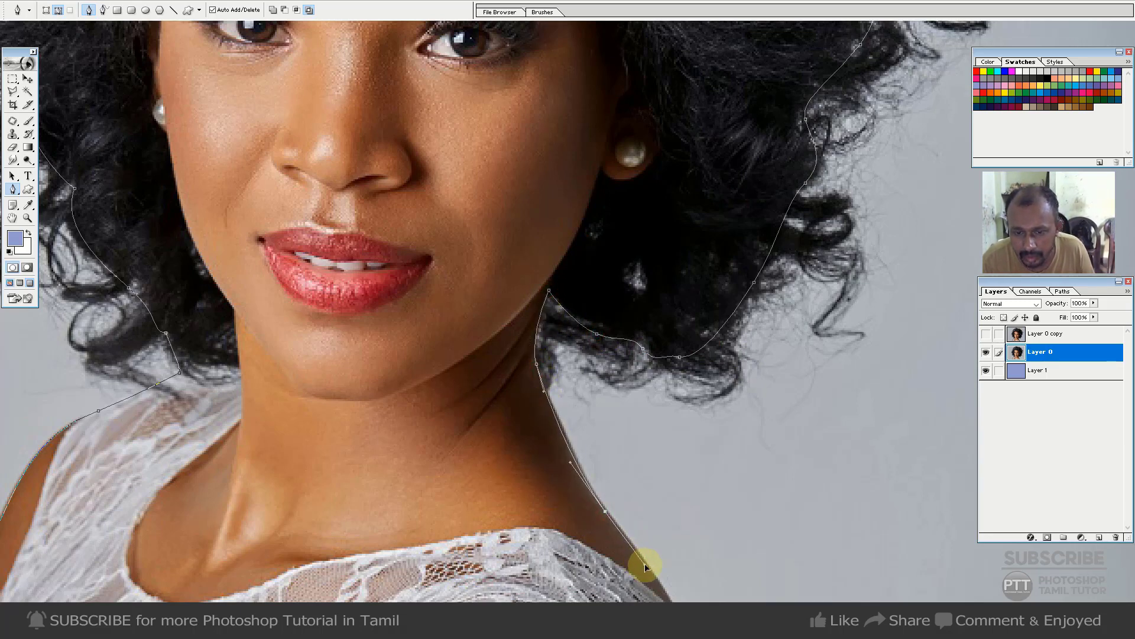
pyautogui.hotkey('ctrl', '-')
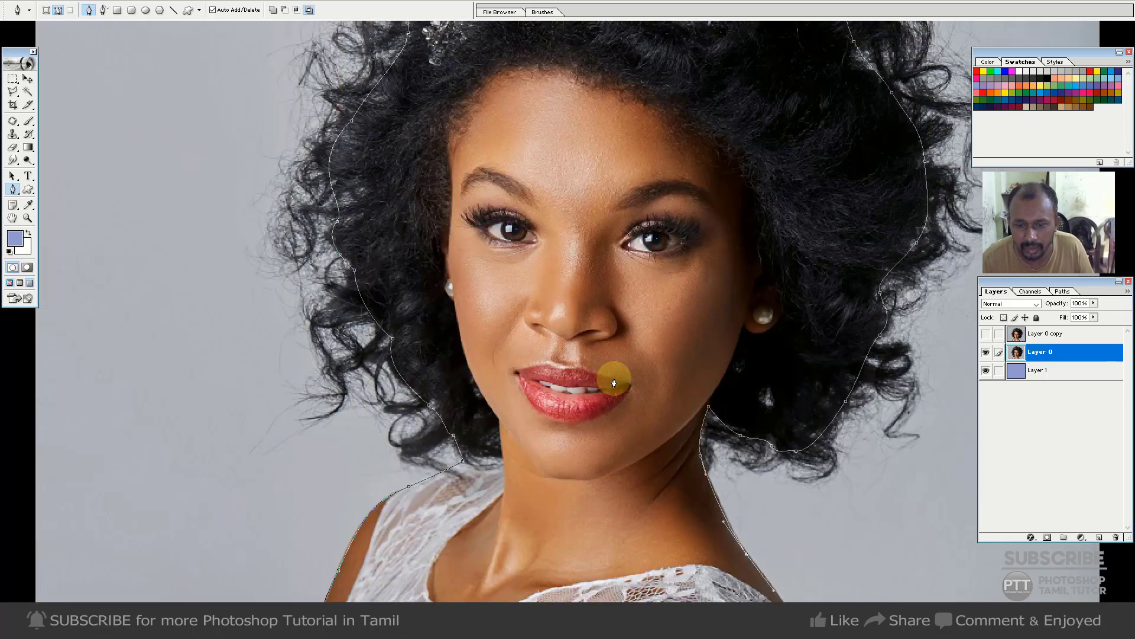
pyautogui.hotkey('ctrl', '-')
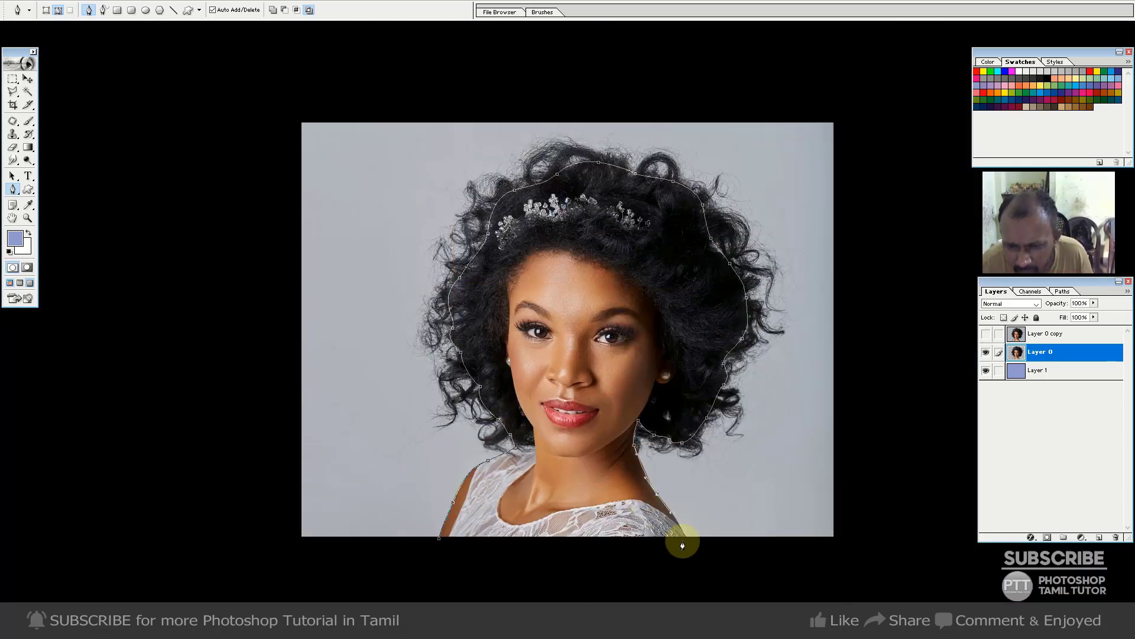
# Close the path around the outside of the canvas and load it as a selection
pyautogui.click(700, 557)
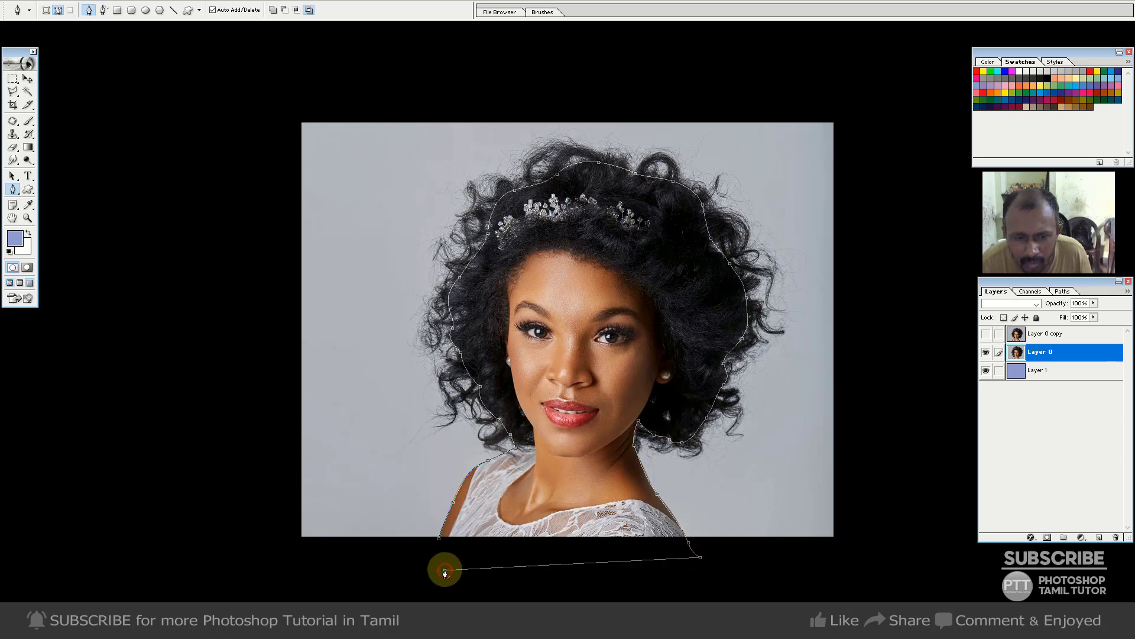
pyautogui.click(800, 577)
pyautogui.click(935, 534)
pyautogui.click(871, 64)
pyautogui.click(645, 63)
pyautogui.click(164, 115)
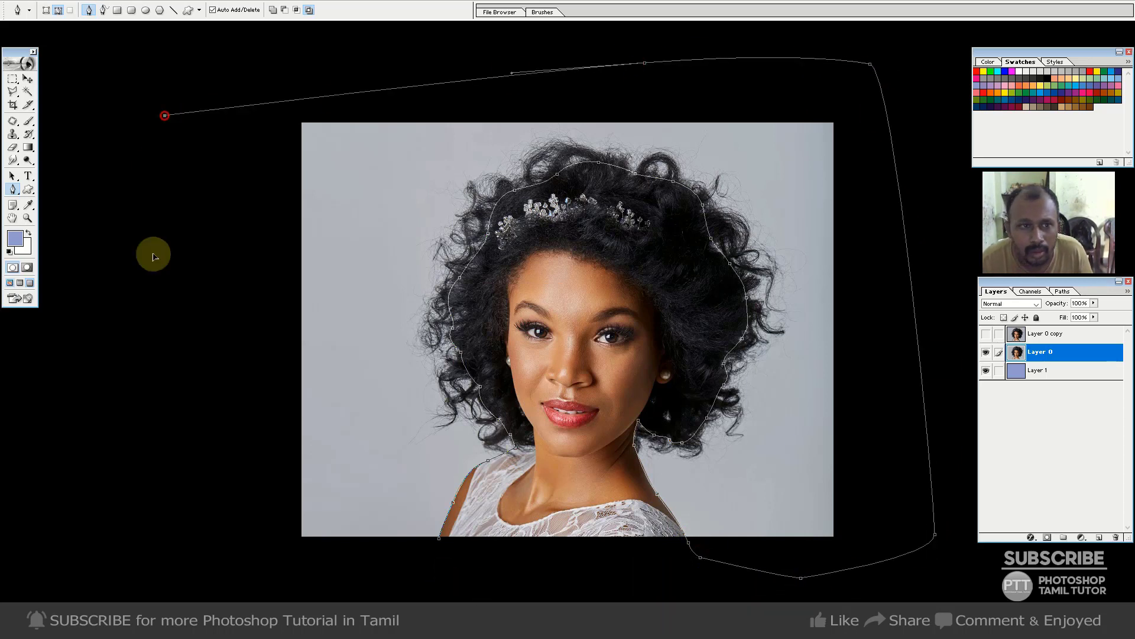
pyautogui.click(275, 599)
pyautogui.click(400, 594)
pyautogui.hotkey('ctrl', 'Return')
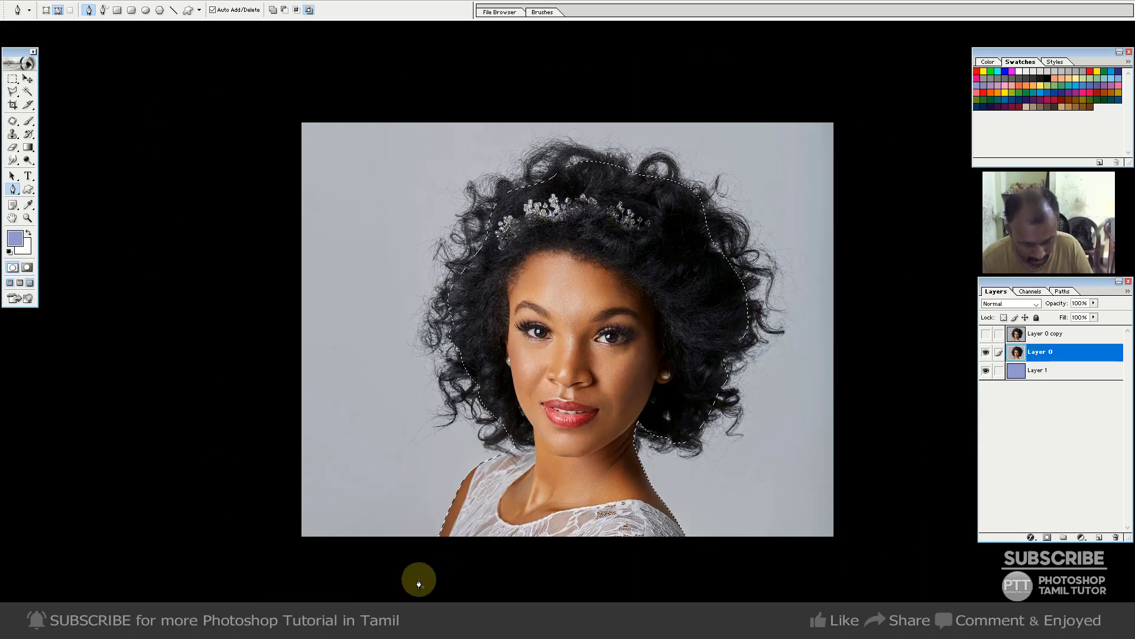
# Feather the selection and delete the grey backdrop from Layer 0, then deselect
pyautogui.press('m')
pyautogui.rightClick(816, 226)
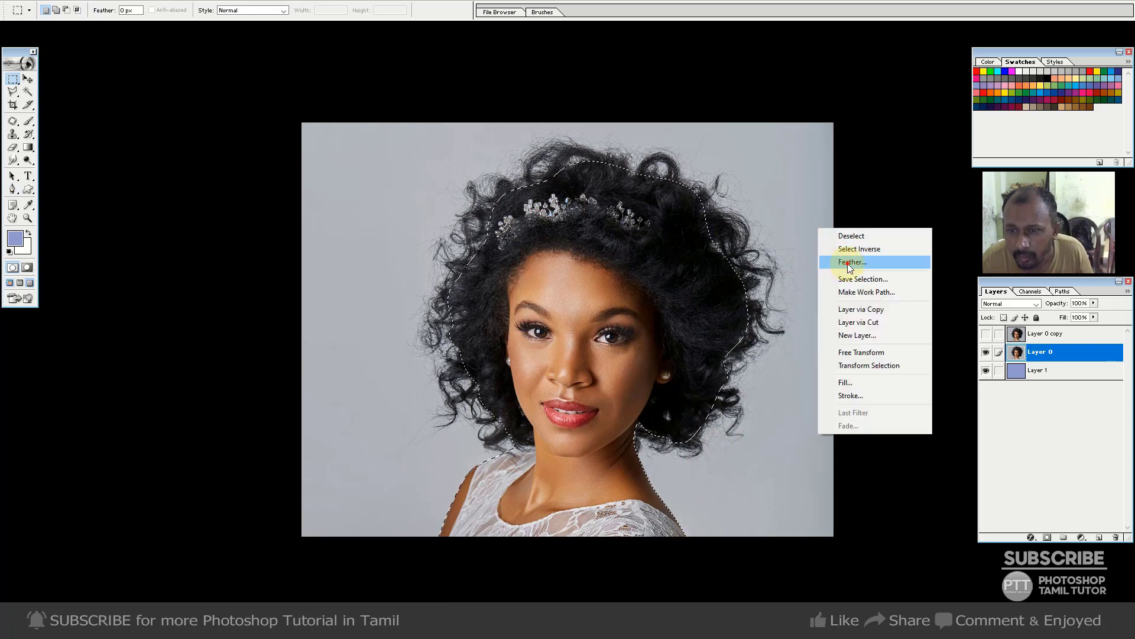
pyautogui.click(846, 264)
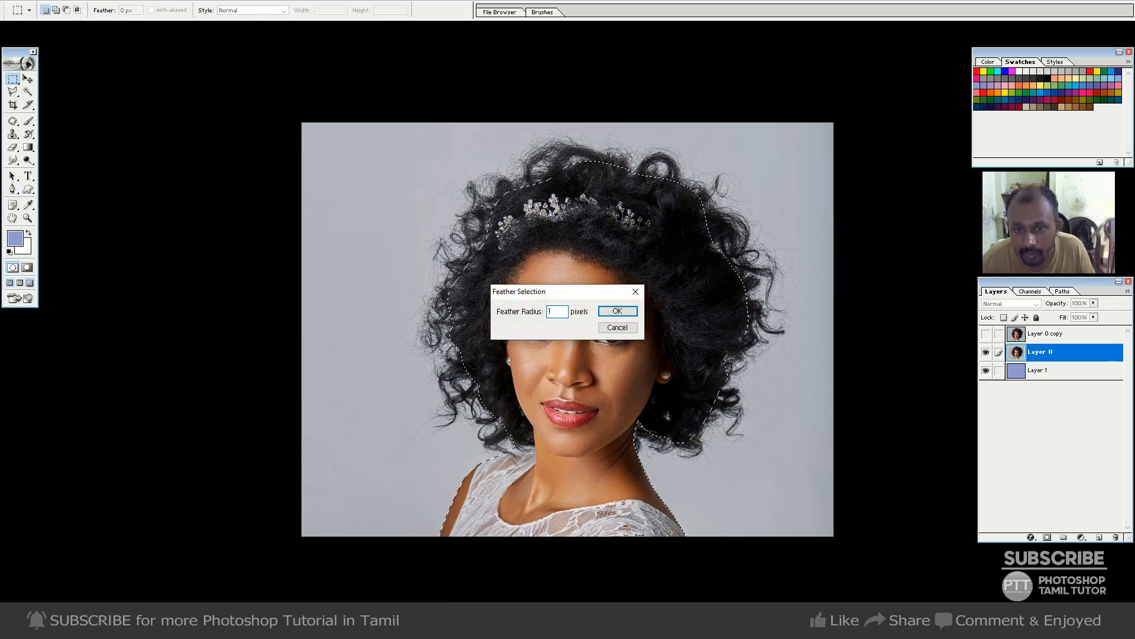
pyautogui.press('Return')
pyautogui.press('Delete')
pyautogui.hotkey('ctrl', 'd')
# Show Layer 0 copy, place it between Layer 0 and Layer 1, and set it to Multiply
pyautogui.press('v')
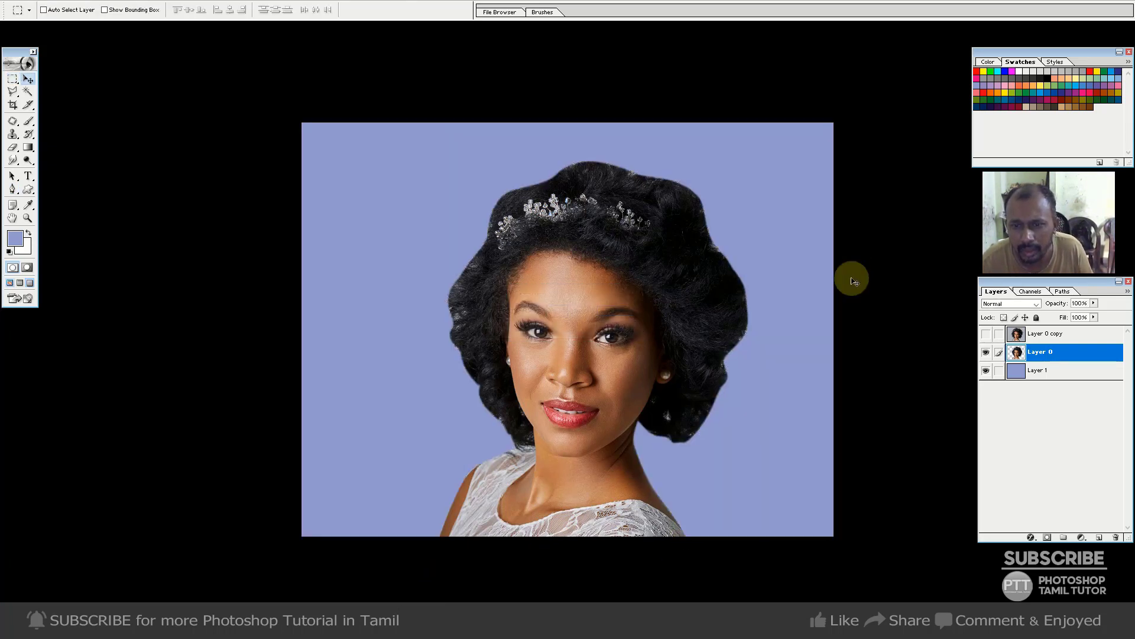
pyautogui.click(986, 334)
pyautogui.click(1050, 335)
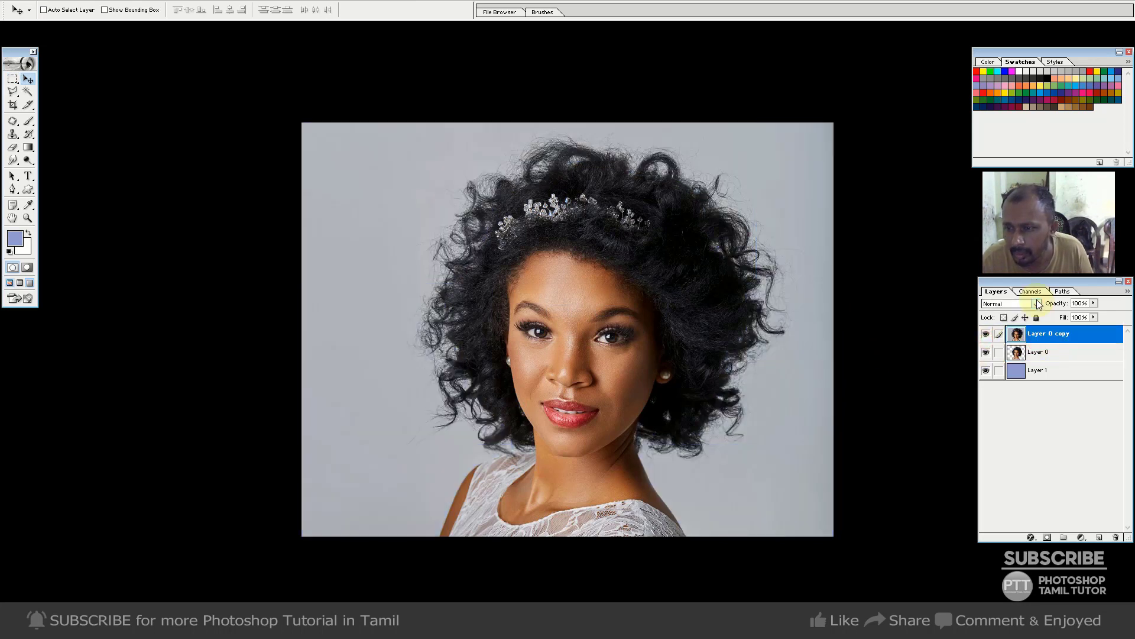
pyautogui.hotkey('ctrl', '[')
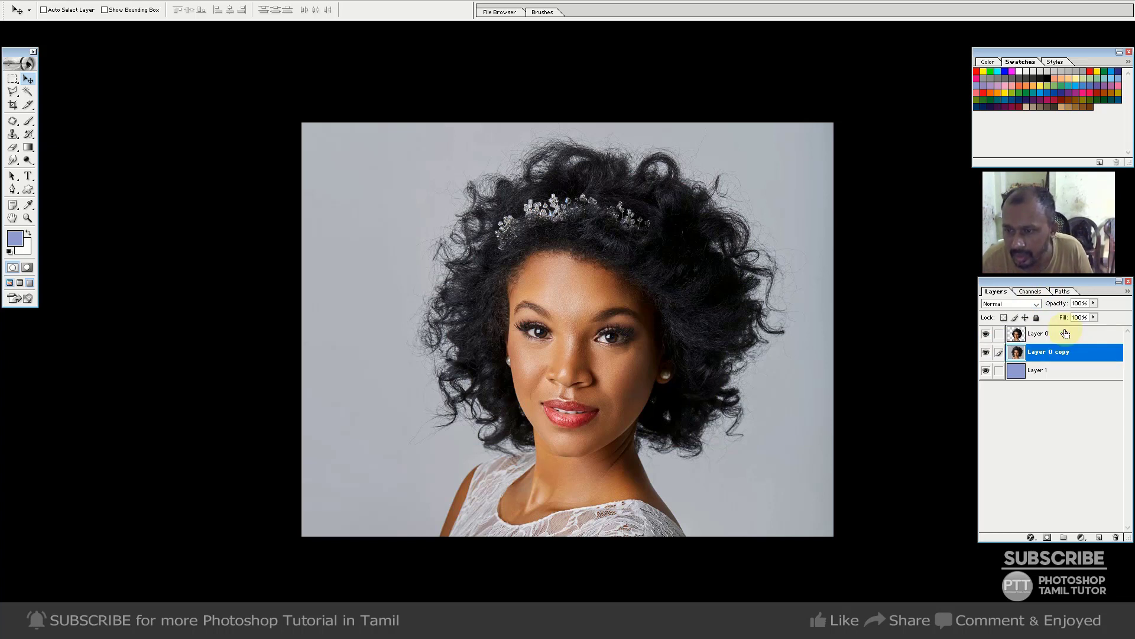
pyautogui.hotkey('ctrl', '[')
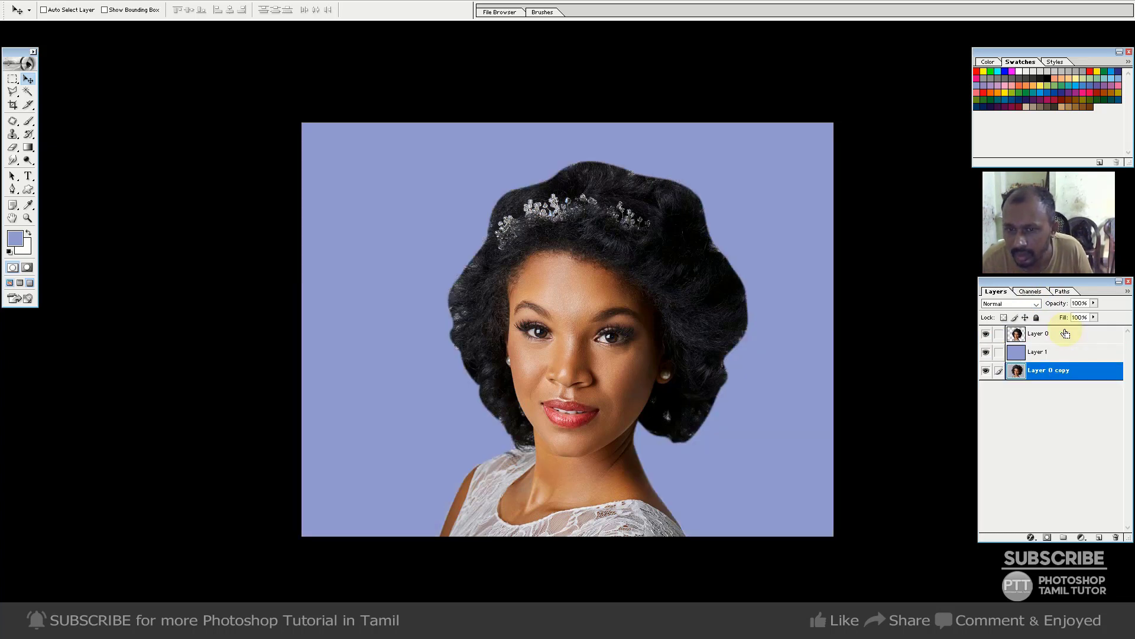
pyautogui.hotkey('ctrl', ']')
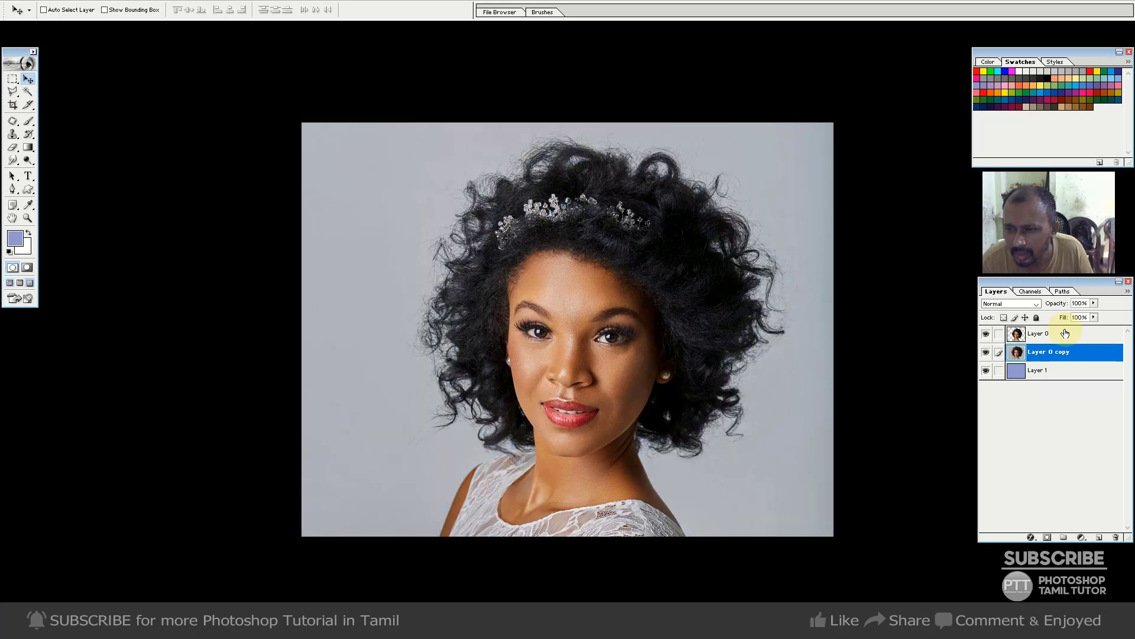
pyautogui.click(1033, 305)
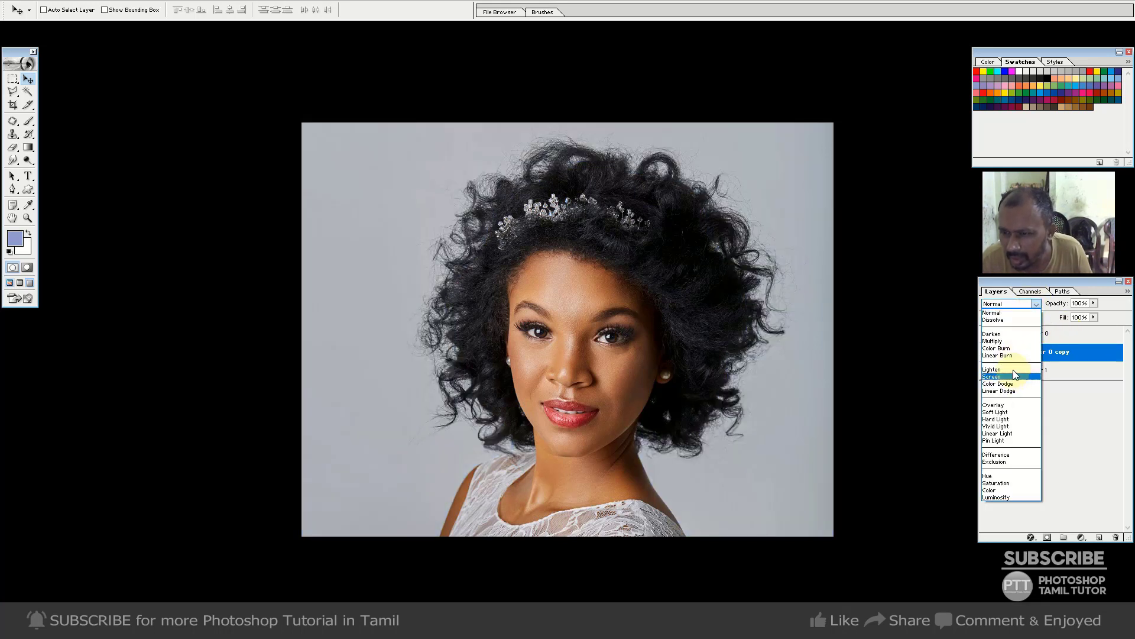
pyautogui.click(1009, 341)
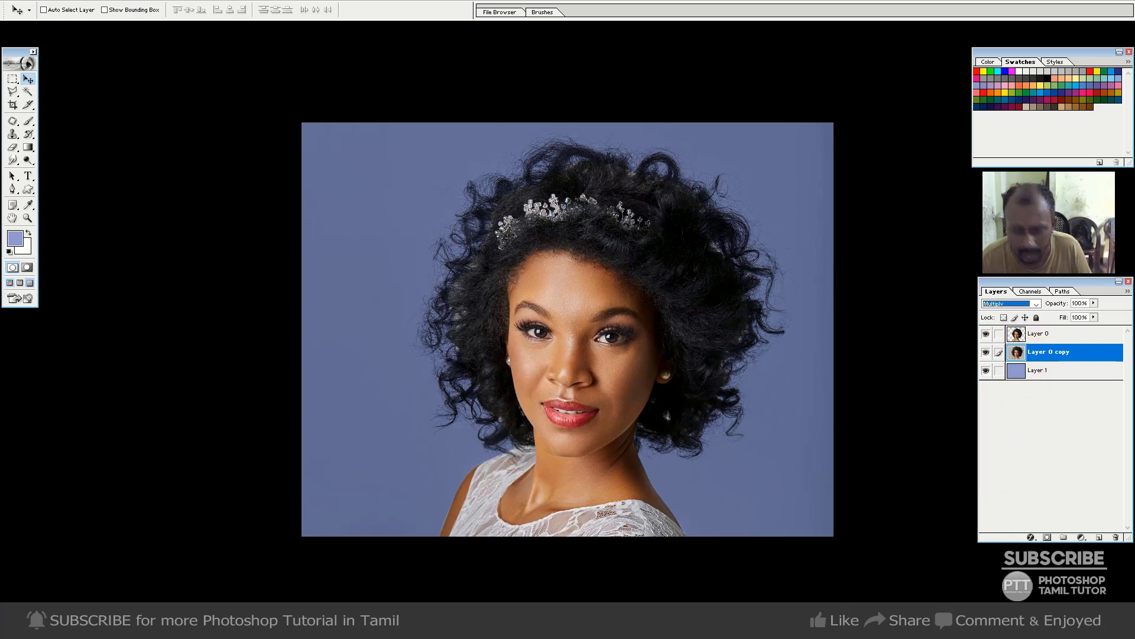
# Brighten Layer 0 copy with Curves by sampling the backdrop as the white point
pyautogui.hotkey('ctrl', 'm')
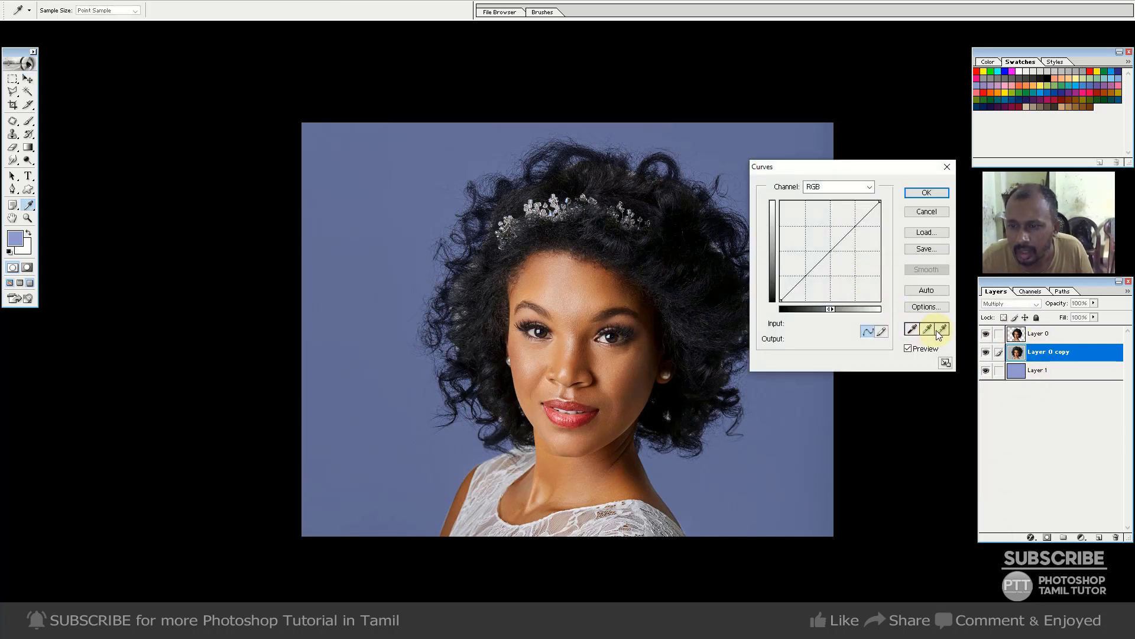
pyautogui.click(943, 330)
pyautogui.click(943, 330)
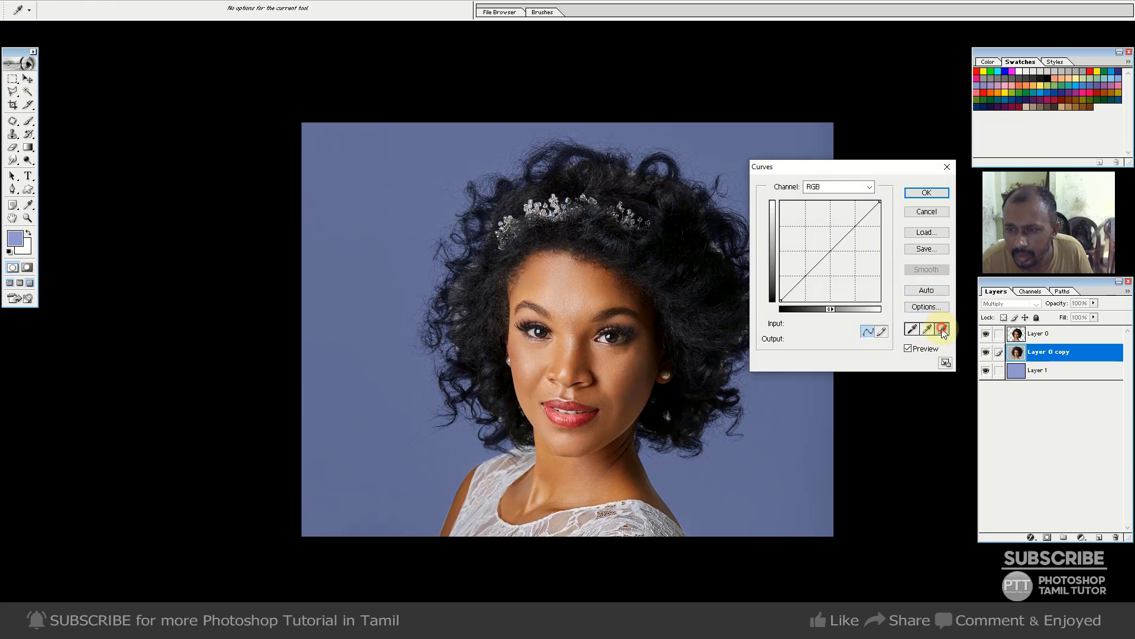
pyautogui.click(769, 142)
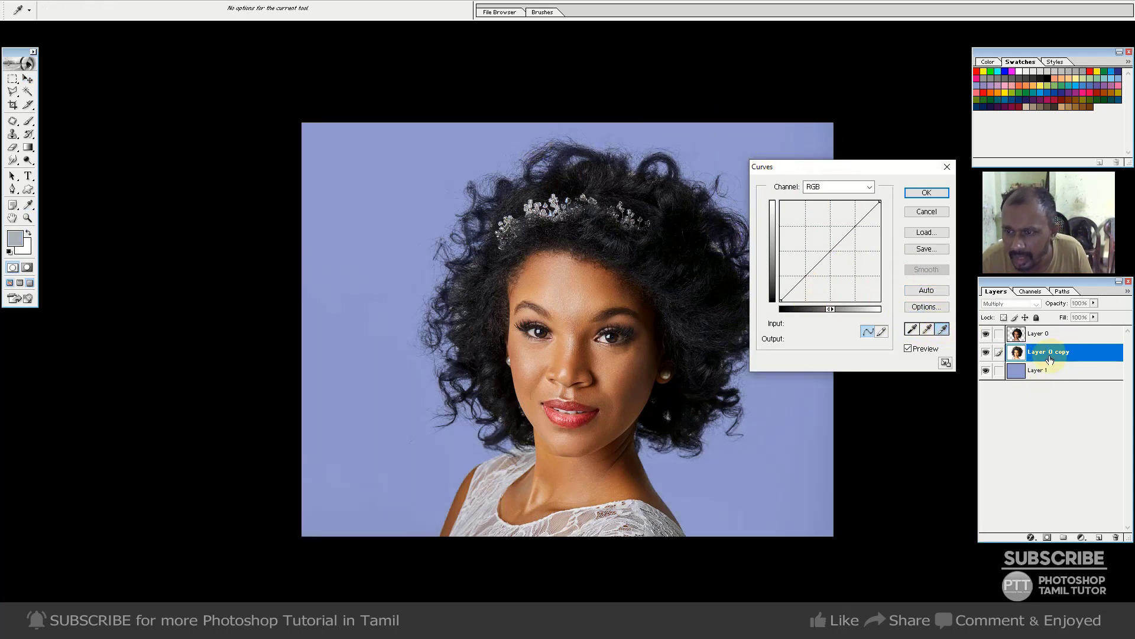
pyautogui.click(926, 194)
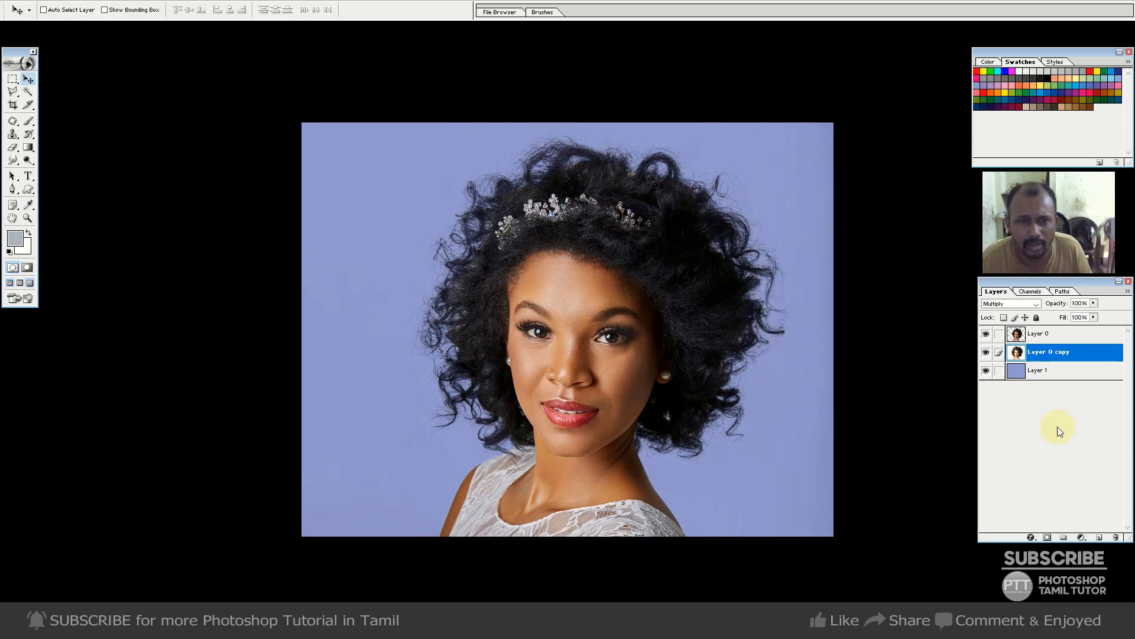
# Shift Layer 1's hue from lavender through pink to a soft beige
pyautogui.click(1070, 371)
pyautogui.hotkey('ctrl', 'u')
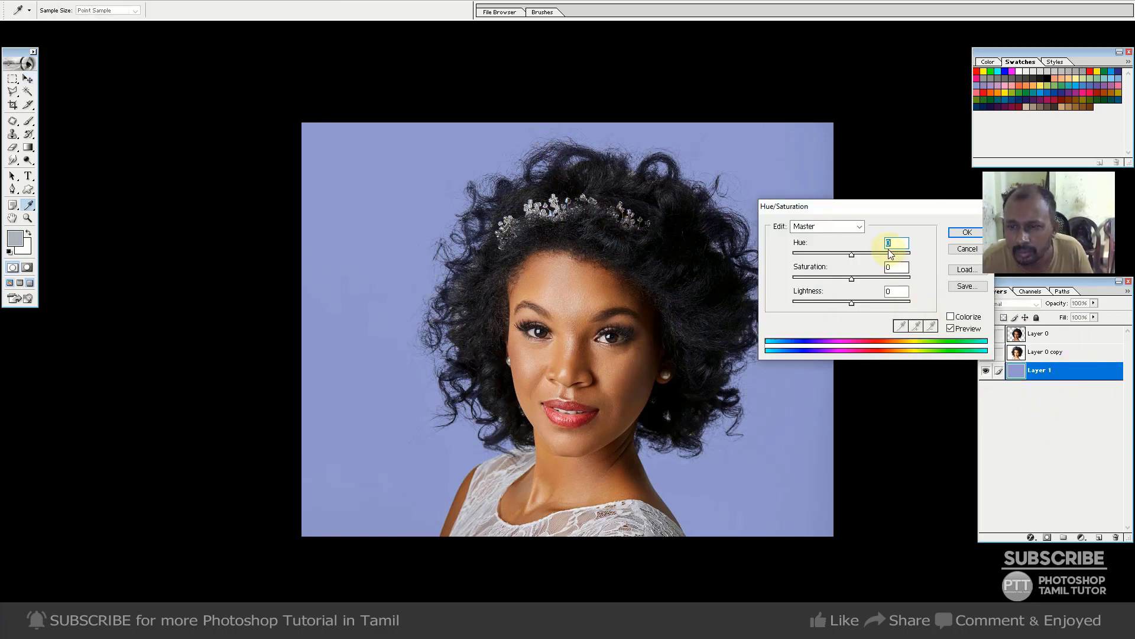
pyautogui.moveTo(884, 253)
pyautogui.mouseDown()
pyautogui.moveTo(896, 257)
pyautogui.moveTo(796, 285)
pyautogui.moveTo(896, 277)
pyautogui.mouseUp()
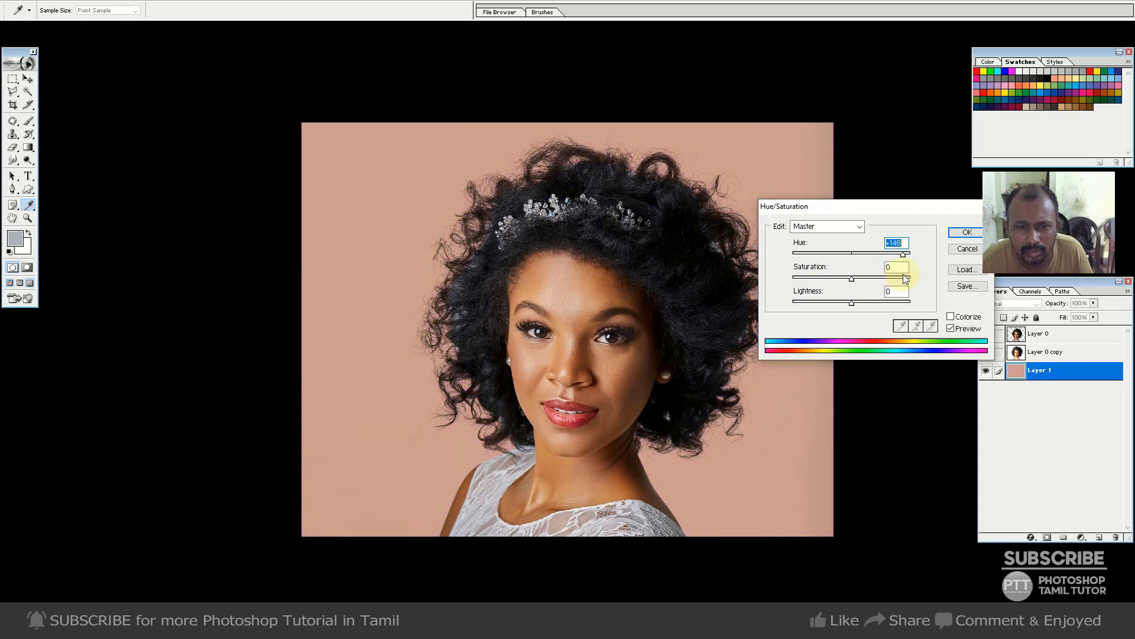
pyautogui.moveTo(897, 275)
pyautogui.mouseDown()
pyautogui.moveTo(862, 283)
pyautogui.moveTo(909, 279)
pyautogui.mouseUp()
pyautogui.click(967, 232)
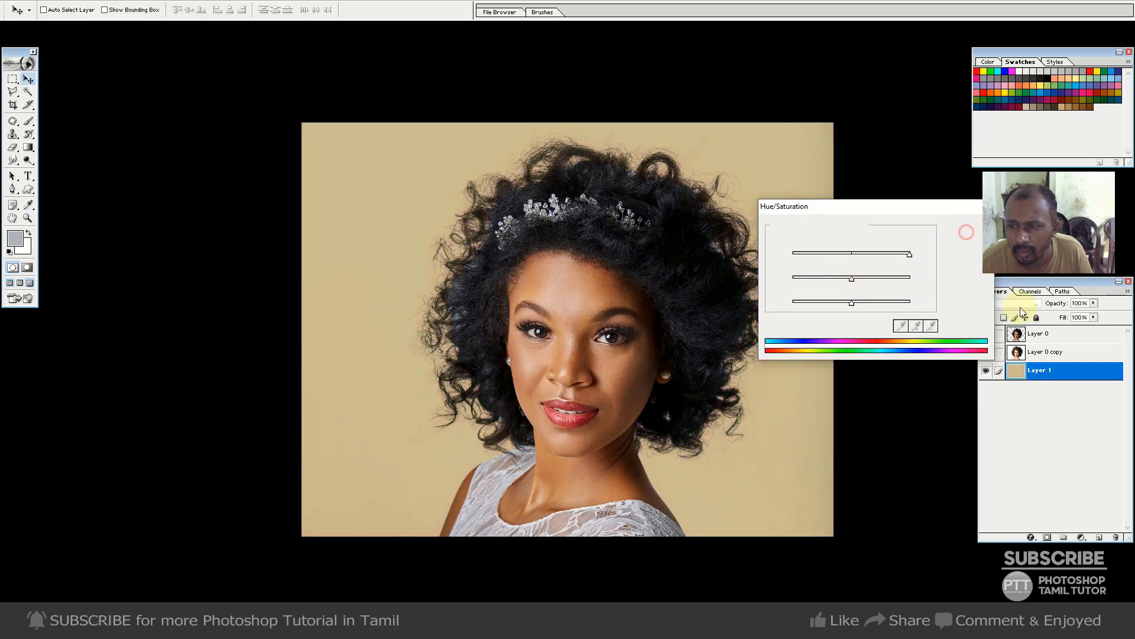
pyautogui.click(1041, 333)
# Draw a Polygonal Lasso selection around the face and hair on Layer 0
pyautogui.press('e')
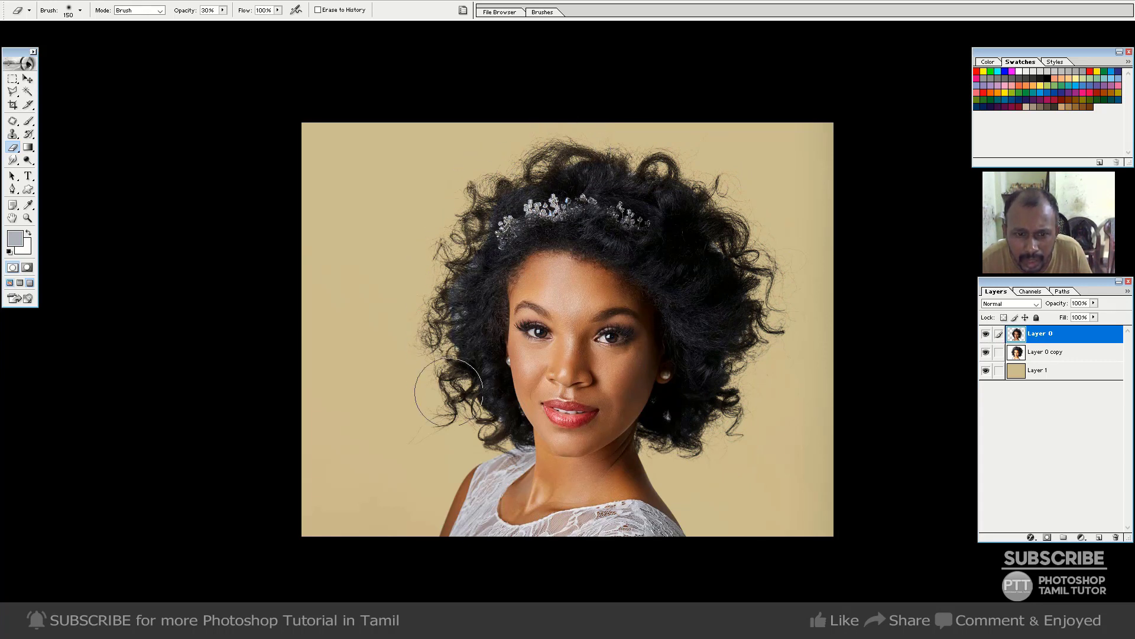
pyautogui.press('l')
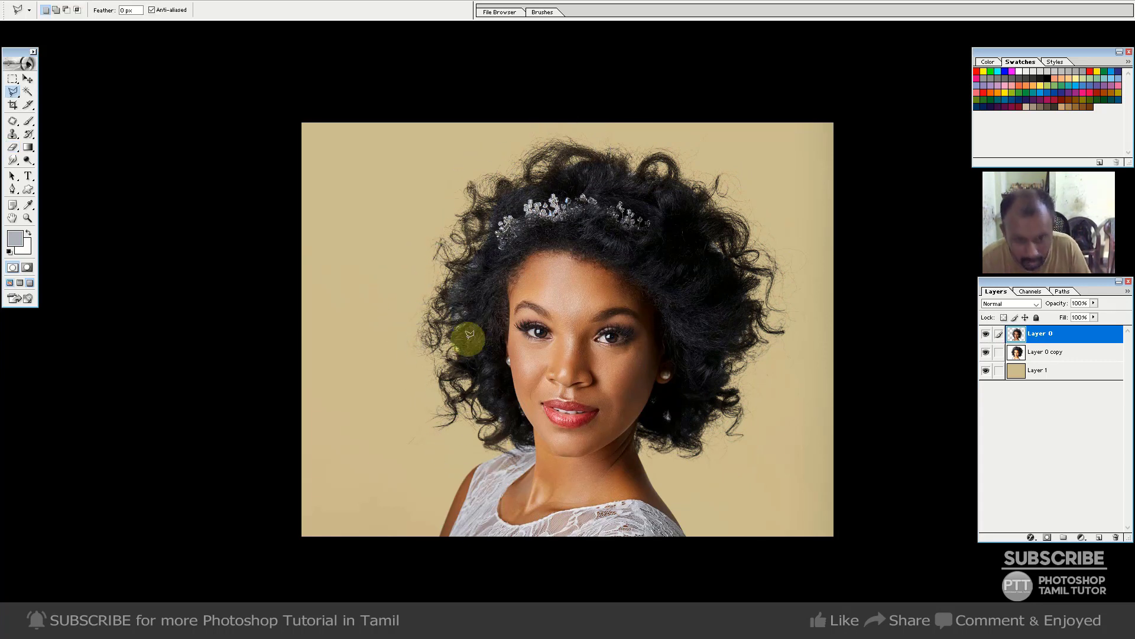
pyautogui.click(409, 361)
pyautogui.click(442, 424)
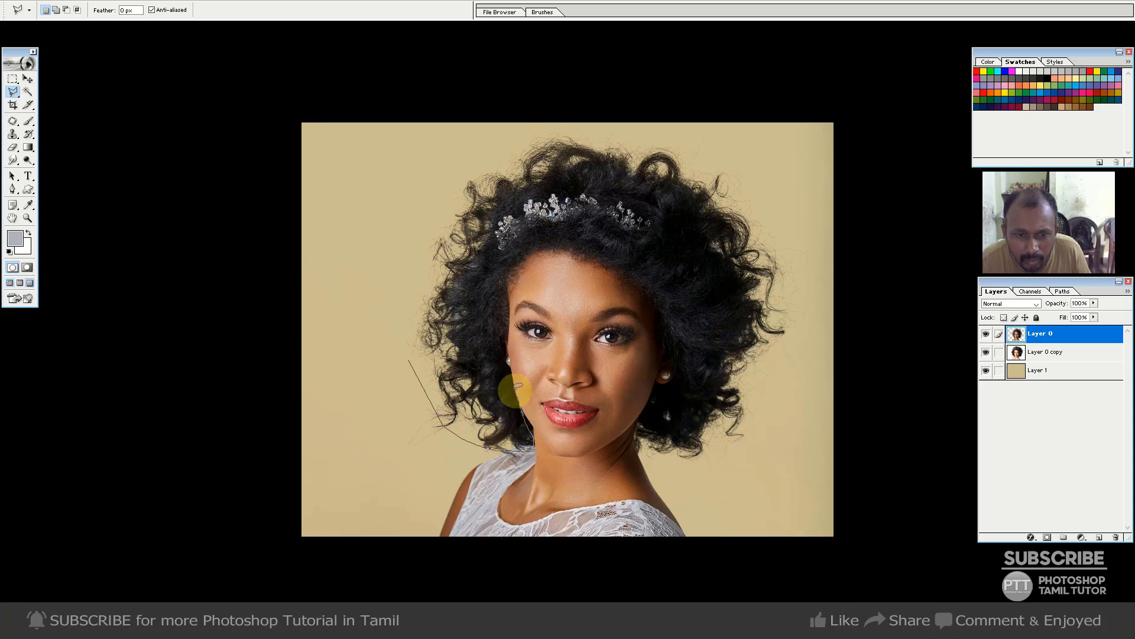
pyautogui.moveTo(518, 386)
pyautogui.mouseDown()
pyautogui.moveTo(510, 259)
pyautogui.moveTo(603, 254)
pyautogui.moveTo(672, 314)
pyautogui.moveTo(675, 369)
pyautogui.mouseUp()
pyautogui.moveTo(709, 469)
pyautogui.mouseDown()
pyautogui.moveTo(778, 121)
pyautogui.moveTo(312, 144)
pyautogui.mouseUp()
pyautogui.doubleClick(313, 149)
# Feather the selection 25 px, apply Color Balance +18/+15/-37, and deselect
pyautogui.rightClick(632, 212)
pyautogui.click(689, 247)
pyautogui.write('25')
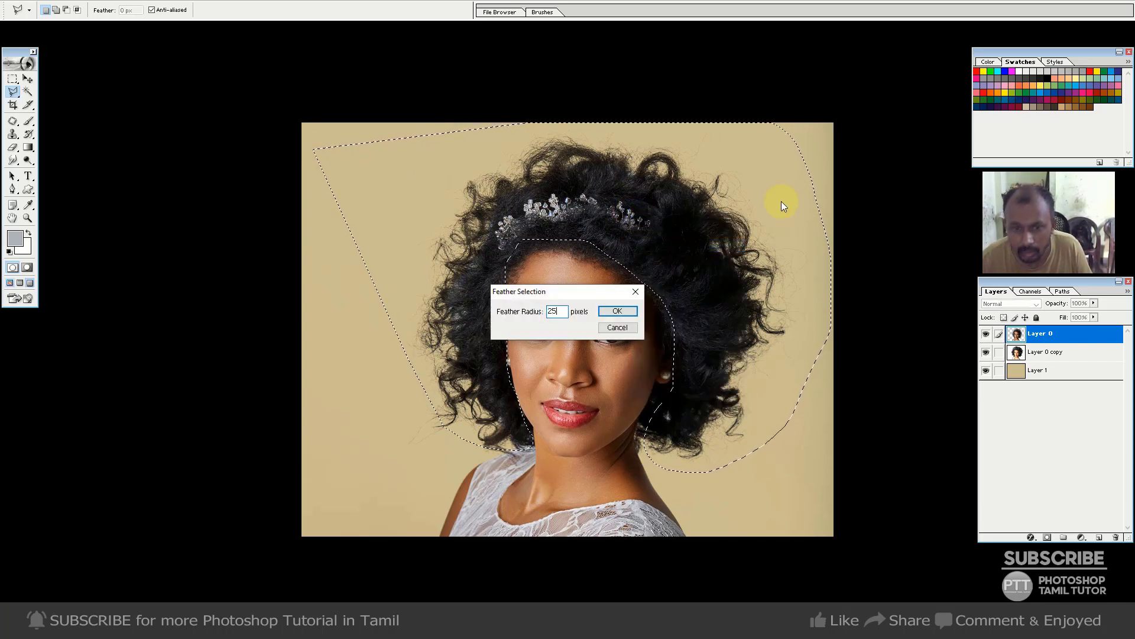
pyautogui.press('Return')
pyautogui.hotkey('ctrl', 'b')
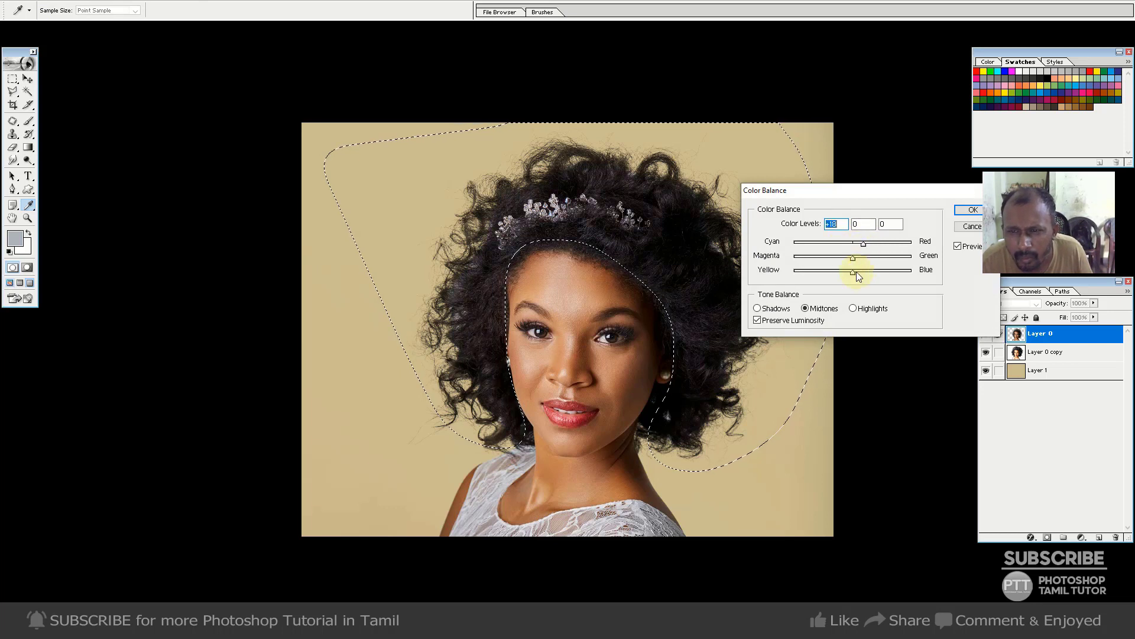
pyautogui.moveTo(853, 258)
pyautogui.mouseDown()
pyautogui.moveTo(831, 275)
pyautogui.moveTo(842, 272)
pyautogui.mouseUp()
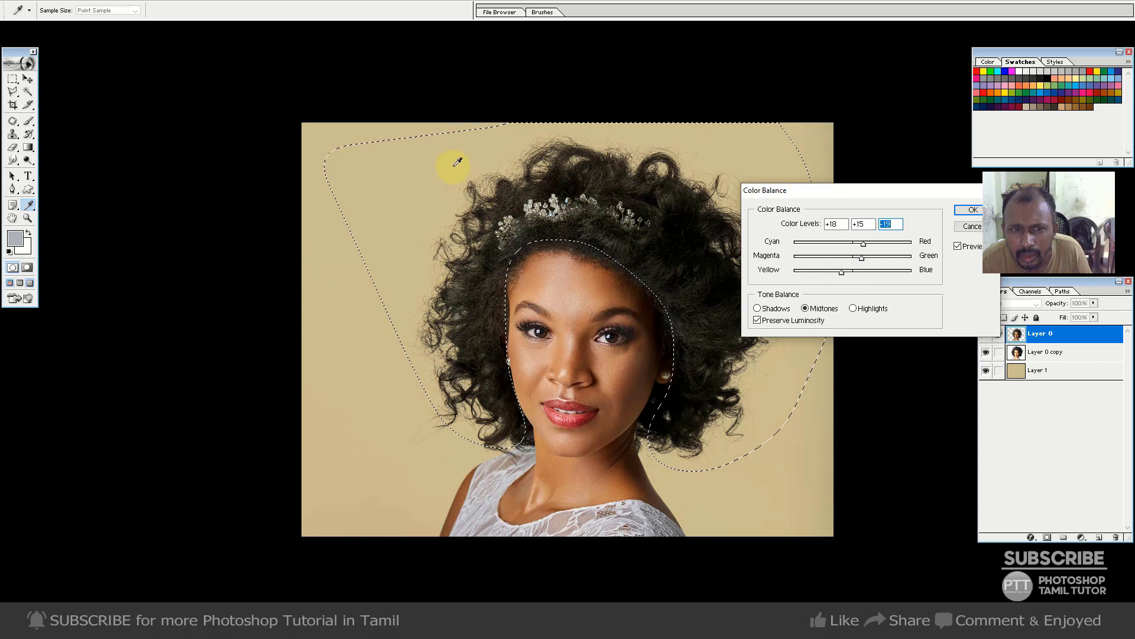
pyautogui.click(971, 210)
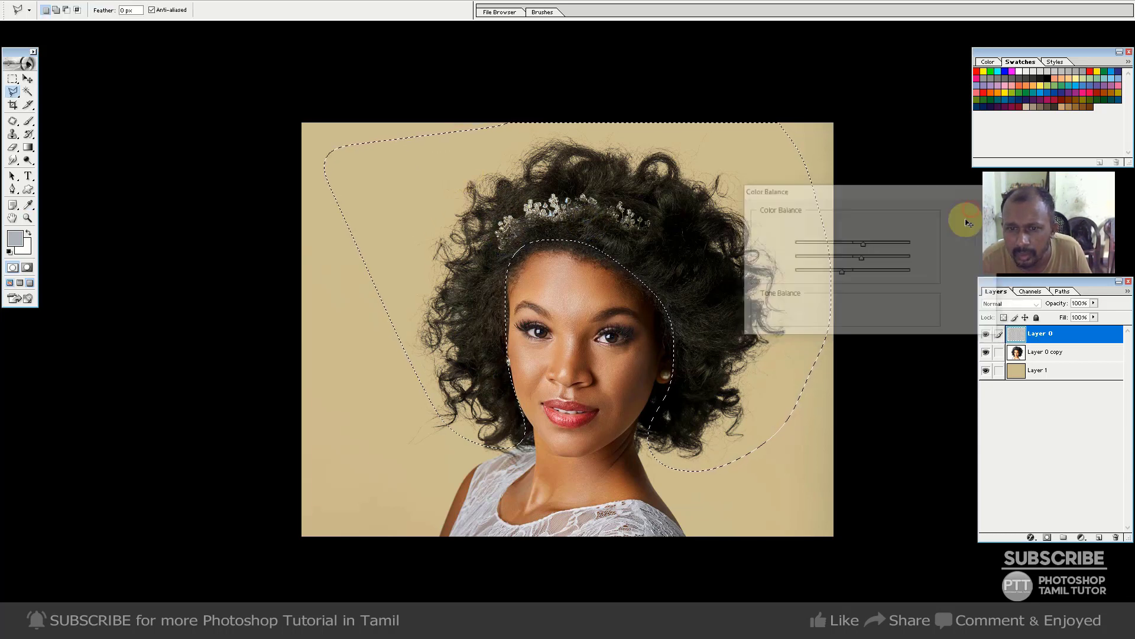
pyautogui.hotkey('ctrl', 'd')
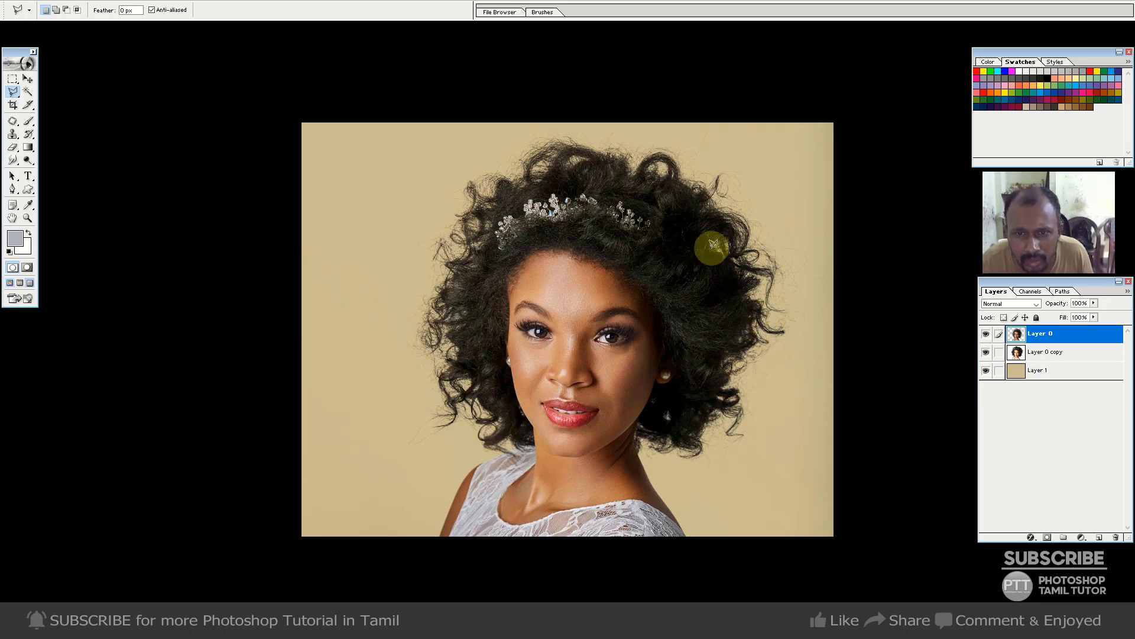
pyautogui.click(651, 137)
pyautogui.keyDown('ctrl'); pyautogui.click(774, 219); pyautogui.keyUp('ctrl')
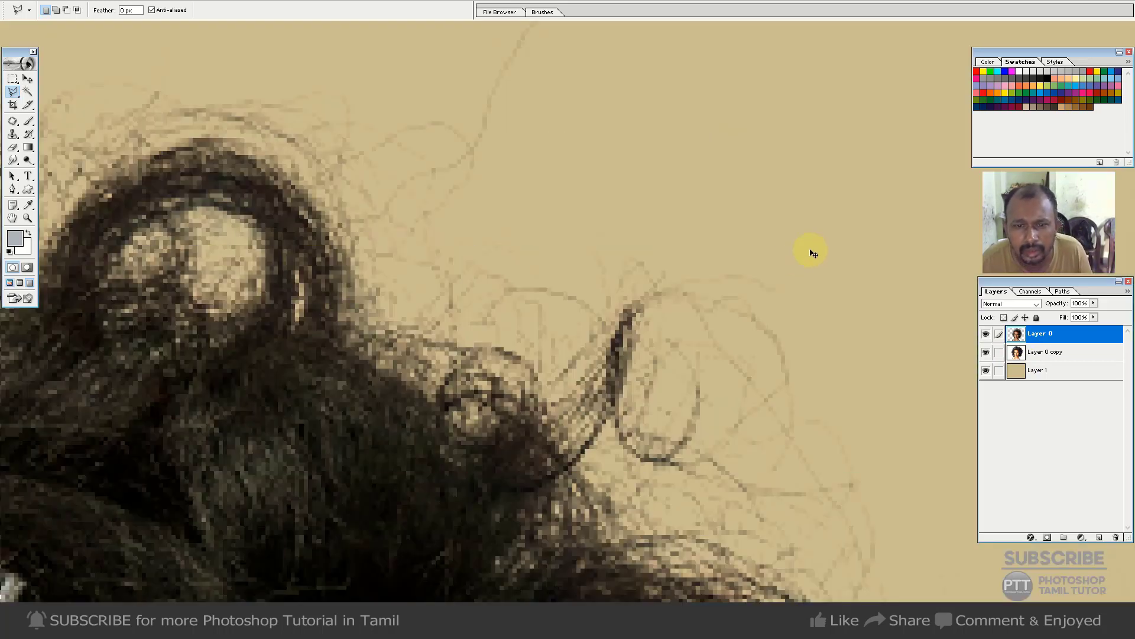
pyautogui.hotkey('ctrl', '-')
pyautogui.hotkey('ctrl', '-')
pyautogui.hotkey('ctrl', '-')
pyautogui.hotkey('ctrl', '-')
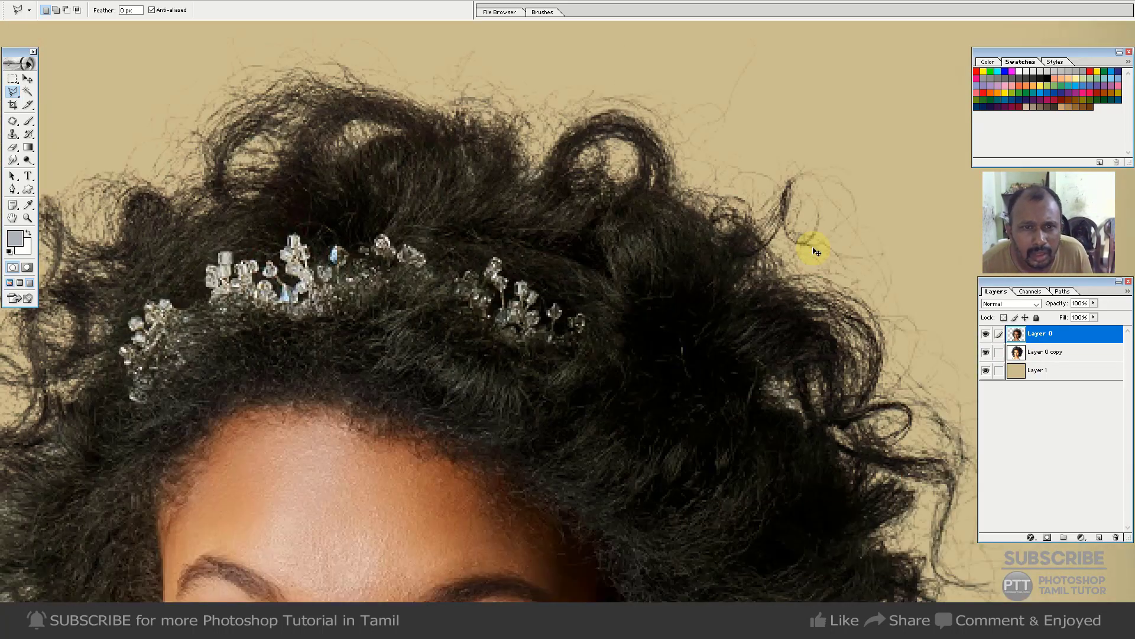
# Review the composite with panels hidden, zooming in on the right-side hair and fitting to screen
pyautogui.press('Tab')
pyautogui.scroll(-3, 312, 267)
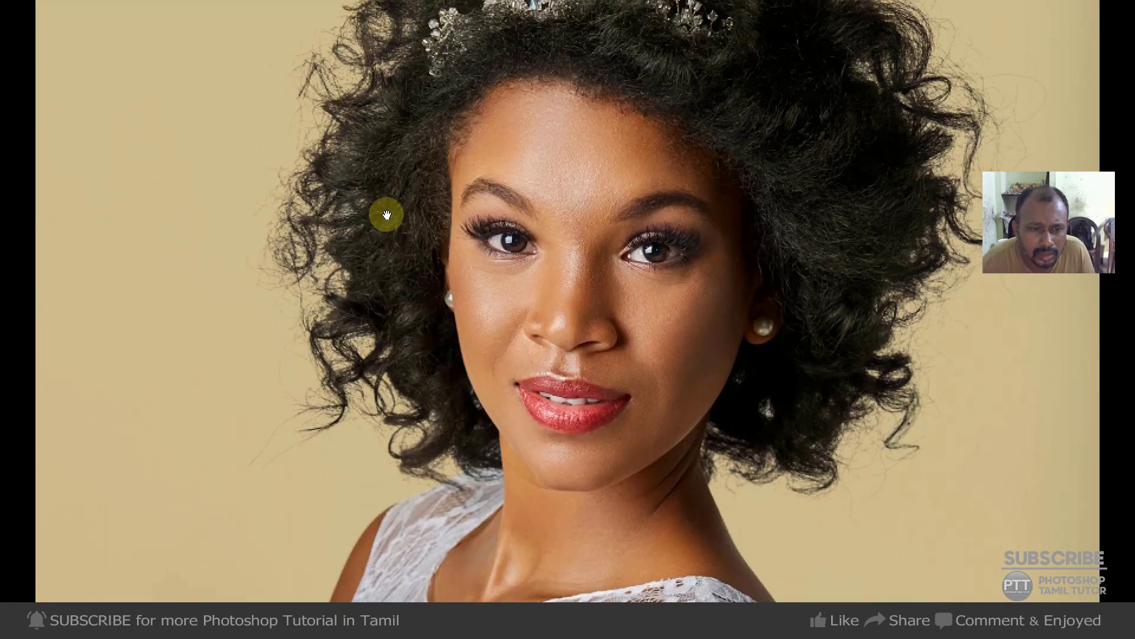
pyautogui.hotkey('ctrl', '0')
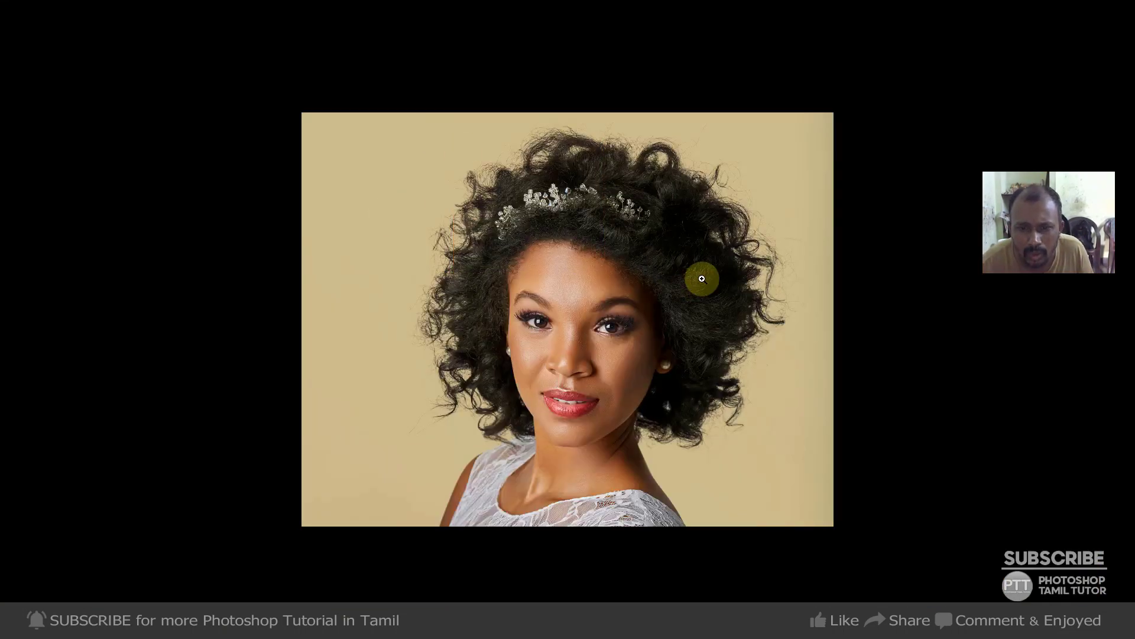
pyautogui.click(655, 307)
pyautogui.press('Tab')
pyautogui.press('Tab')
pyautogui.hotkey('ctrl', '0')
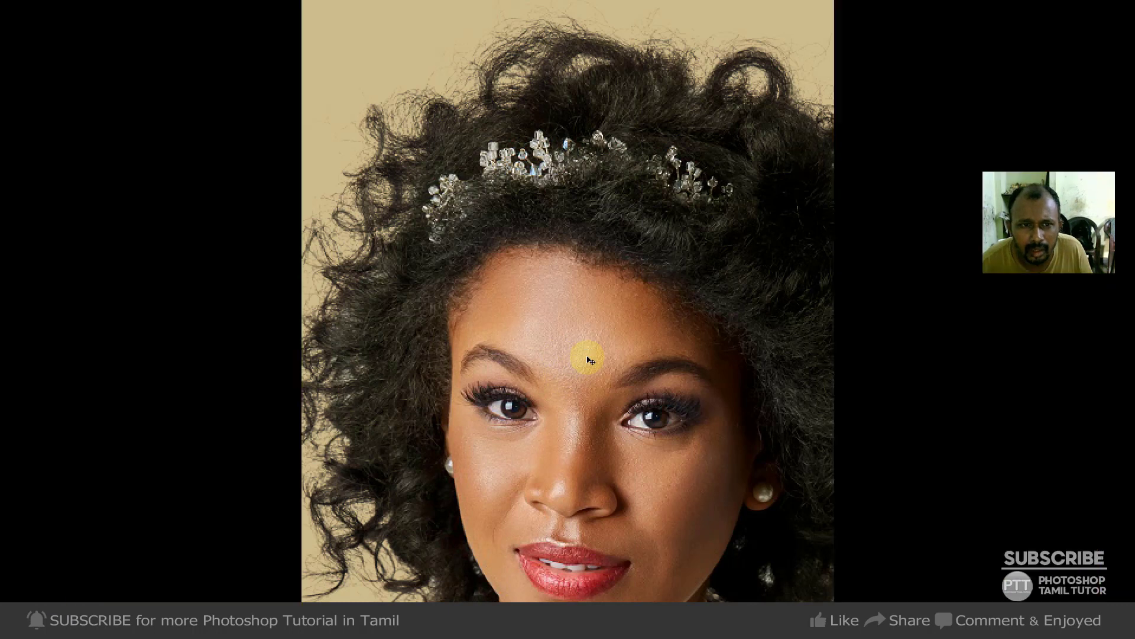
pyautogui.press('Tab')
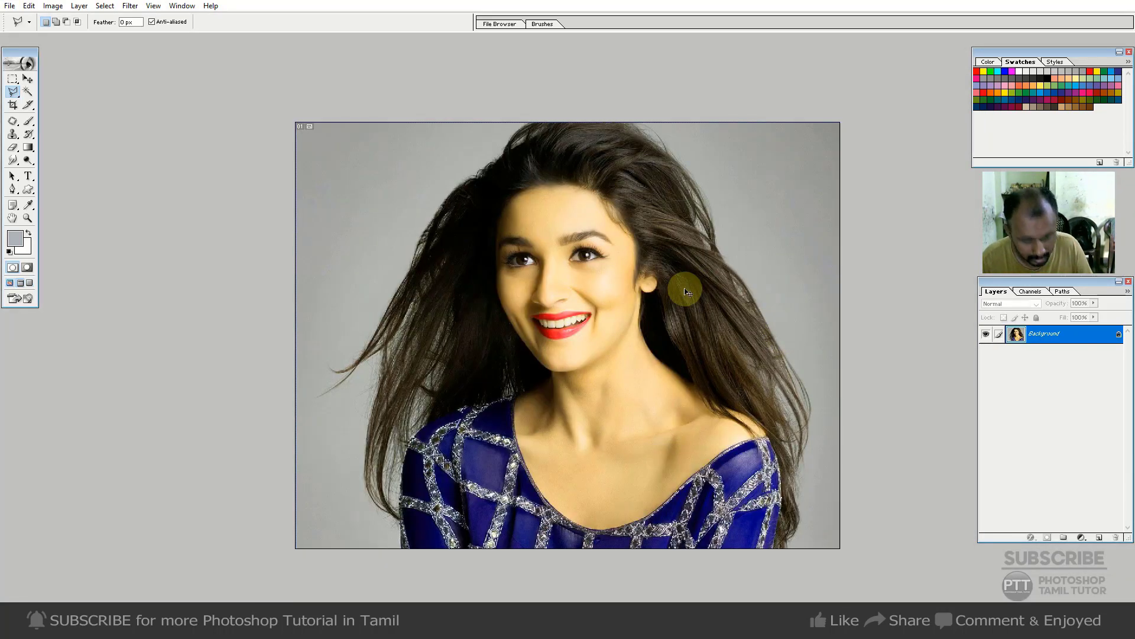
# Unlock the new photo's Background as Layer 0 and duplicate it to Layer 0 copy
pyautogui.press('p')
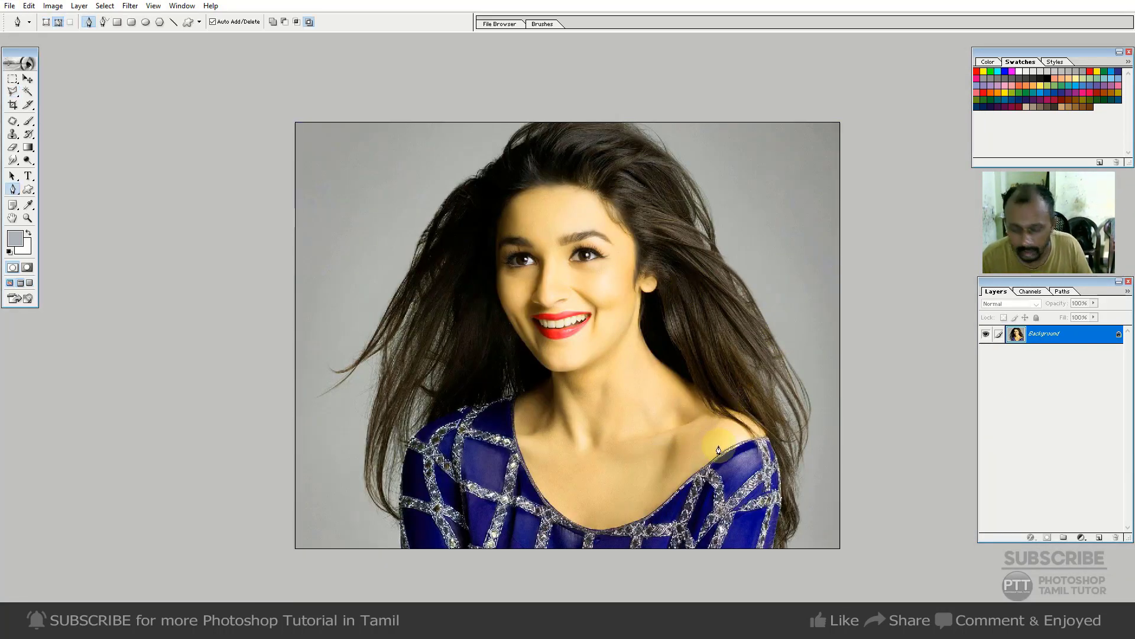
pyautogui.doubleClick(1057, 345)
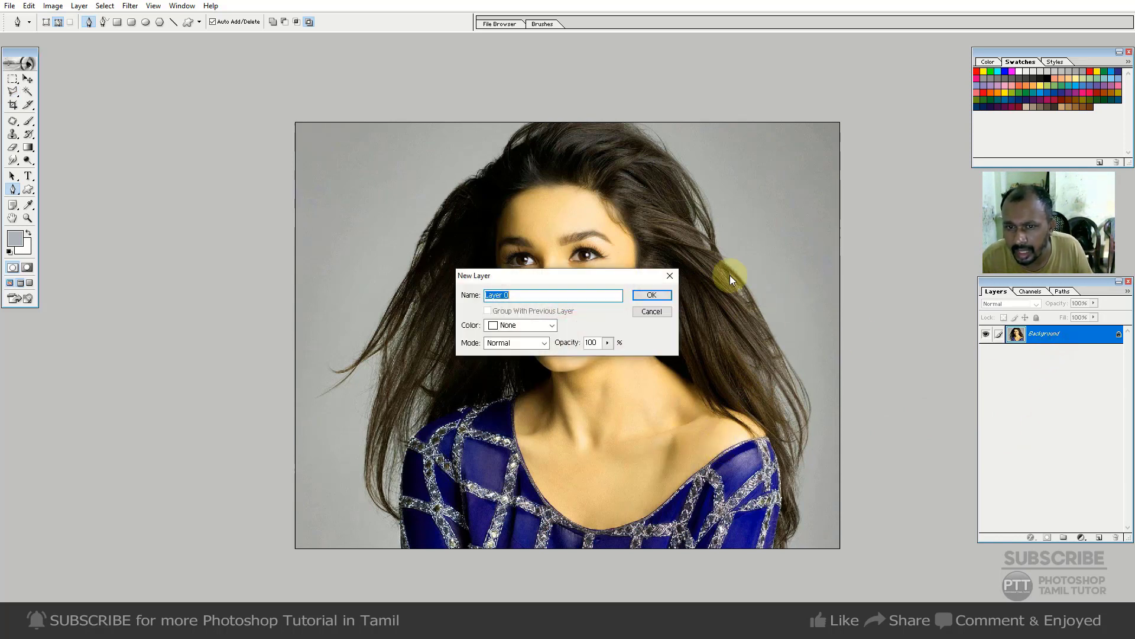
pyautogui.click(651, 294)
pyautogui.hotkey('ctrl', 'j')
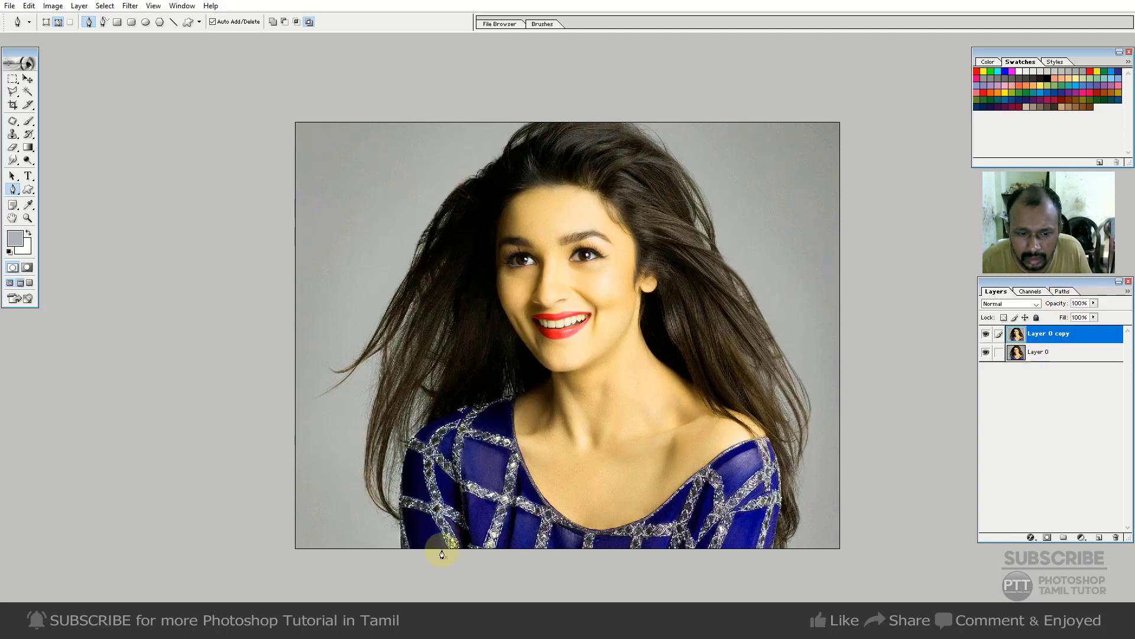
pyautogui.hotkey('ctrl', '+')
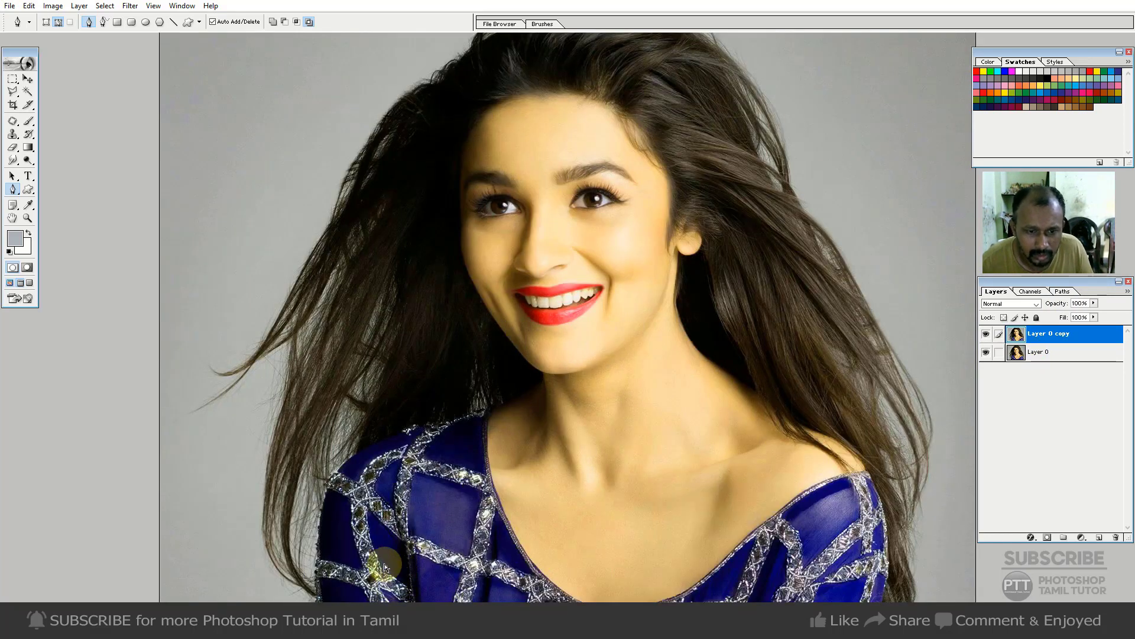
pyautogui.hotkey('ctrl', '-')
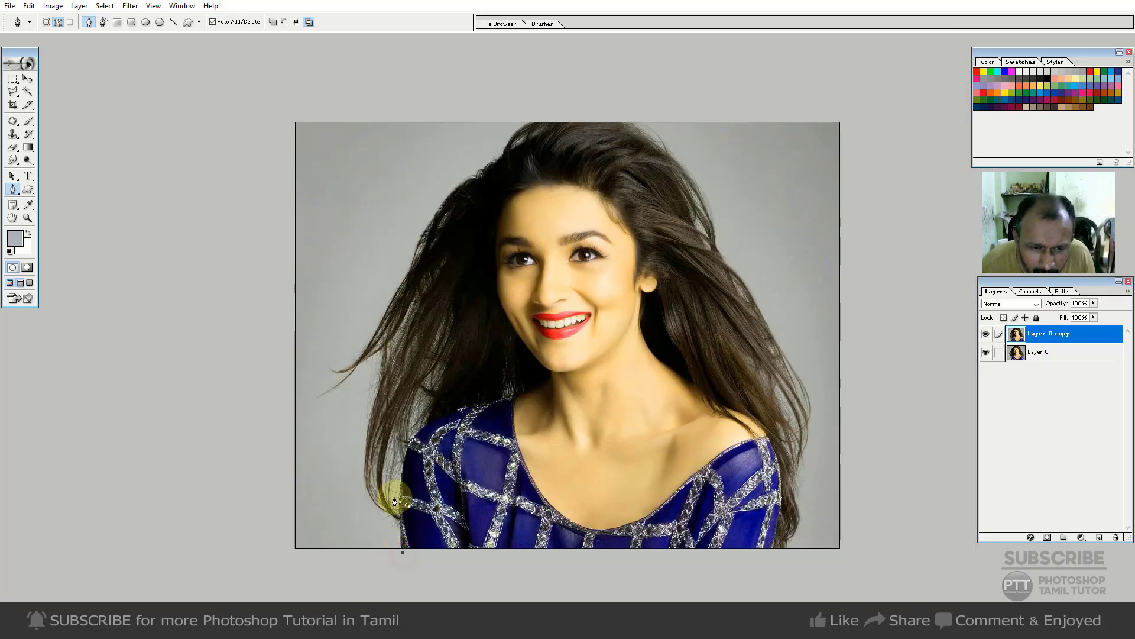
# Trace the pen path up the left hair edge, over the top and down to the blouse
pyautogui.click(395, 503)
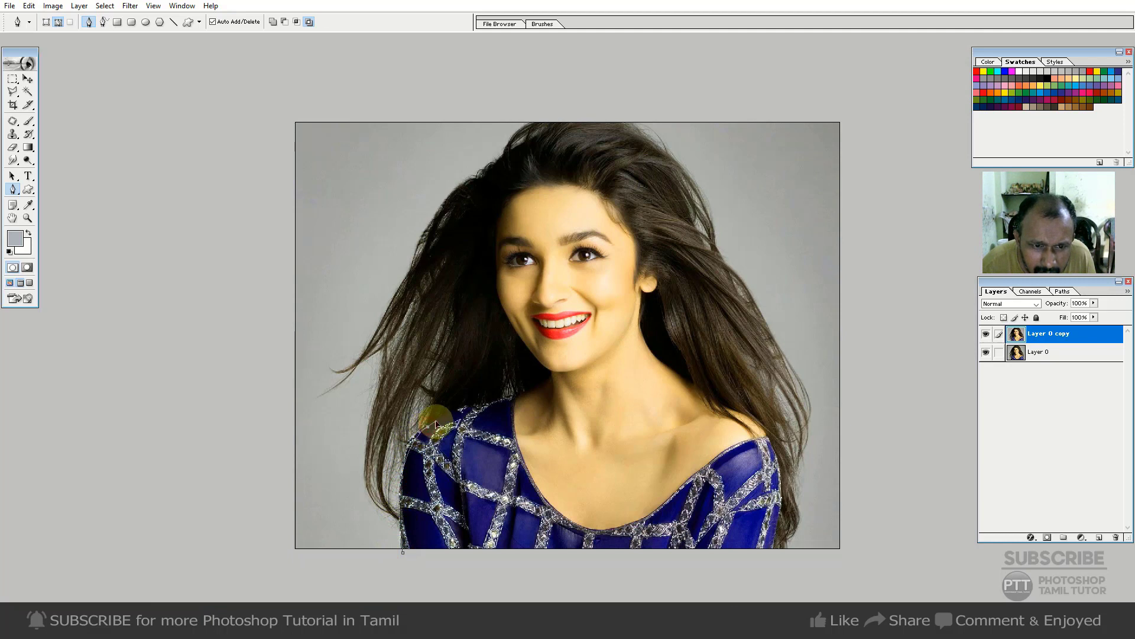
pyautogui.moveTo(445, 367); pyautogui.dragTo(447, 347)
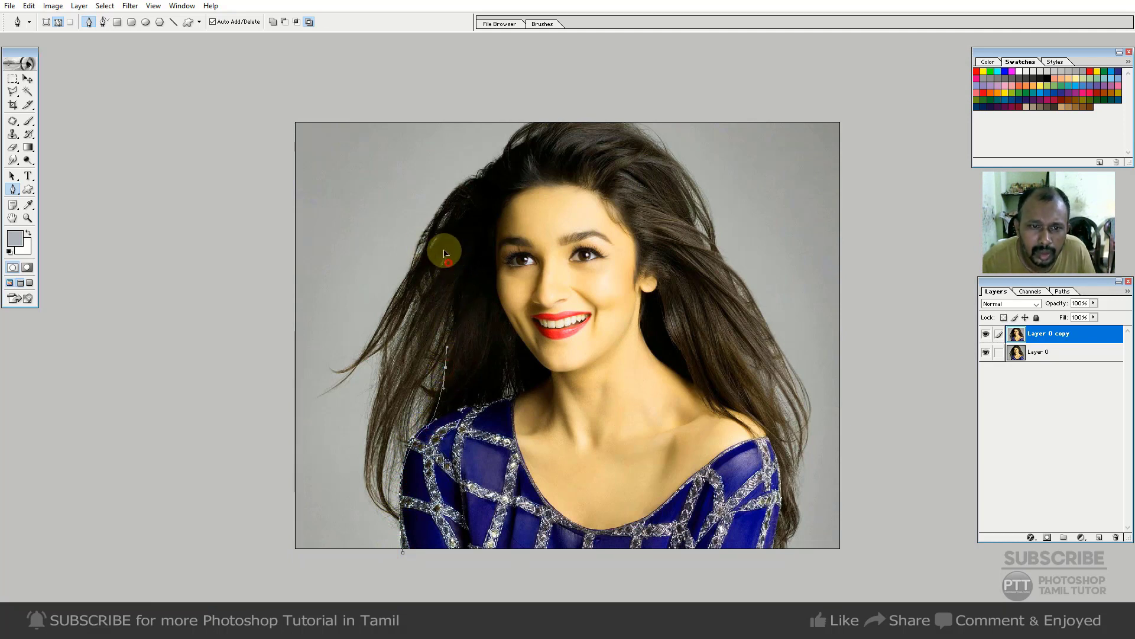
pyautogui.moveTo(448, 263); pyautogui.dragTo(444, 237)
pyautogui.moveTo(476, 179)
pyautogui.mouseDown()
pyautogui.moveTo(506, 144)
pyautogui.moveTo(570, 124)
pyautogui.mouseUp()
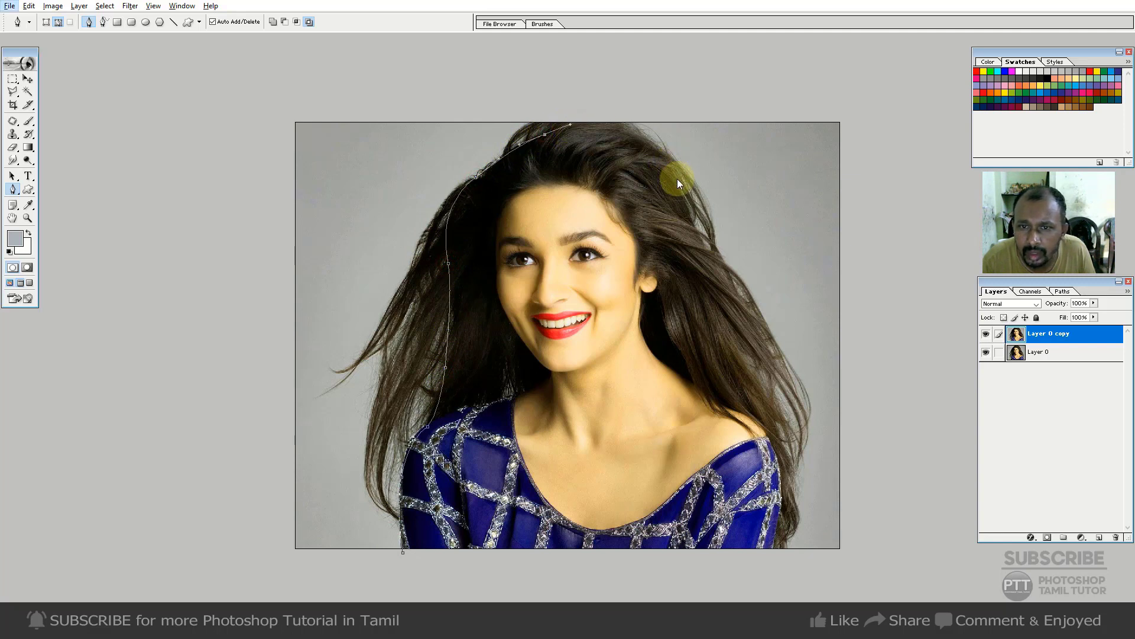
pyautogui.moveTo(685, 195)
pyautogui.mouseDown()
pyautogui.moveTo(710, 278)
pyautogui.moveTo(721, 264)
pyautogui.mouseUp()
pyautogui.moveTo(756, 320); pyautogui.dragTo(769, 346)
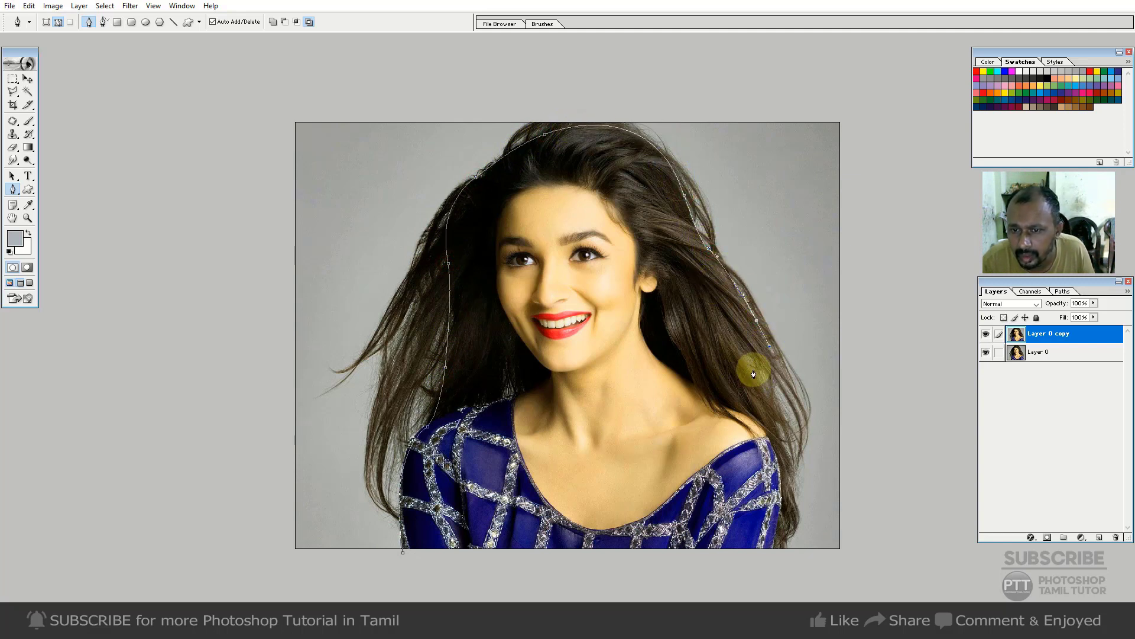
pyautogui.moveTo(774, 394); pyautogui.dragTo(780, 414)
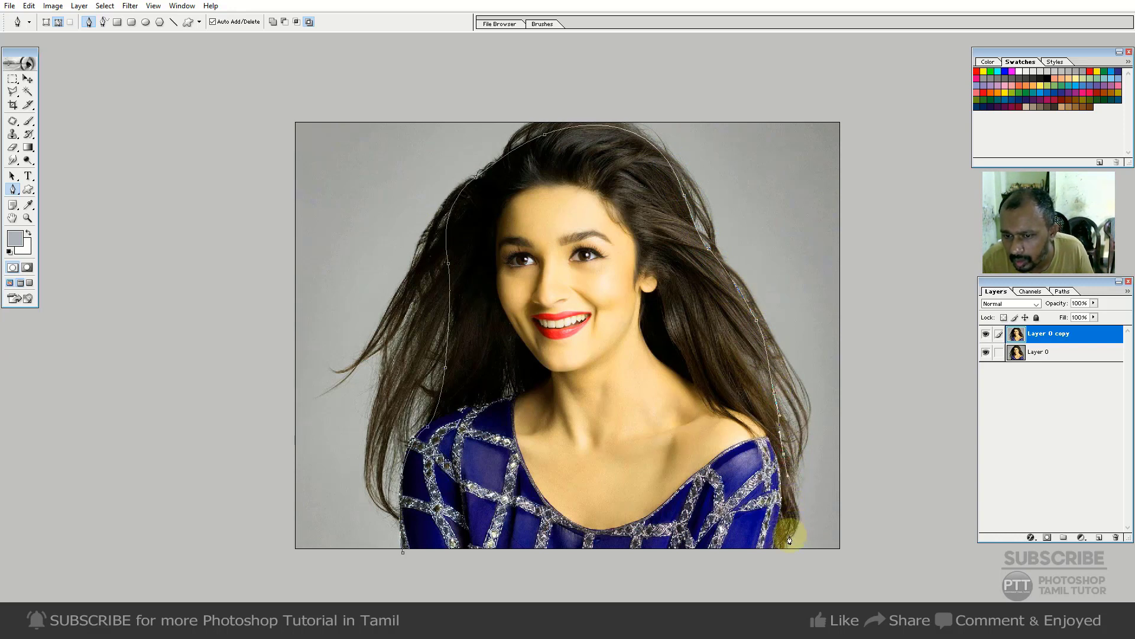
pyautogui.moveTo(789, 539); pyautogui.dragTo(773, 548)
# Close the path outside the image edges and load it as a selection
pyautogui.click(782, 556)
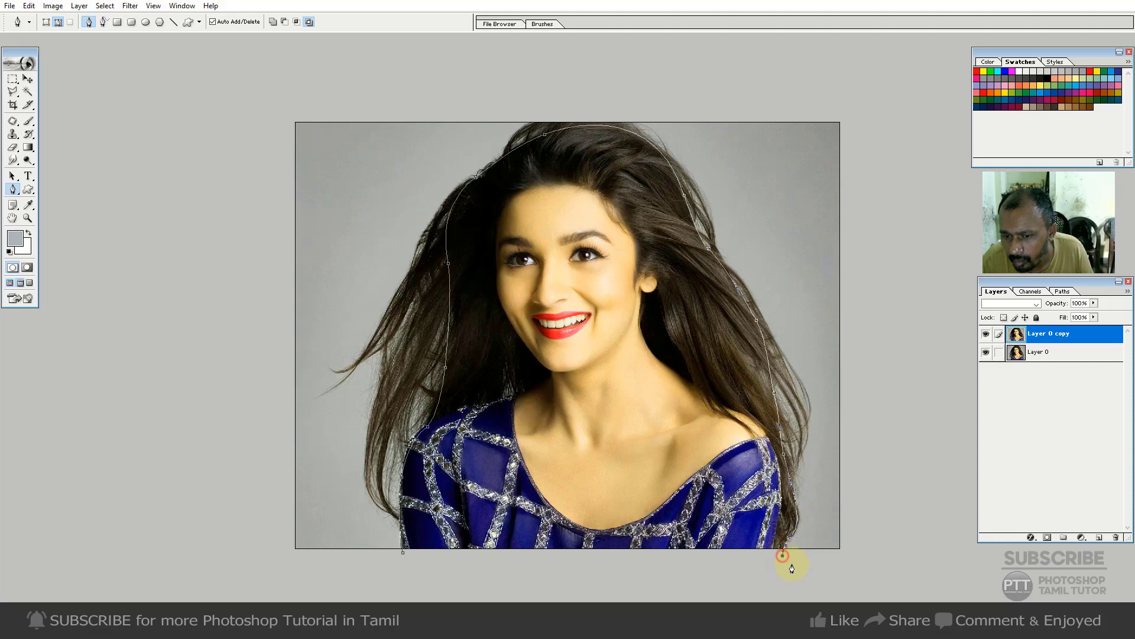
pyautogui.click(847, 565)
pyautogui.click(875, 96)
pyautogui.moveTo(727, 65); pyautogui.dragTo(640, 63)
pyautogui.click(356, 97)
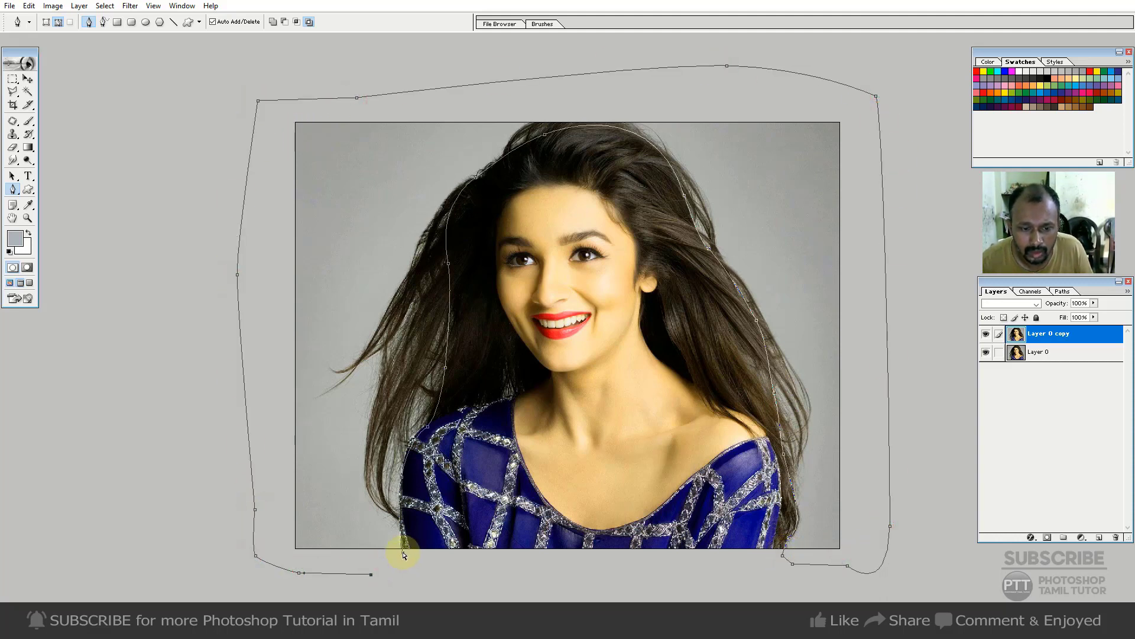
pyautogui.hotkey('ctrl', 'Return')
# With the copy hidden, load the hair path, feather it 25 px, and delete the grey backdrop
pyautogui.press('m')
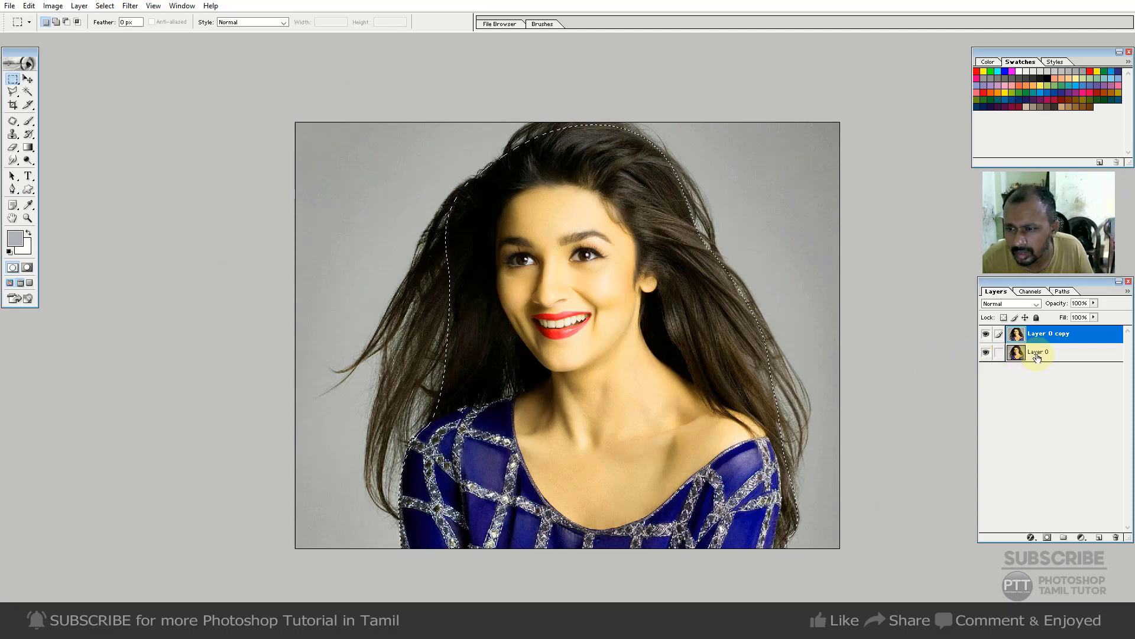
pyautogui.click(1038, 355)
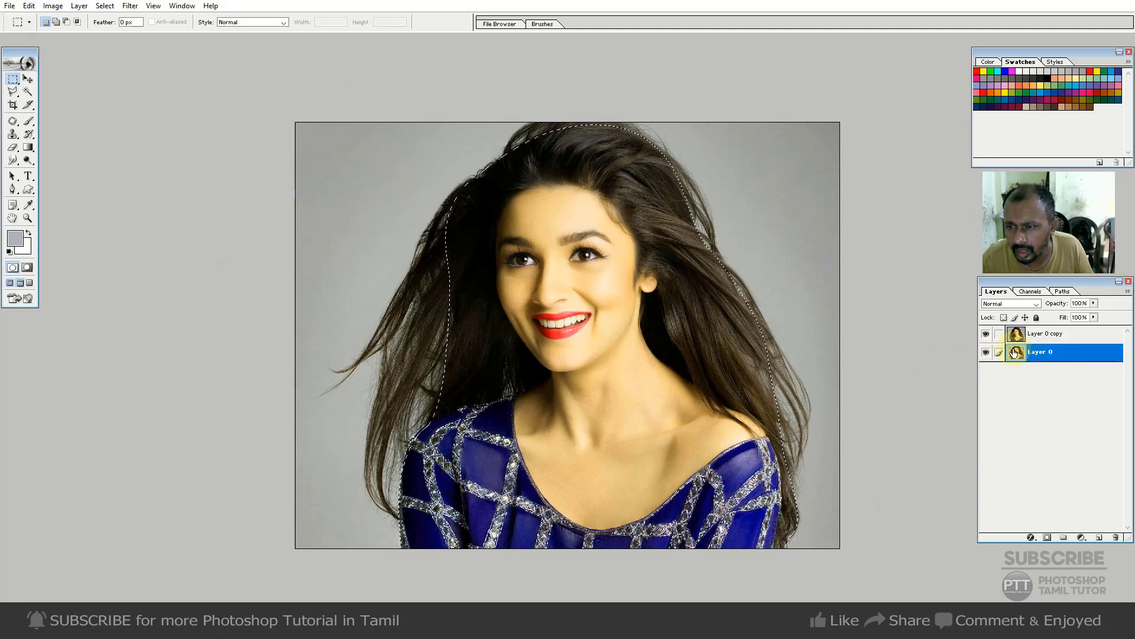
pyautogui.click(985, 336)
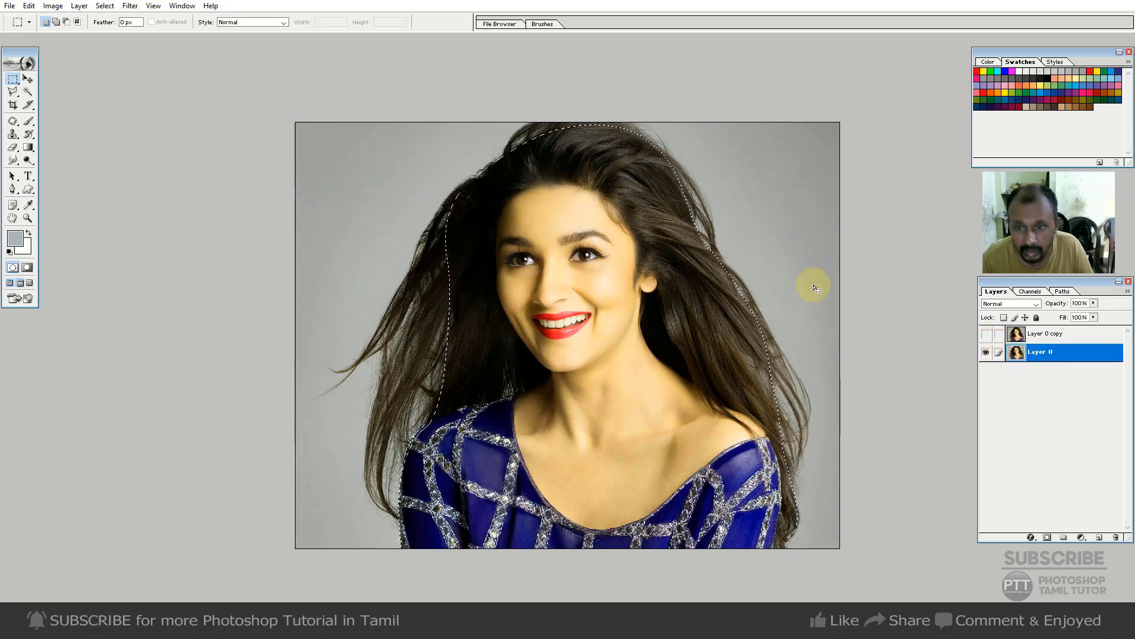
pyautogui.rightClick(798, 237)
pyautogui.click(829, 272)
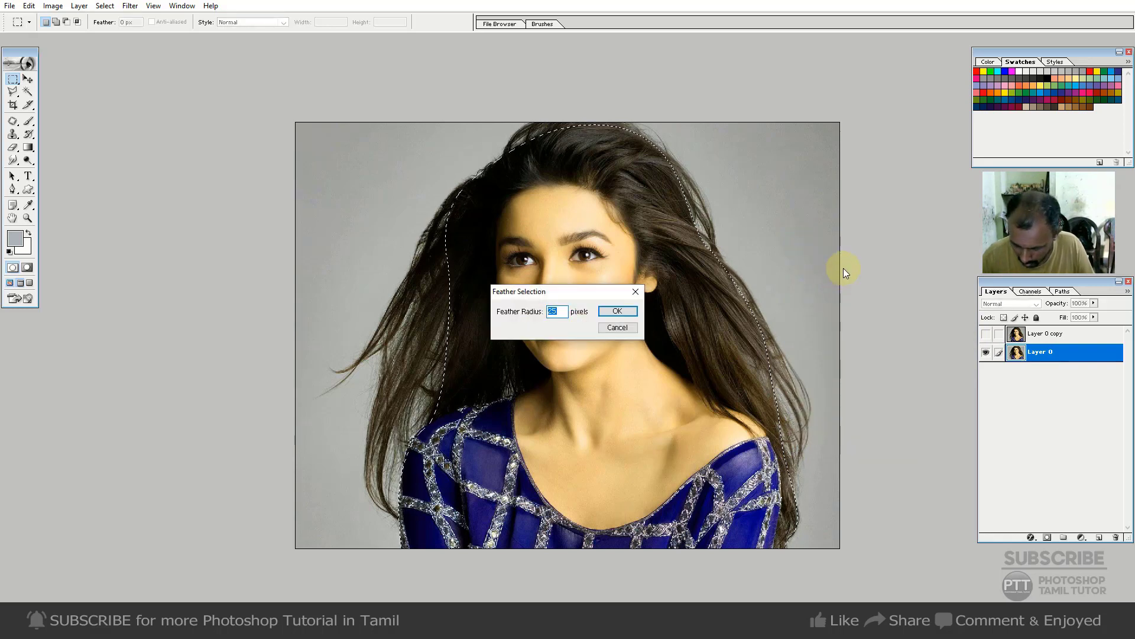
pyautogui.press('Return')
pyautogui.press('Delete')
pyautogui.hotkey('ctrl', 'd')
pyautogui.press('v')
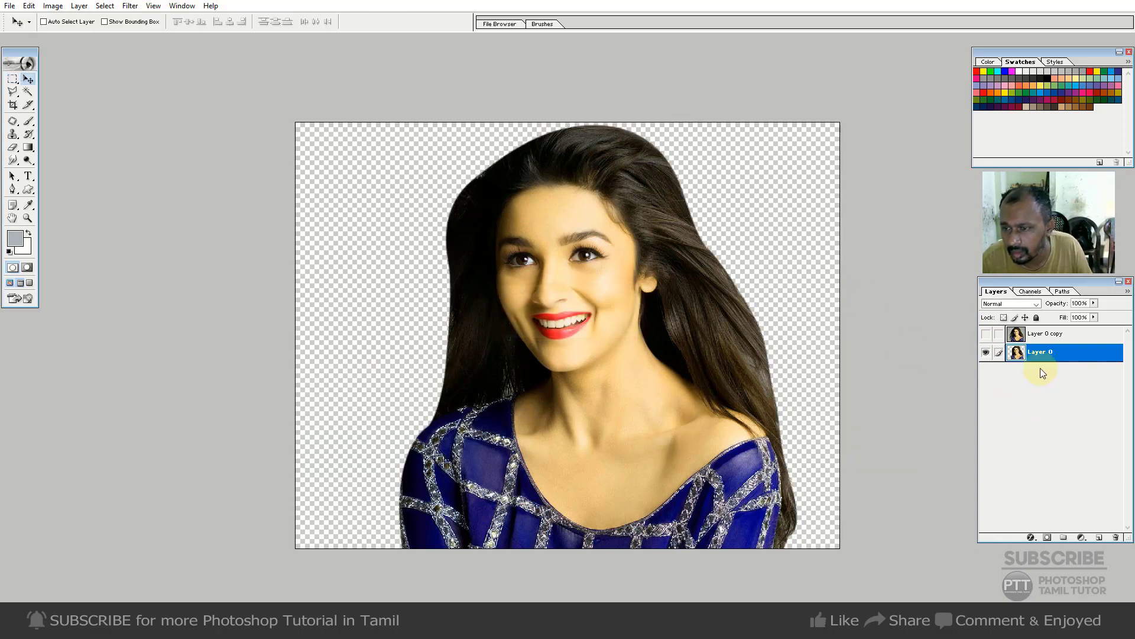
# Add a light green fill layer and the Layer 0 copy in Multiply, both below Layer 0
pyautogui.click(1099, 538)
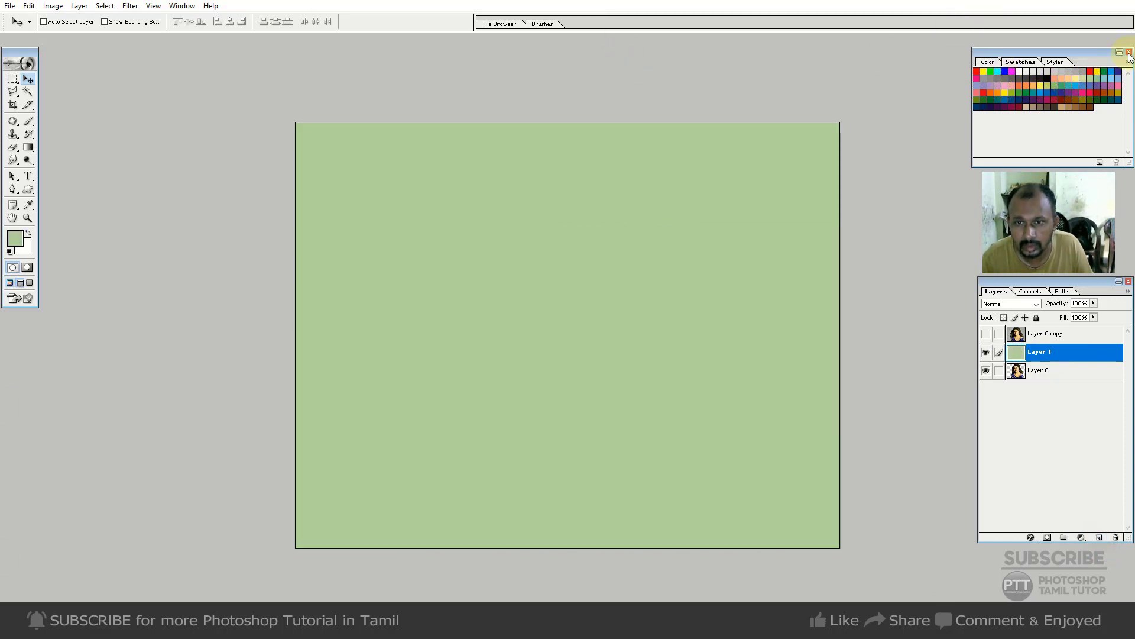
pyautogui.hotkey('alt', 'BackSpace')
pyautogui.hotkey('ctrl', '[')
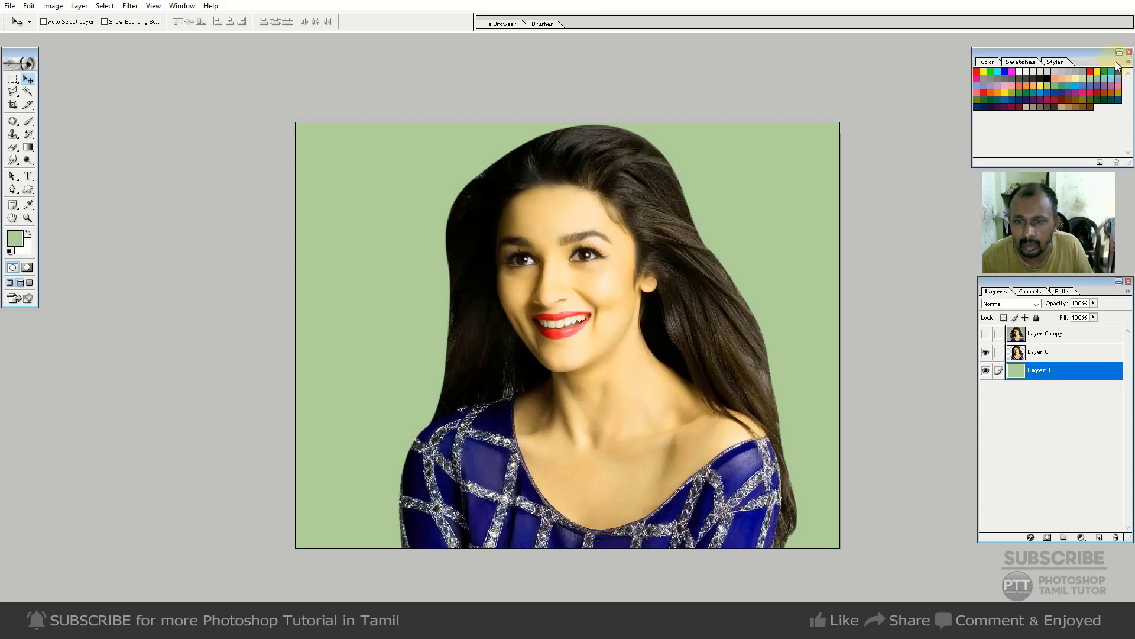
pyautogui.click(1032, 341)
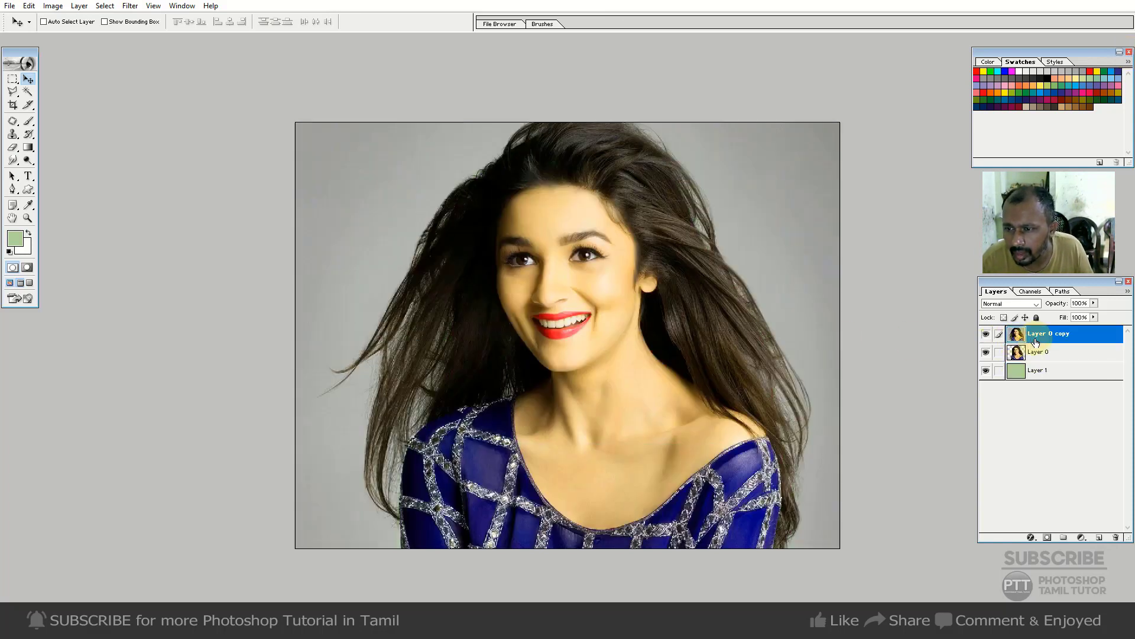
pyautogui.hotkey('ctrl', '[')
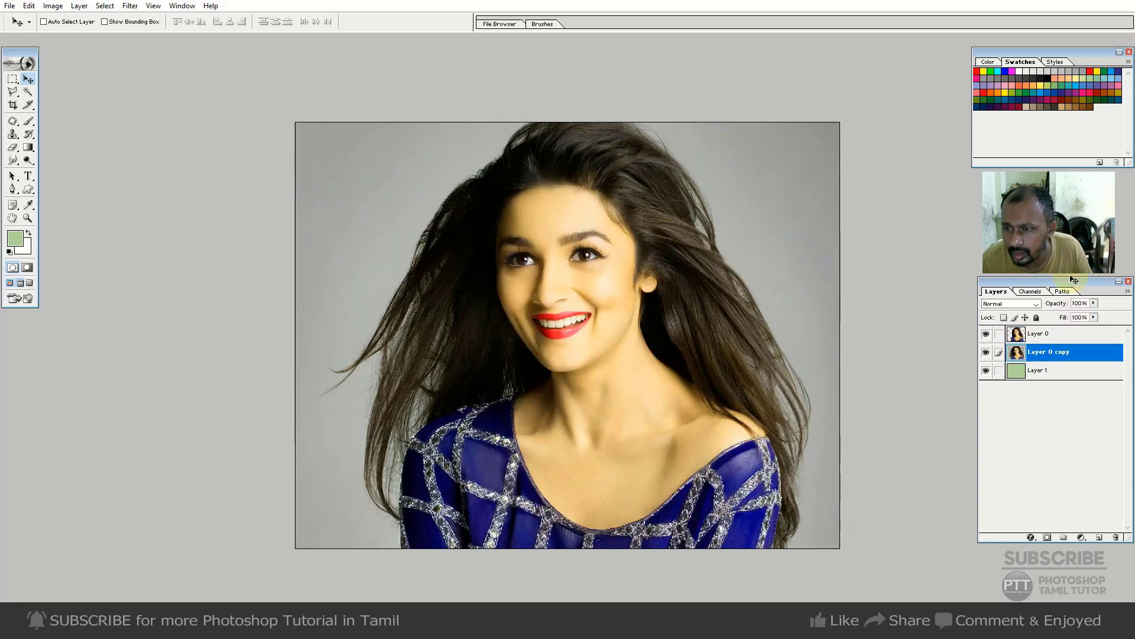
pyautogui.click(1032, 304)
pyautogui.click(1016, 341)
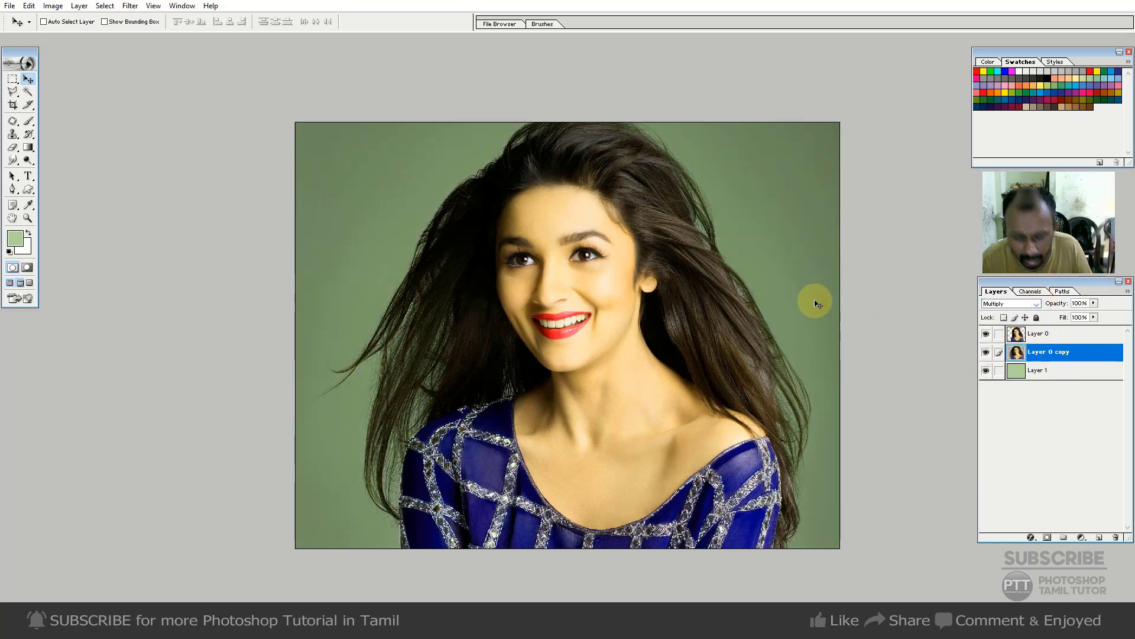
# Brighten the copy with Curves, sampling the backdrop as the white point, then nudge the black point
pyautogui.hotkey('ctrl', 'm')
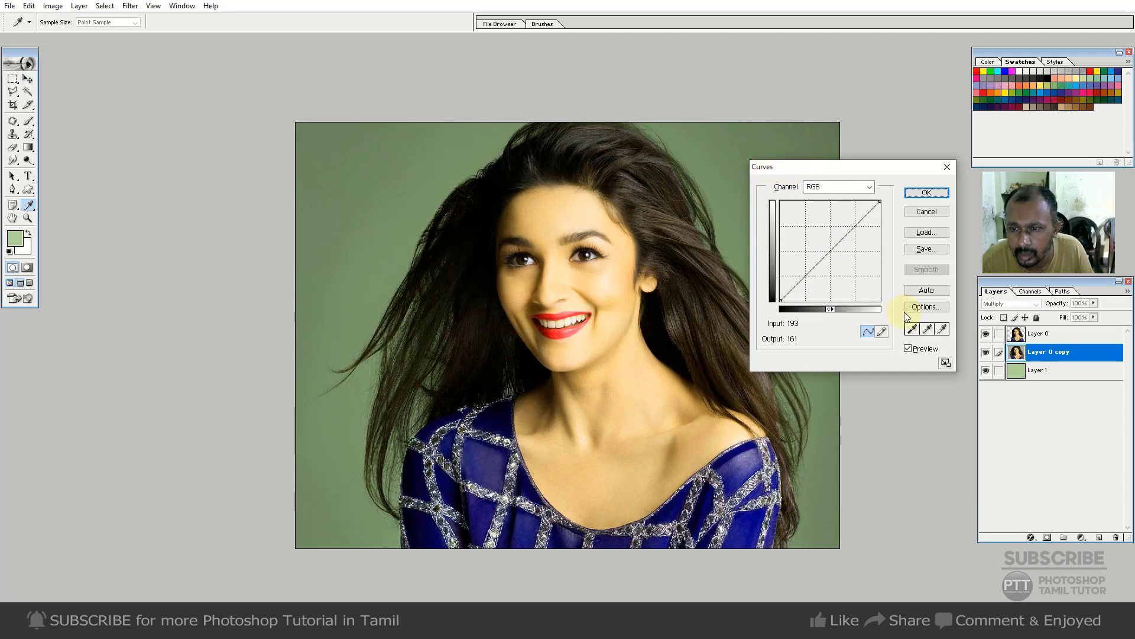
pyautogui.click(942, 328)
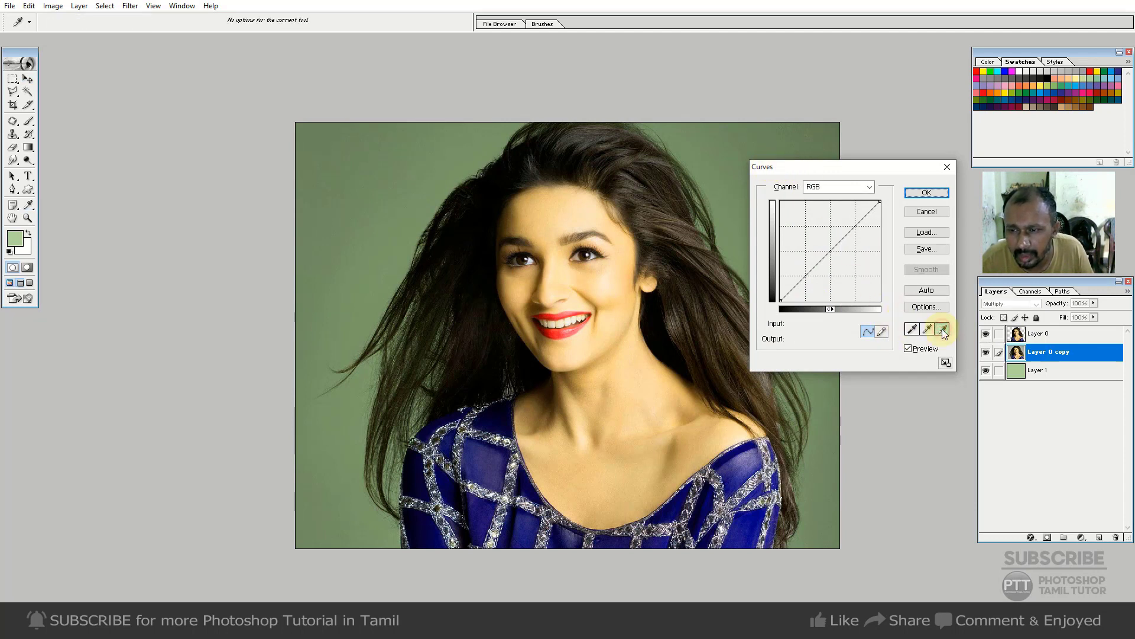
pyautogui.click(733, 172)
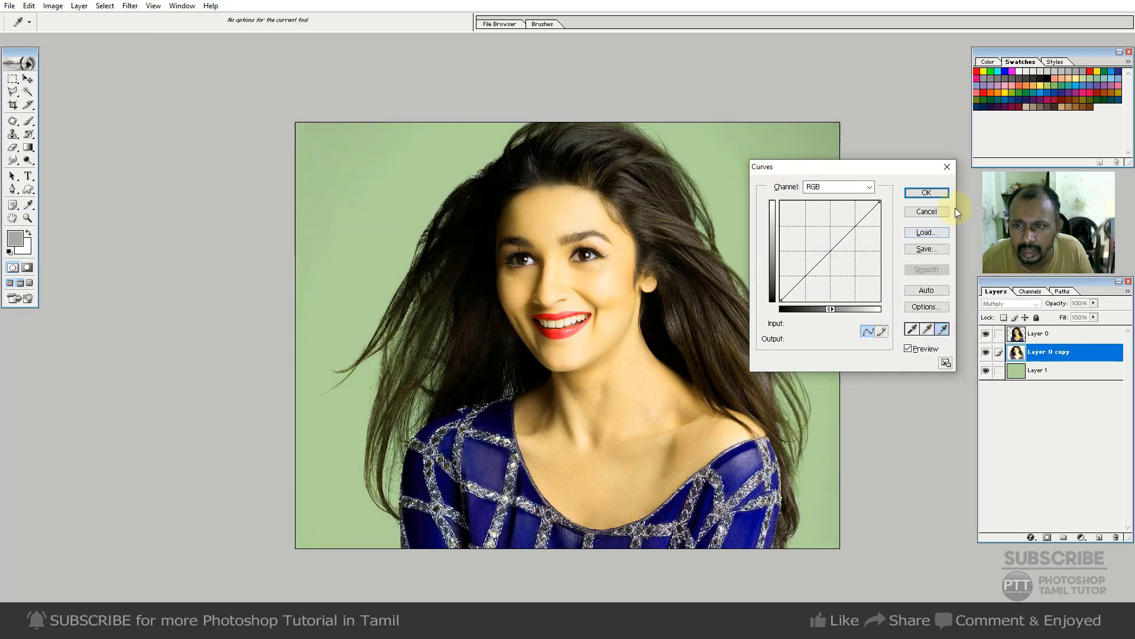
pyautogui.click(926, 193)
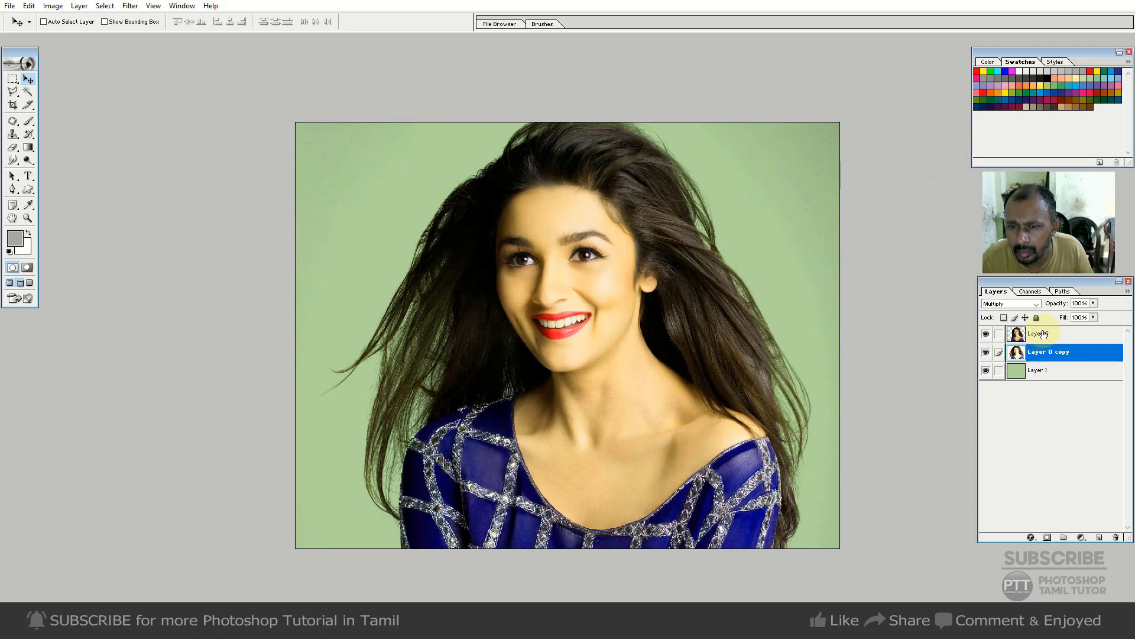
pyautogui.hotkey('ctrl', 'm')
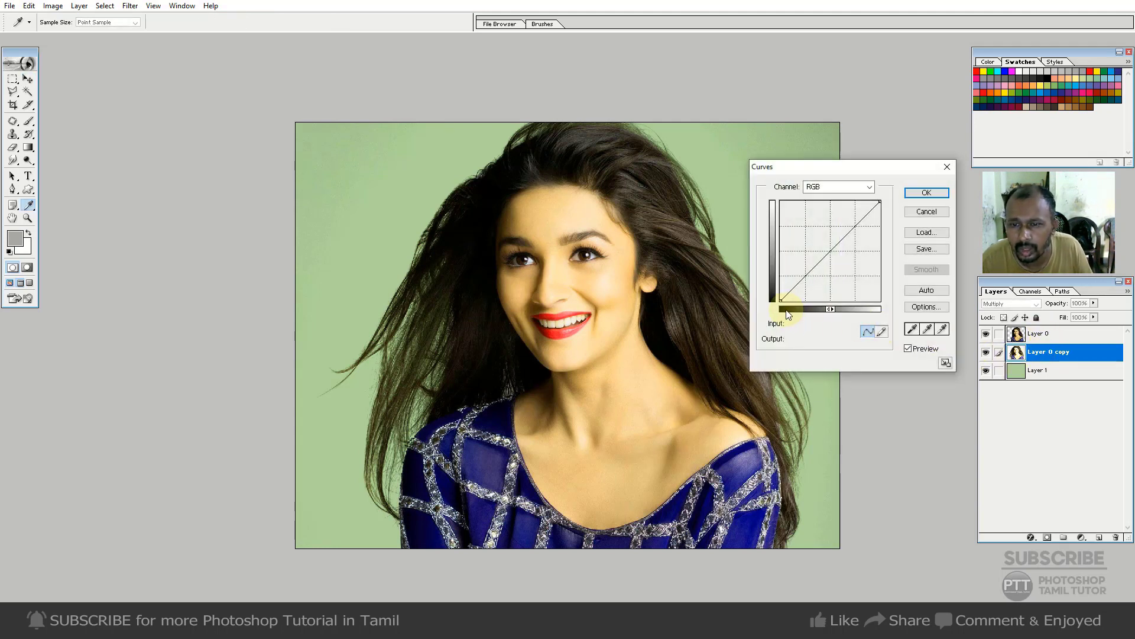
pyautogui.moveTo(781, 301); pyautogui.dragTo(793, 301)
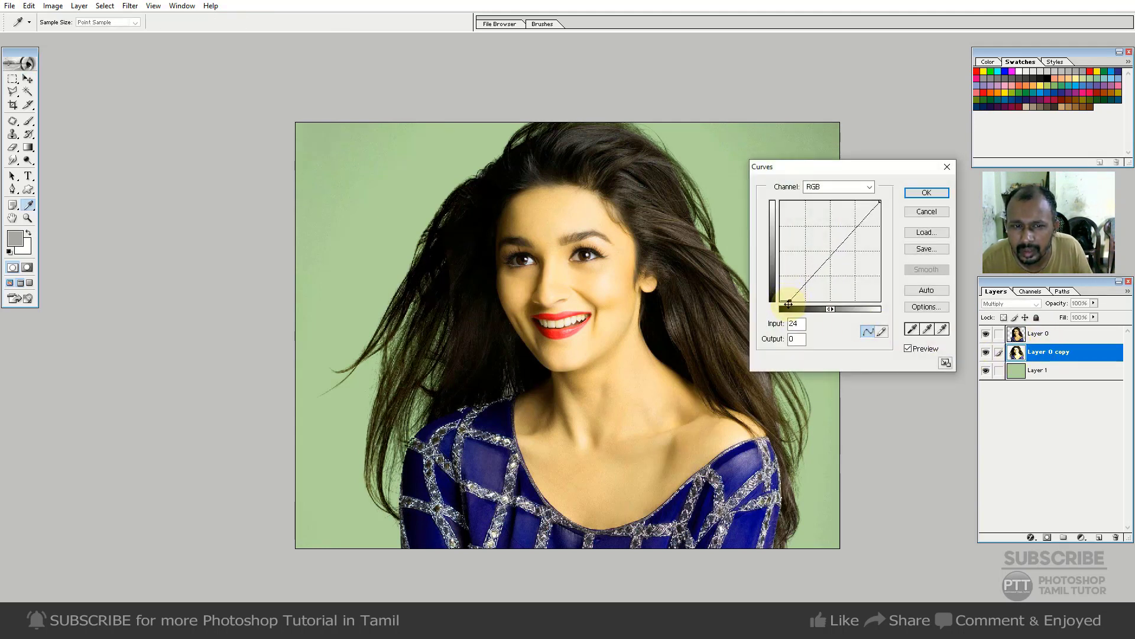
pyautogui.click(927, 192)
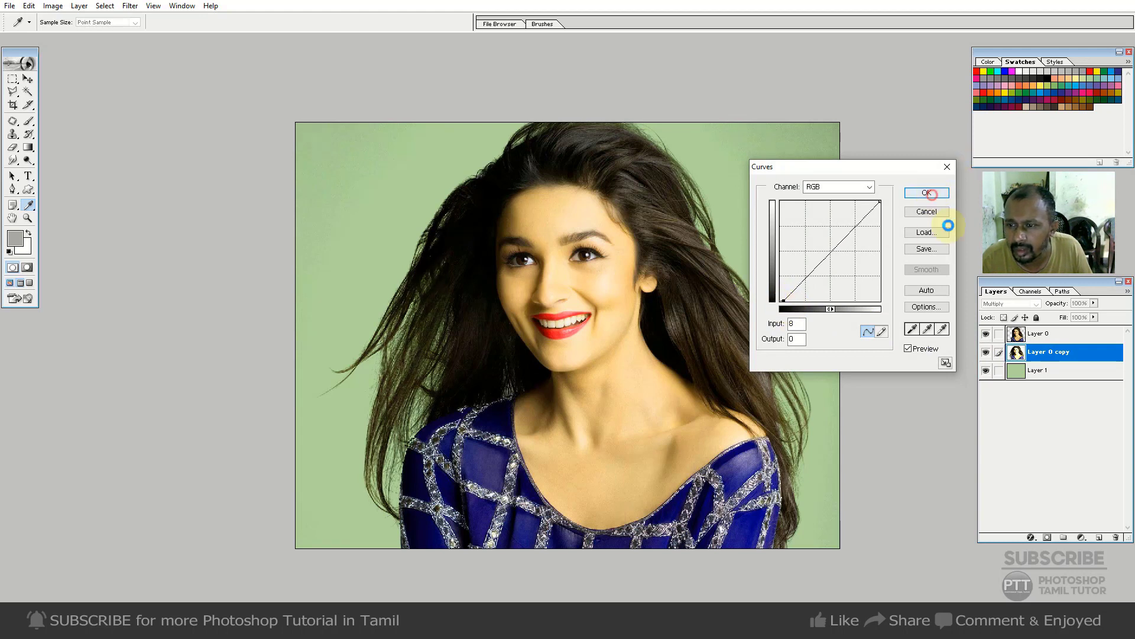
# Lightly erase Layer 0's hard hair edges with the Eraser at 30%
pyautogui.click(1044, 338)
pyautogui.press('e')
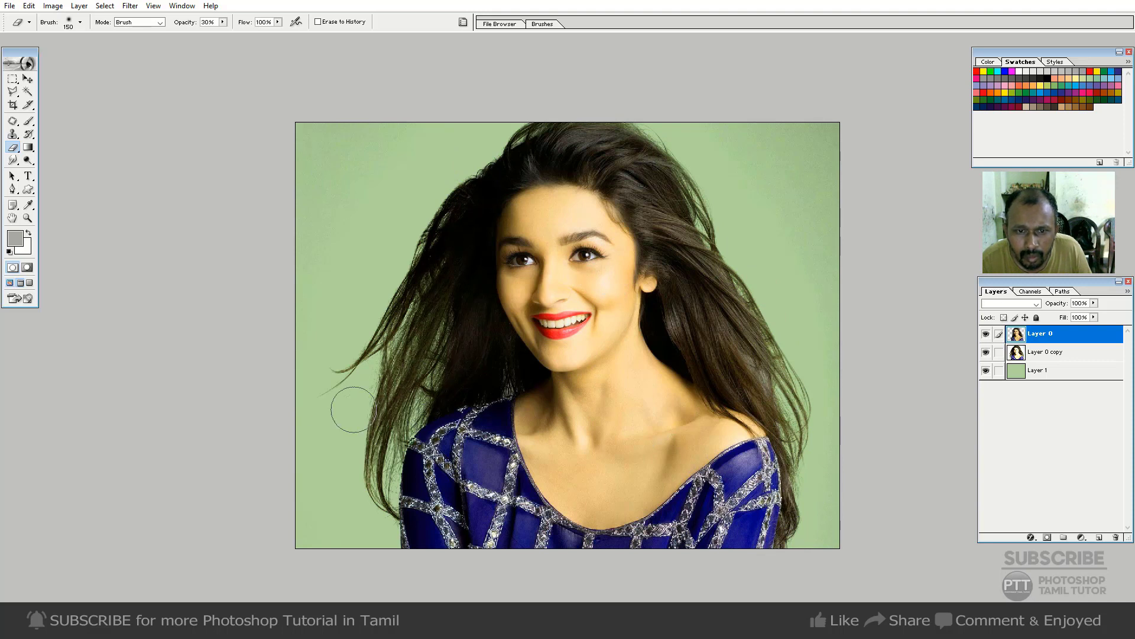
pyautogui.press('v')
pyautogui.click(1040, 371)
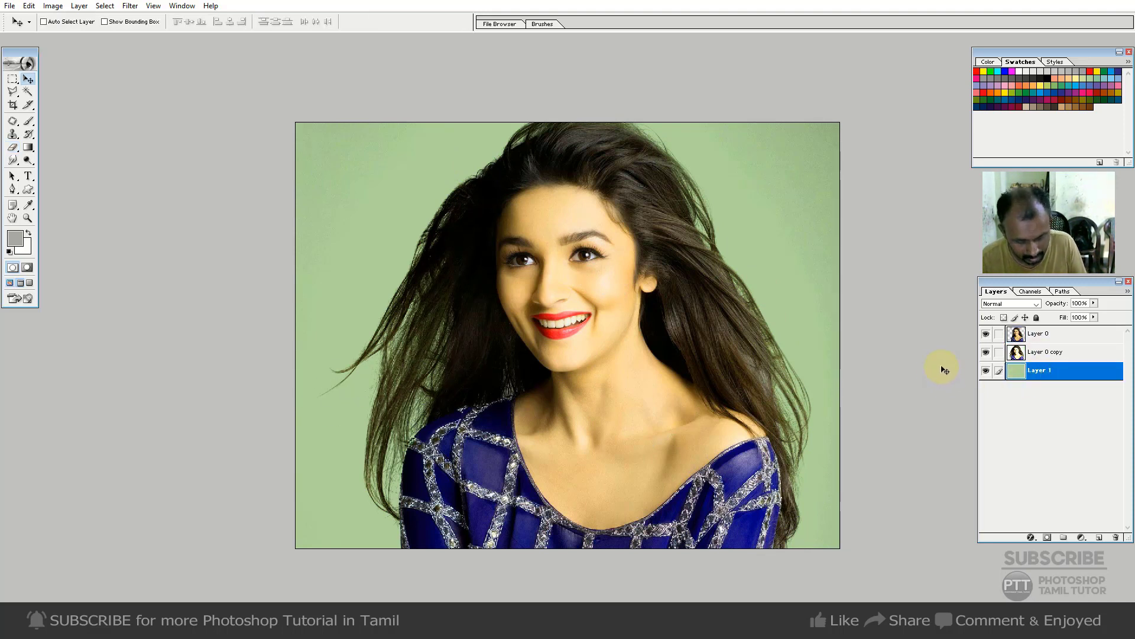
# Preview other backdrop hues in Hue/Saturation and cancel, then fill Layer 1 with light blue
pyautogui.hotkey('ctrl', 'u')
pyautogui.moveTo(890, 254)
pyautogui.mouseDown()
pyautogui.moveTo(852, 254)
pyautogui.moveTo(880, 254)
pyautogui.mouseUp()
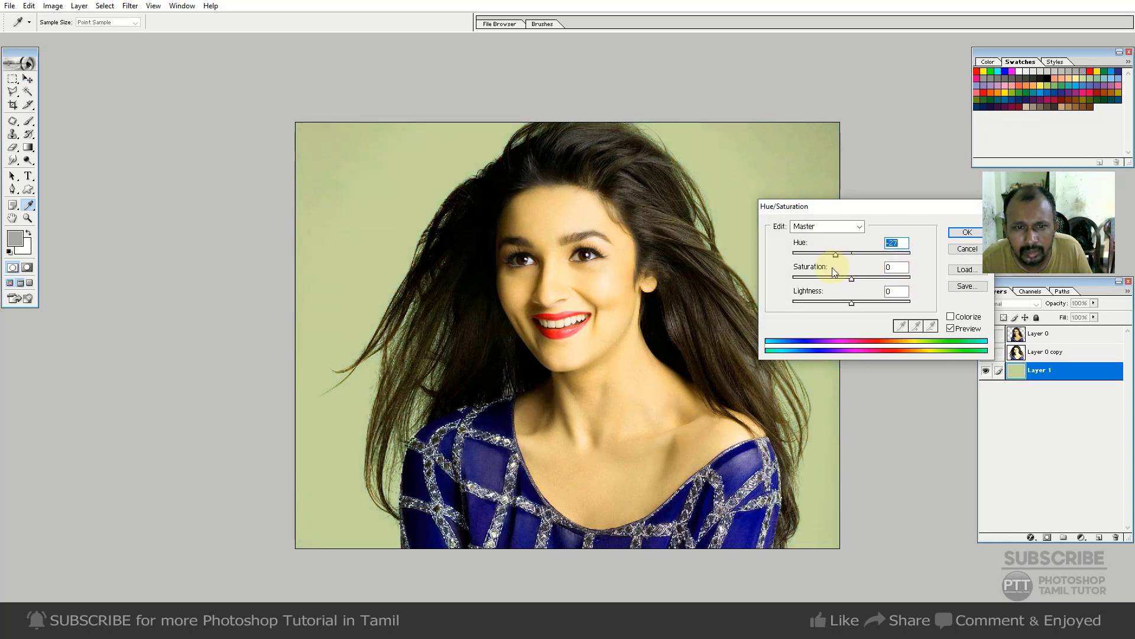
pyautogui.click(974, 248)
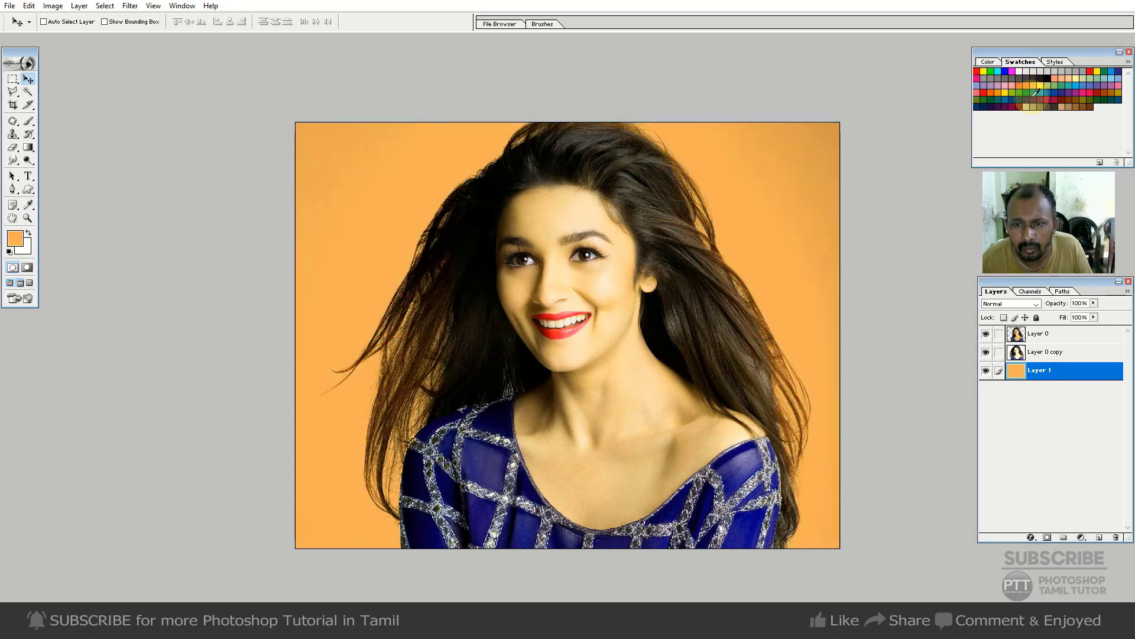
pyautogui.click(1078, 84)
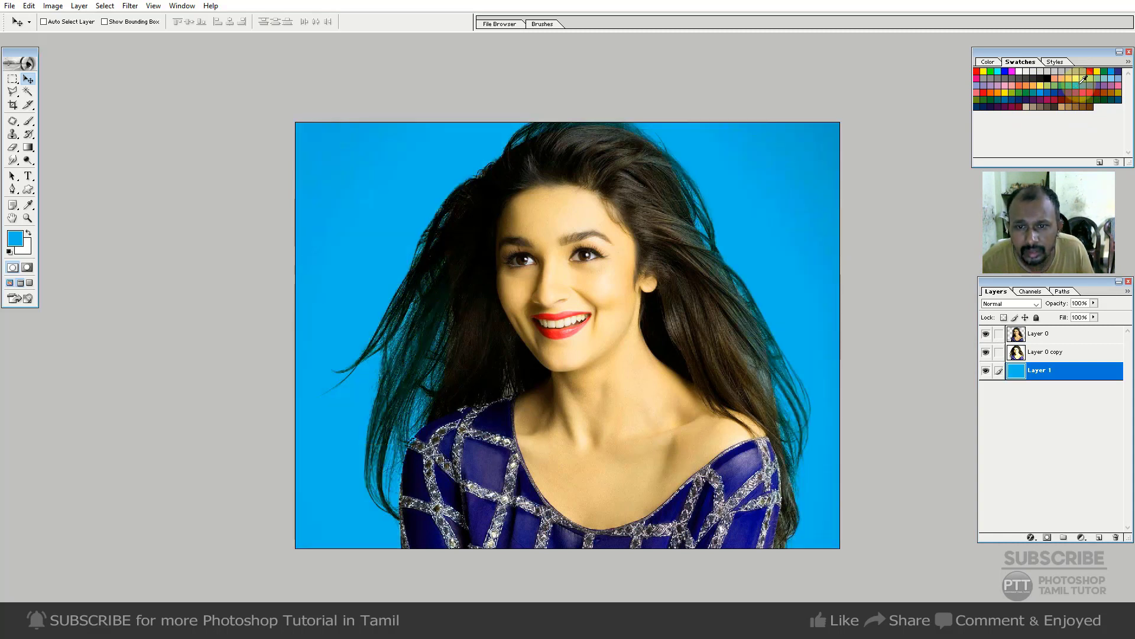
pyautogui.click(763, 294)
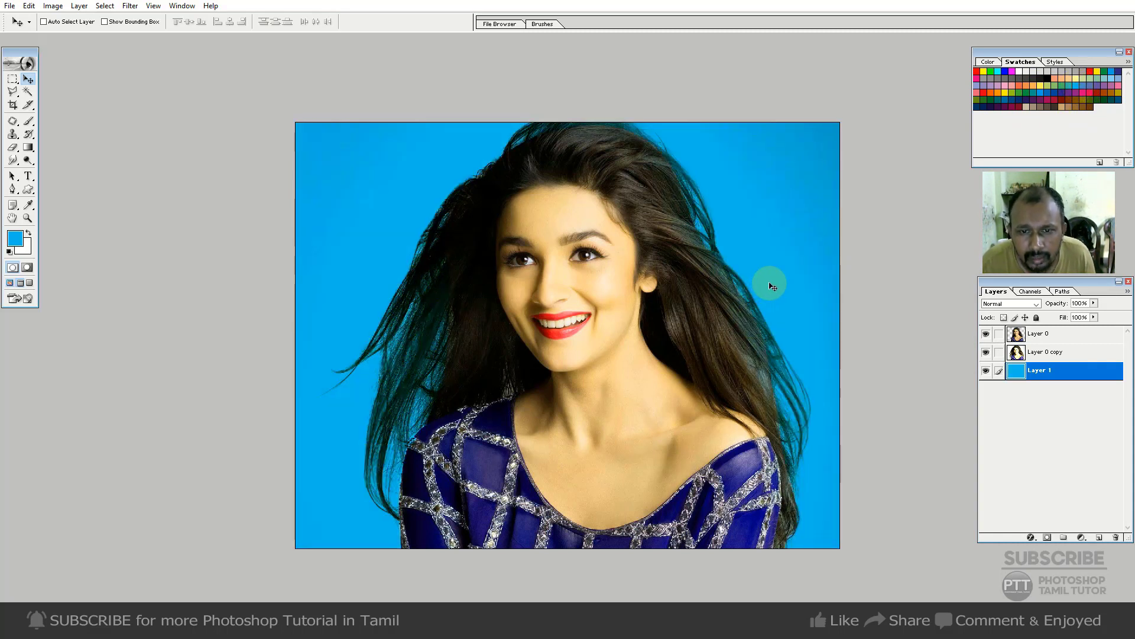